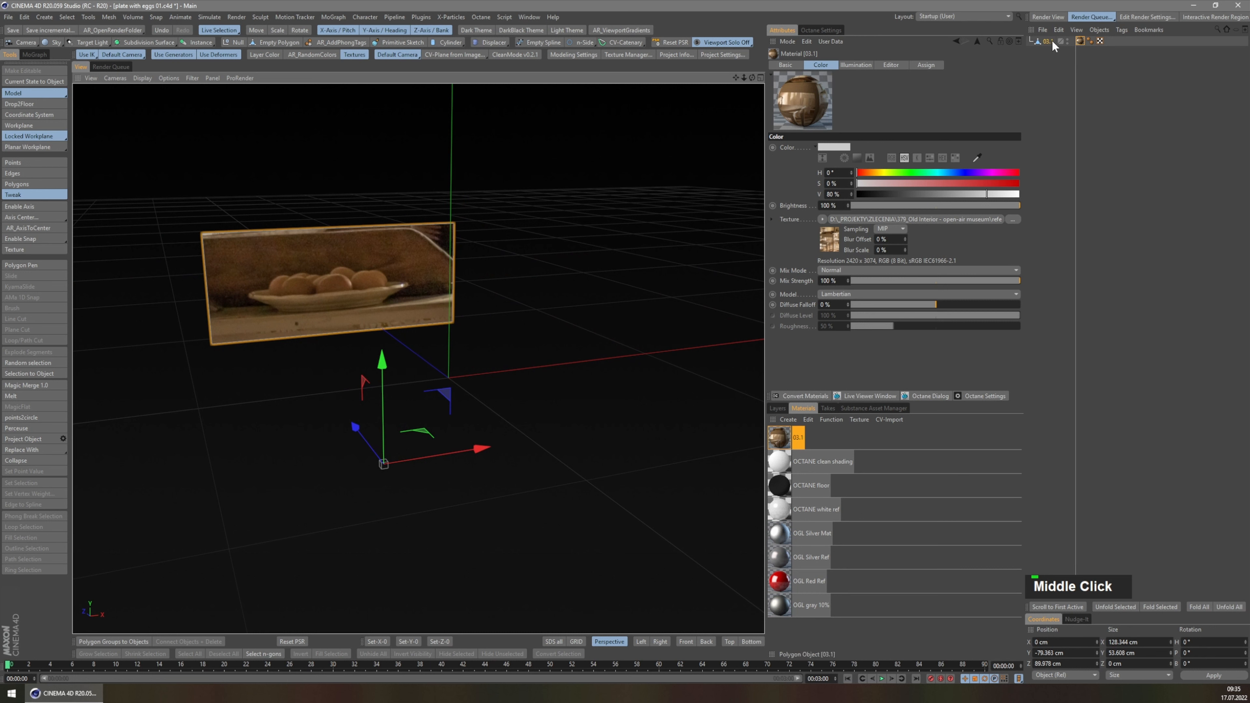
- Add a Display tag to the reference image plane and enable its own shading mode
right_click(1052, 42)
left_click(1014, 132)
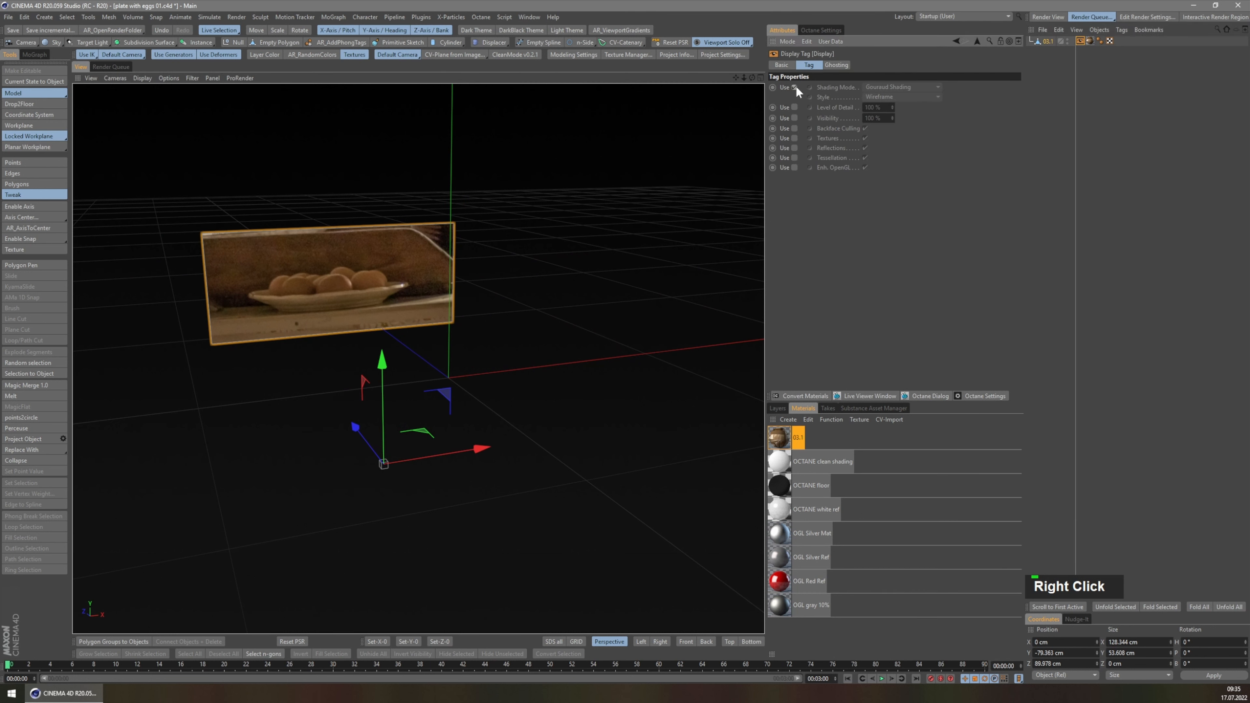
left_click(1059, 71)
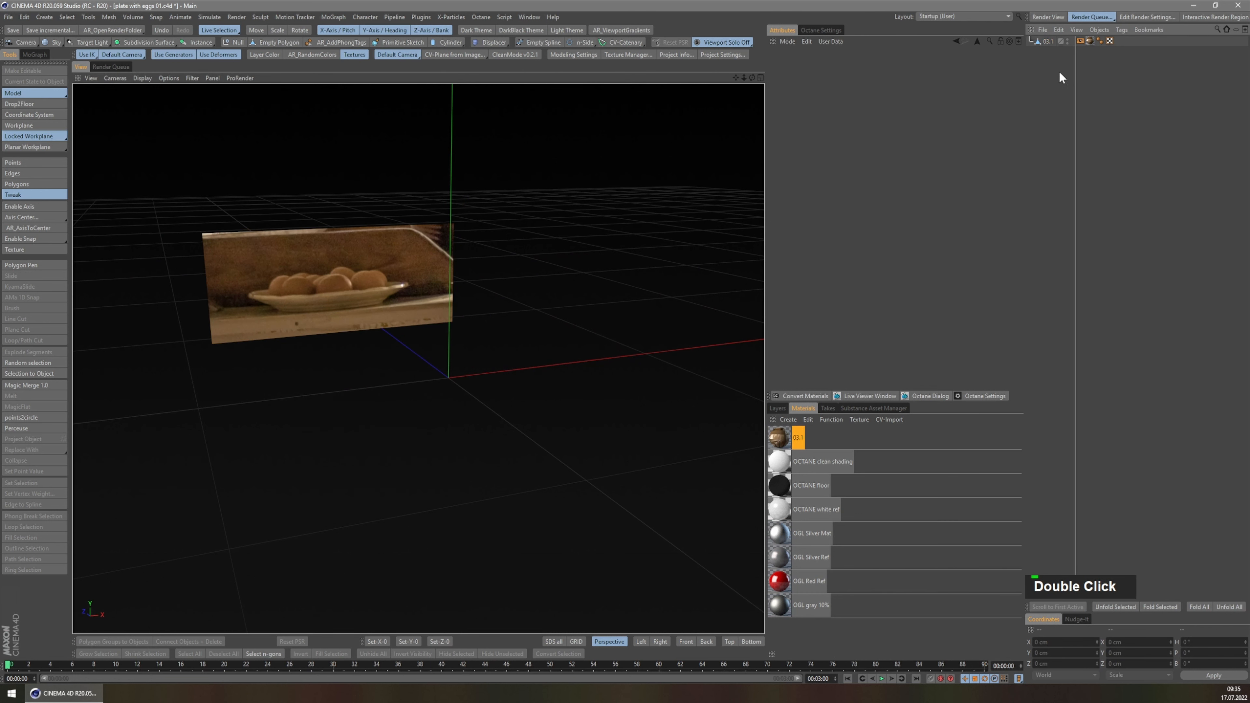
double_click(1066, 43)
- Create an empty Bezier spline in the front view, over the reference photo of the plate
scroll(377, 284, "up", 5)
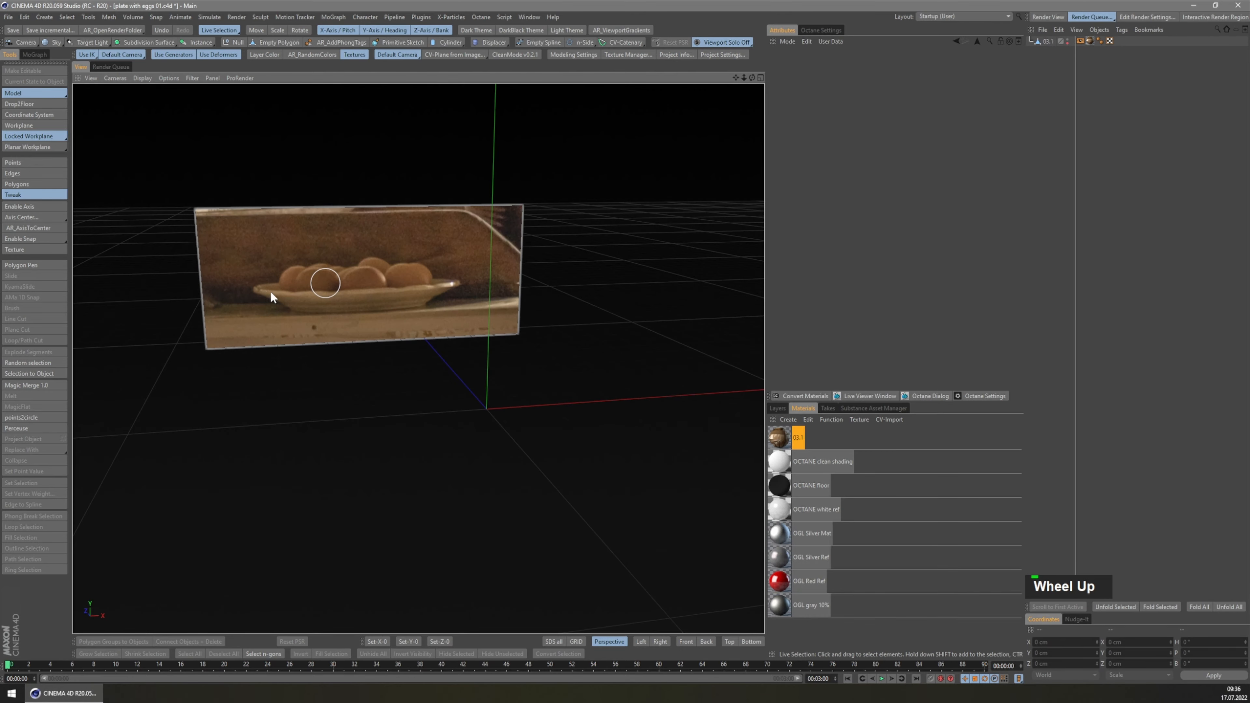
middle_click(357, 301)
key("F4")
scroll(453, 389, "up", 10)
scroll(463, 440, "down", 3)
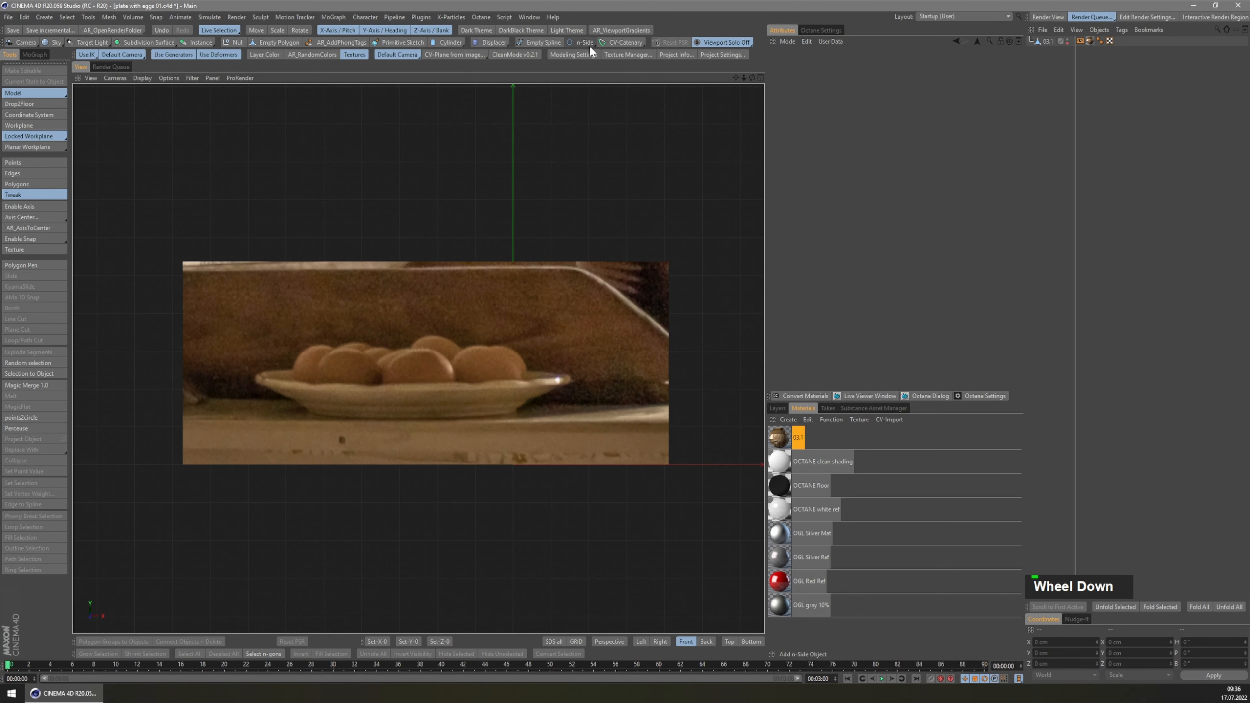
left_click(540, 46)
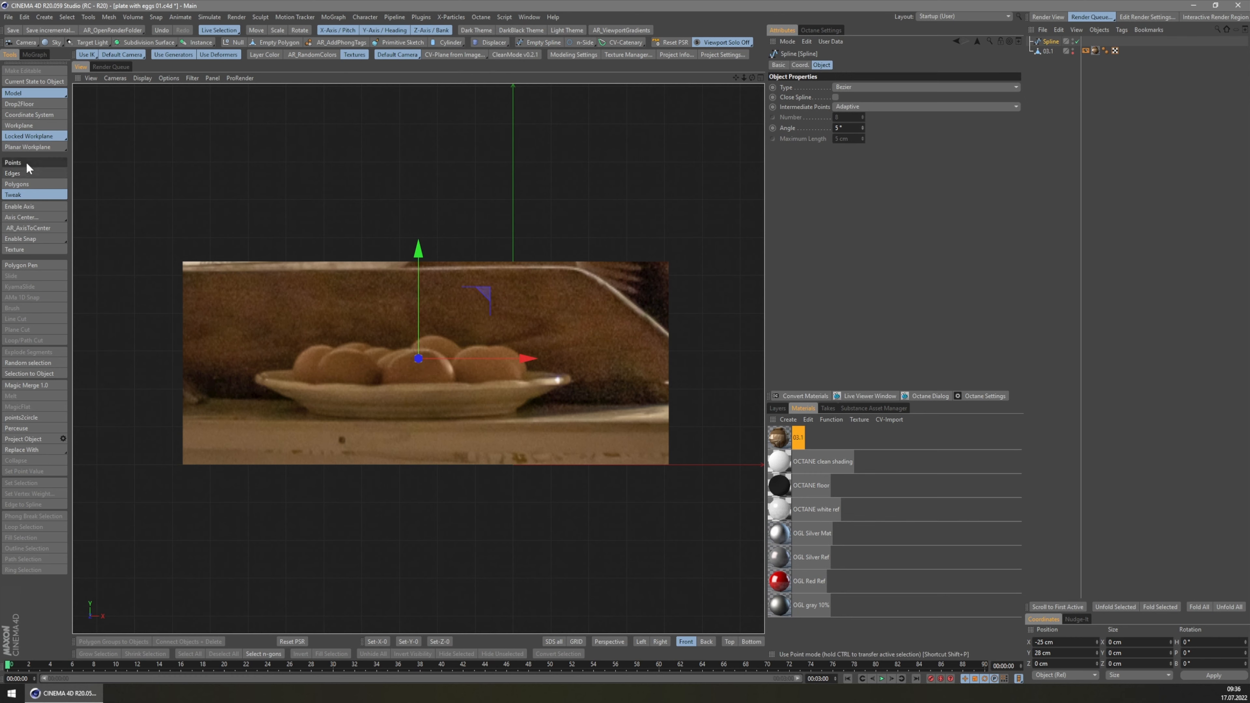
scroll(467, 427, "up", 3)
- Trace half of the plate's profile with spline points from the base over the foot to the rim and back inward
left_click(257, 31)
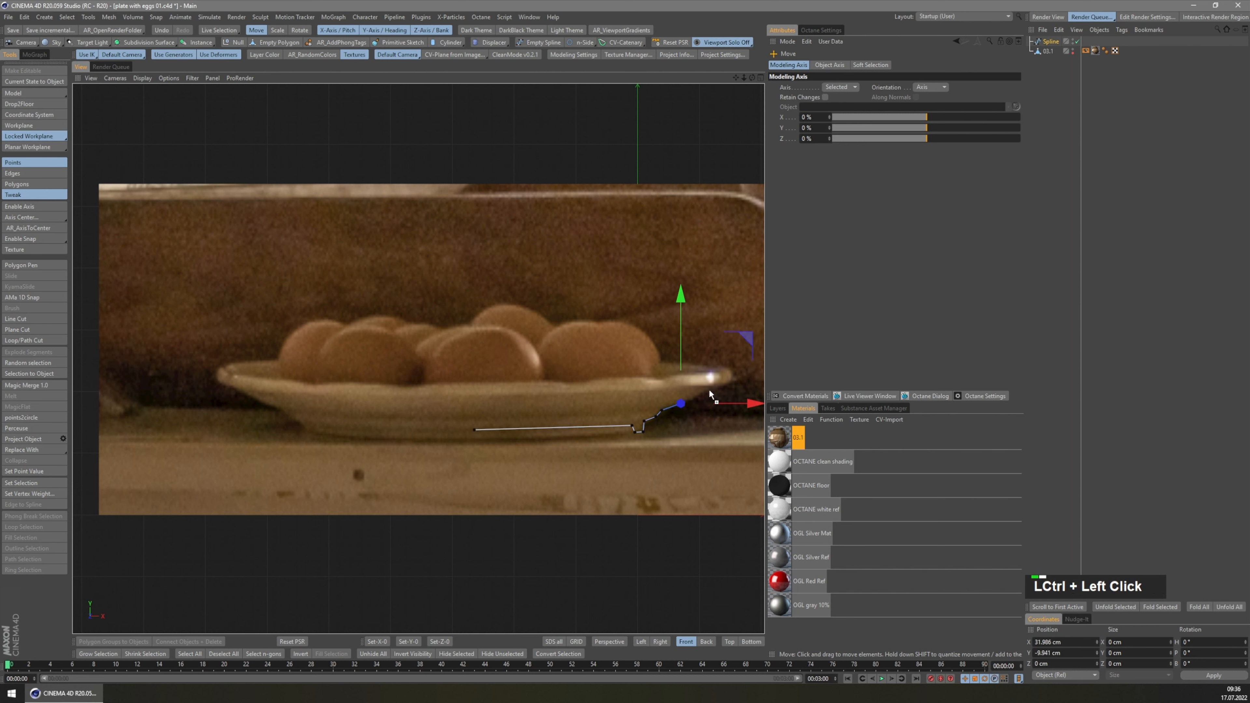
mouse_move(719, 384)
left_mouse_down("ctrl")
mouse_move(732, 385)
mouse_move(712, 380)
left_mouse_up("ctrl")
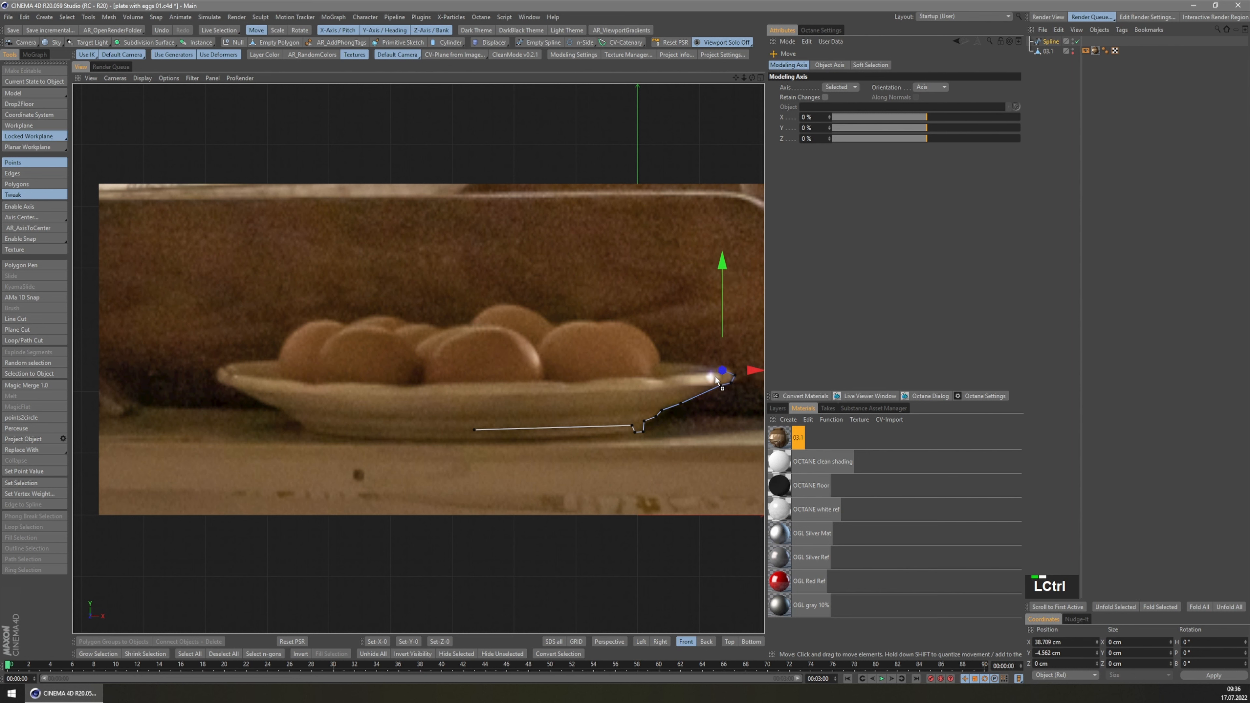
left_click(678, 392, "ctrl")
left_click(655, 402, "ctrl")
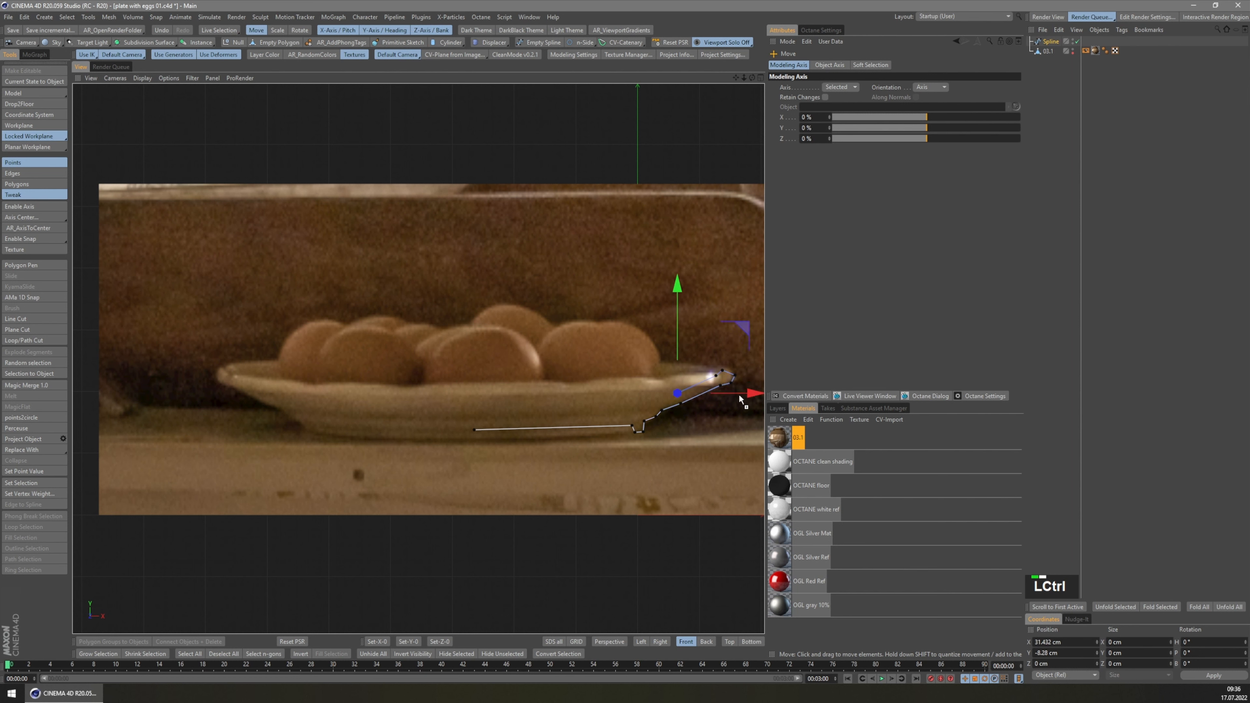
- Remove the inner rim points from the spline and apply Soft Interpolation to the point midway along the outer slope
key("v")
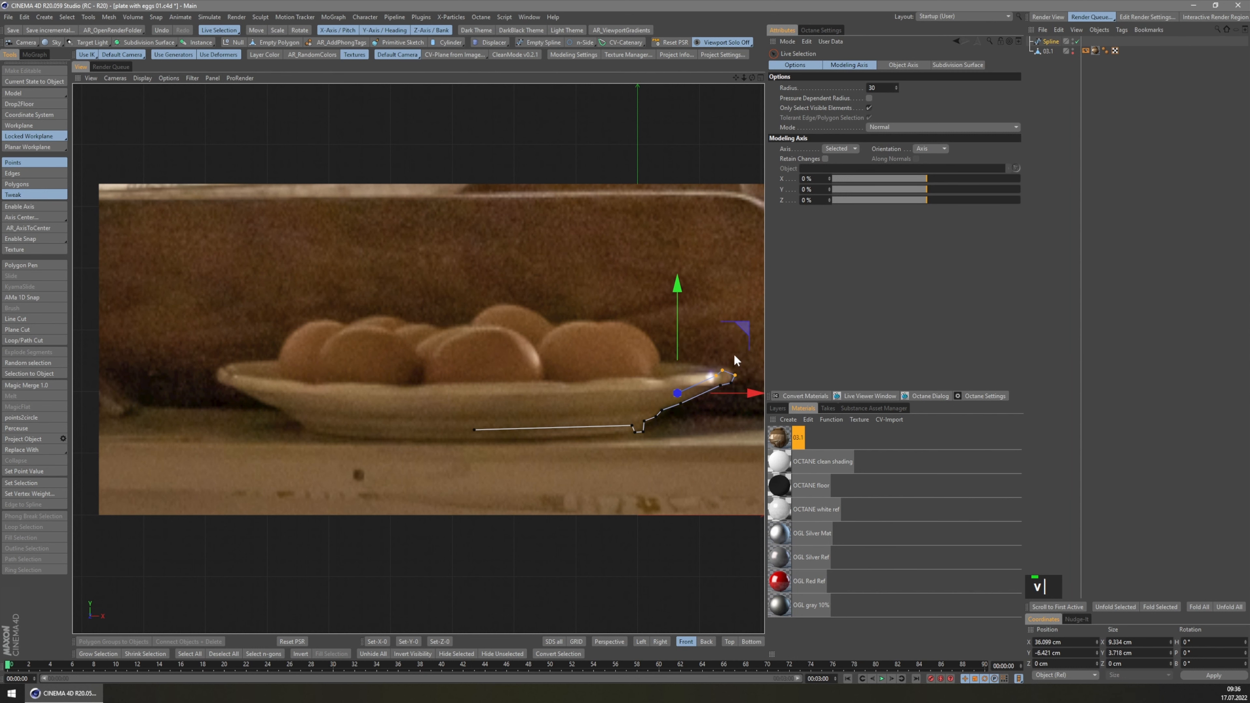
scroll(636, 424, "up", 3)
right_click(646, 409)
left_click(674, 403)
left_click_drag(724, 302, 744, 295)
right_click(705, 395)
left_click(741, 403)
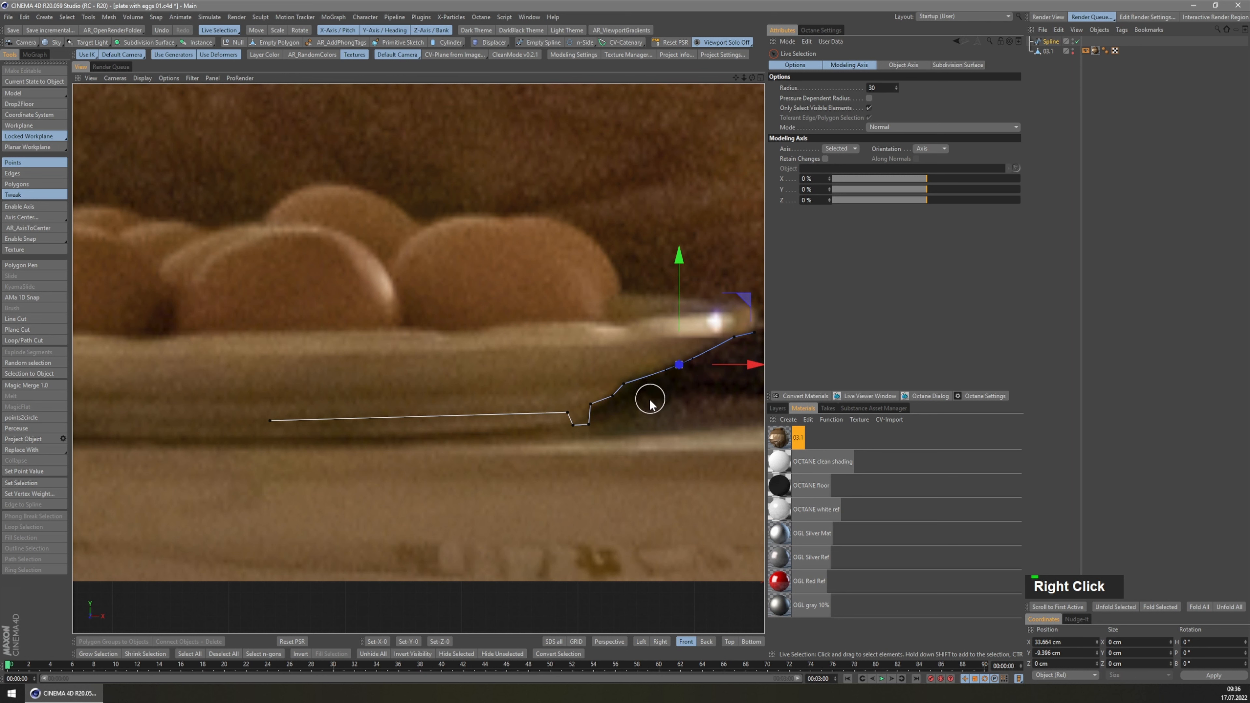
- Apply Soft Interpolation to the spline point just above the foot and shift it slightly to follow the photo
key("t")
left_click(615, 396)
right_click(610, 396)
left_click(642, 402)
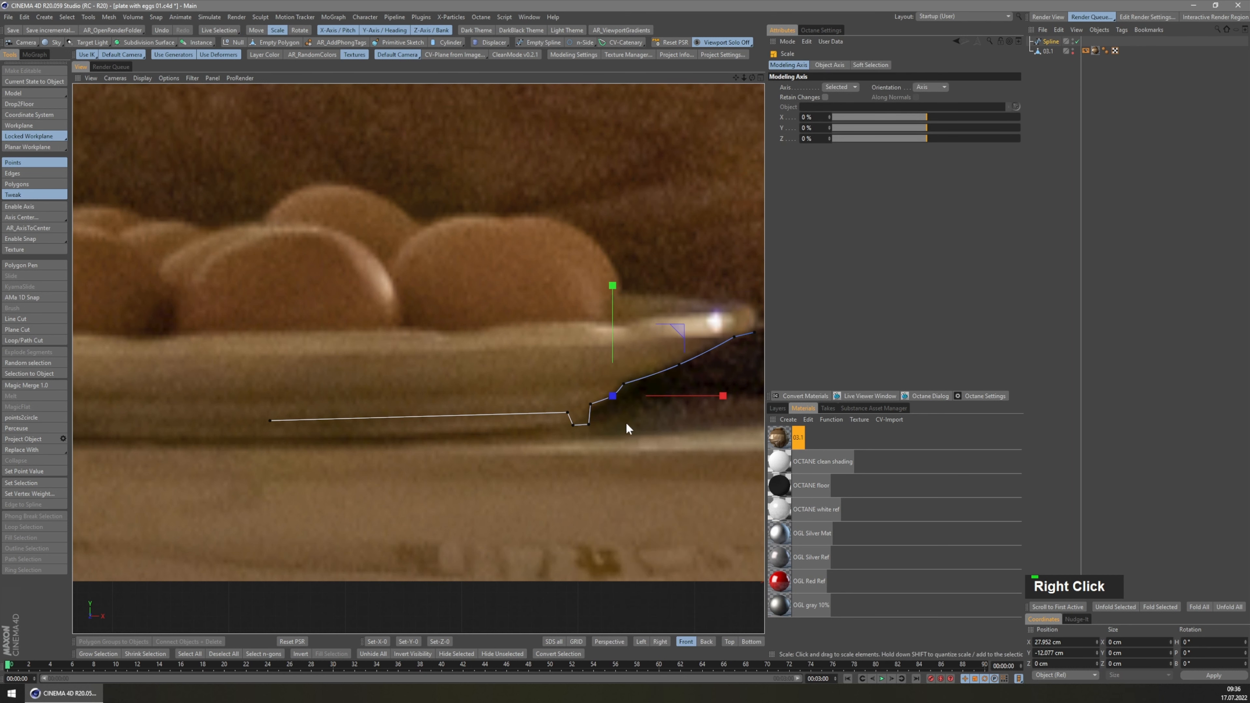
scroll(626, 423, "up", 3)
key("e")
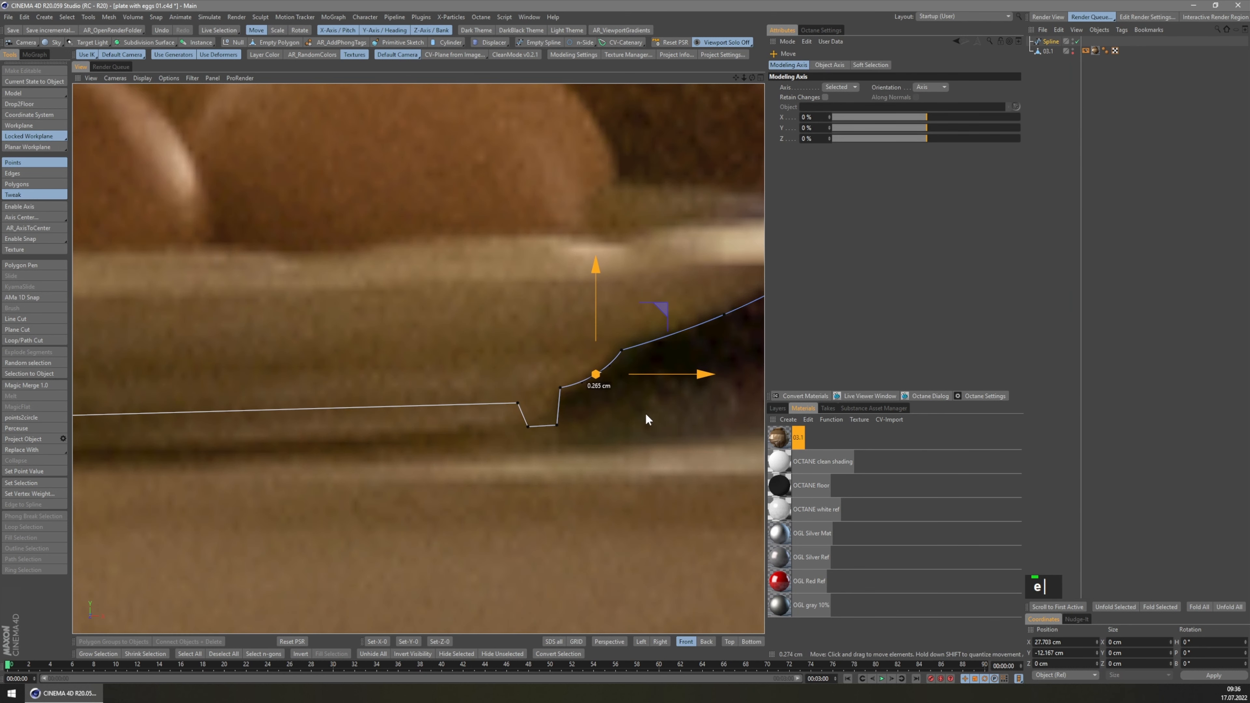
scroll(532, 423, "down", 3)
- Straighten the foot by leveling the base line, aligning its outer points vertically and its bottom points horizontally
key("v")
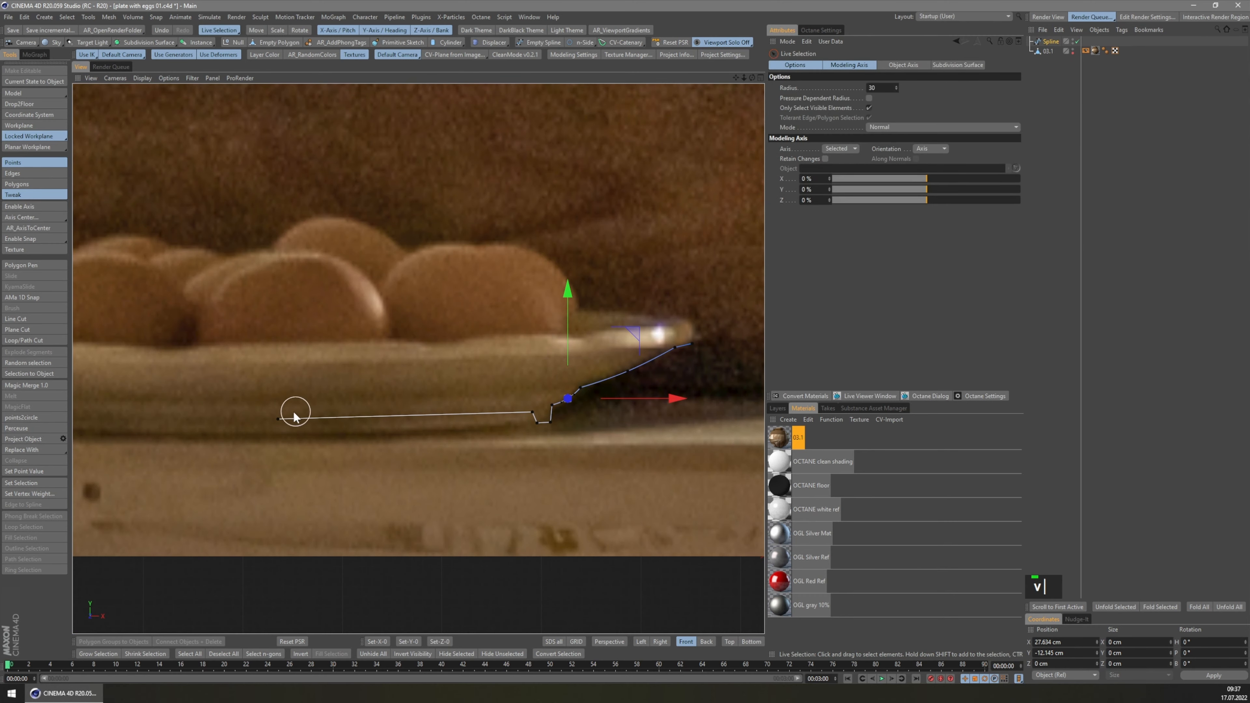
scroll(537, 424, "up", 2)
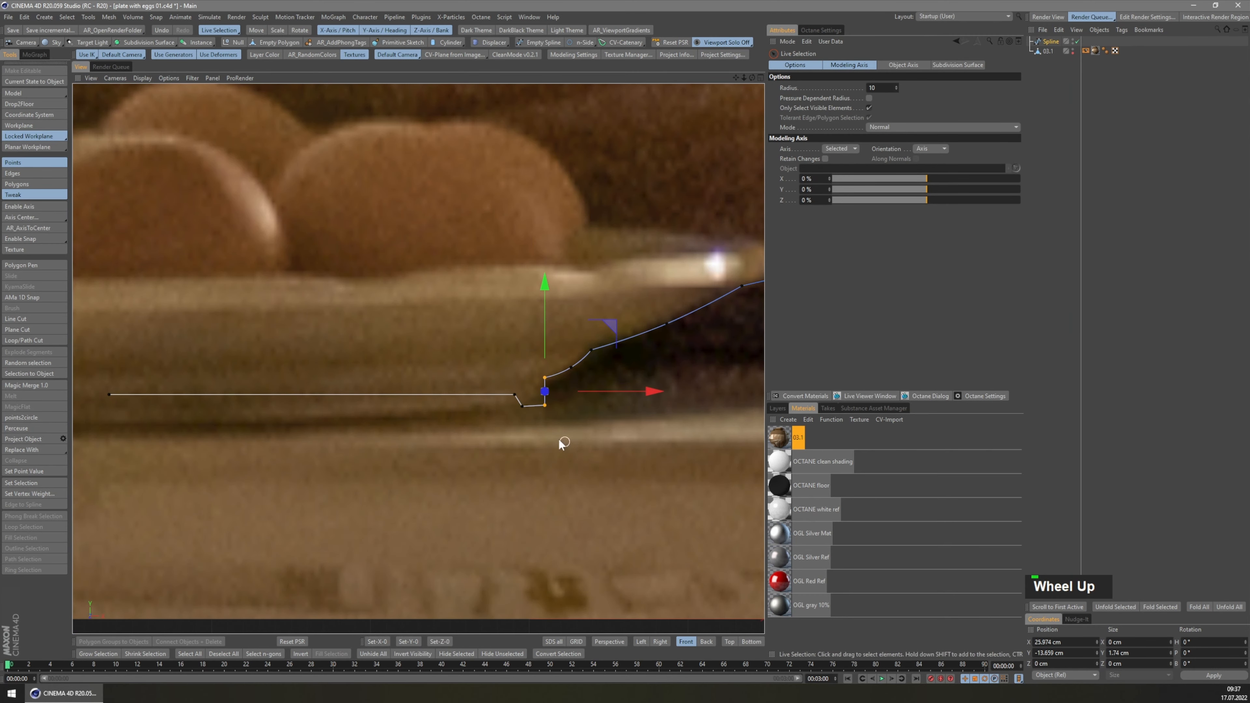
left_click_drag(519, 407, 547, 407)
left_click(409, 641)
scroll(496, 385, "up", 1)
scroll(475, 429, "down", 1)
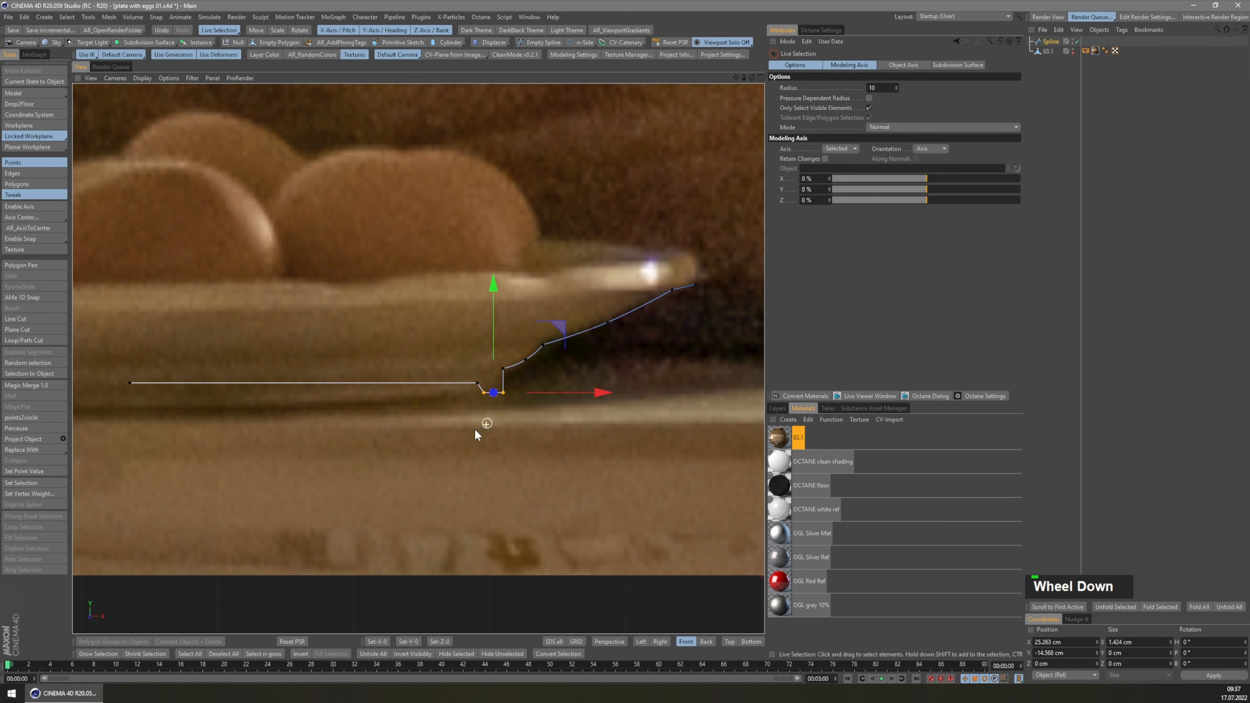
- Chamfer the corner points of the plate's foot with a radius of 1.98 cm
right_click(530, 427)
left_click(562, 565)
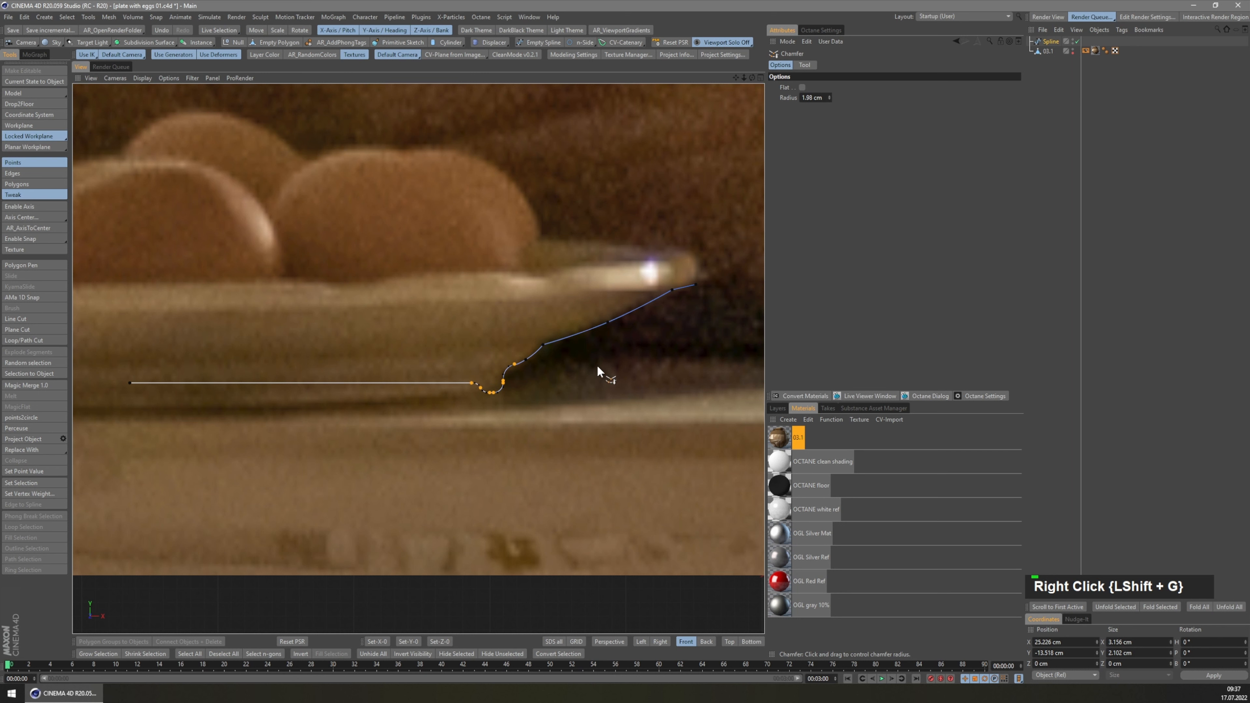
key("9")
- Chamfer the two spline points at the lower and upper ends of the outer slope with a 5.71 cm radius
left_click(543, 344)
scroll(693, 377, "up", 1, "shift")
right_click(686, 372)
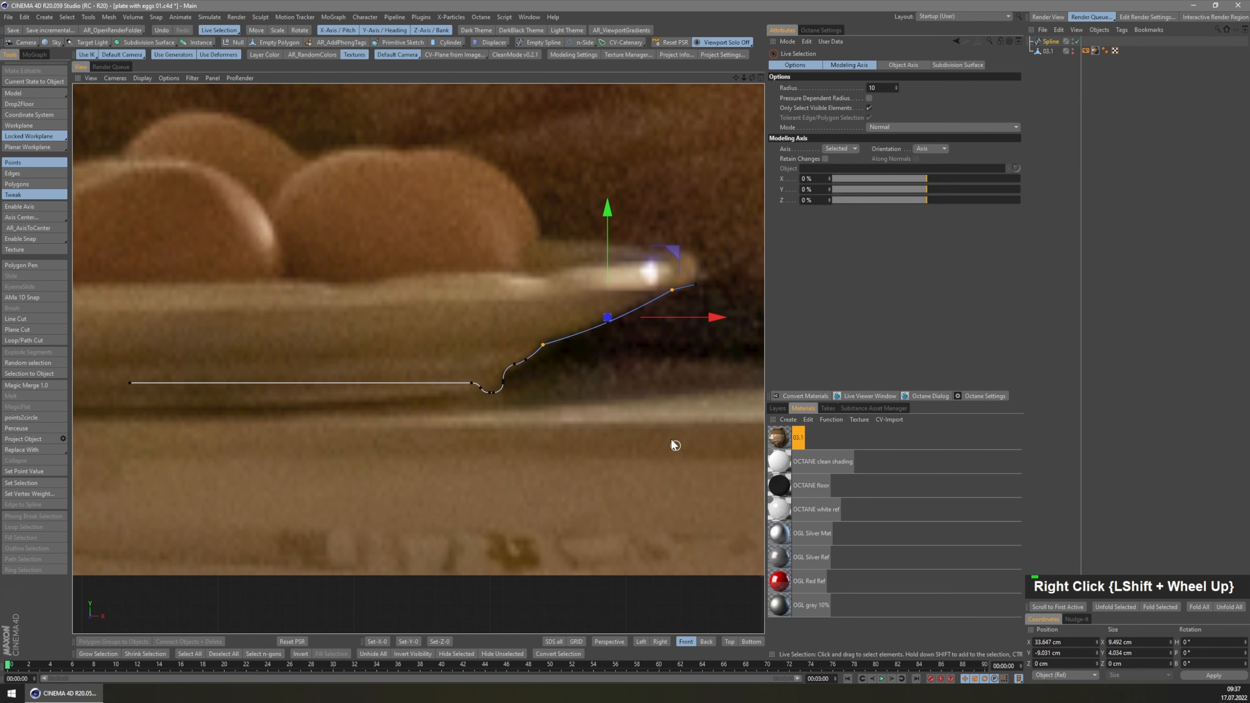
right_click(625, 446)
left_click(648, 567)
left_click_drag(609, 542, 620, 542)
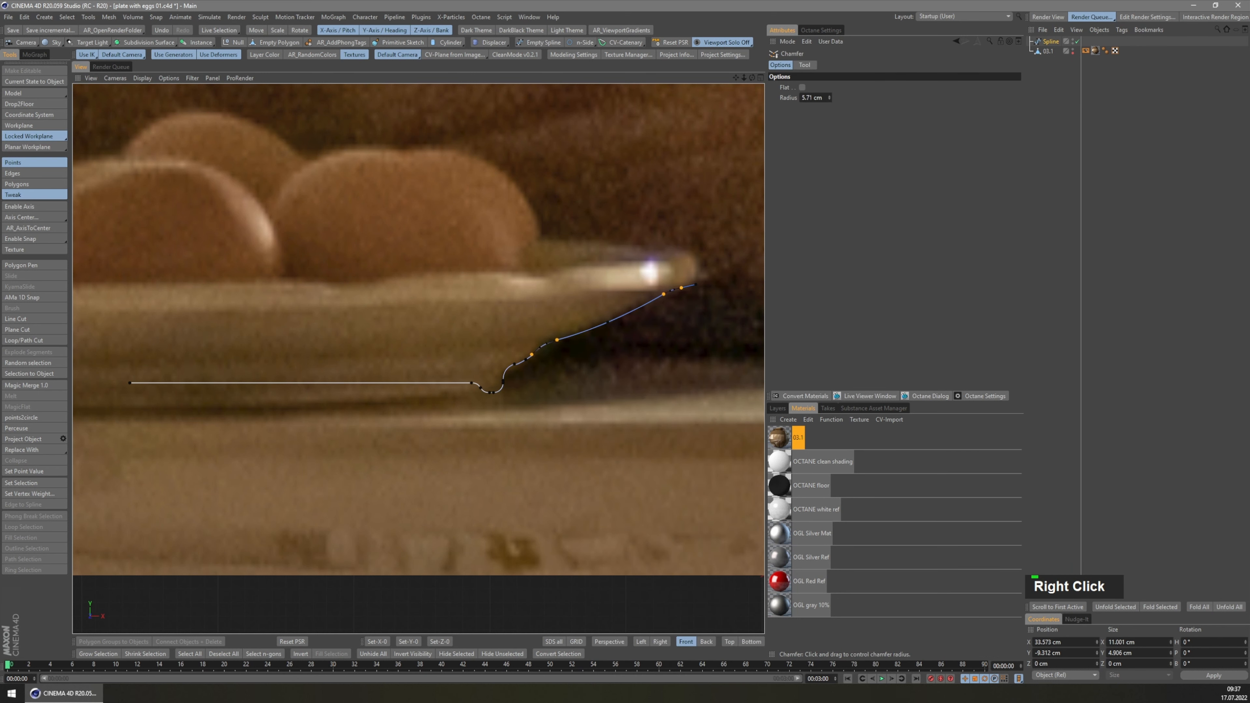
key("9")
- Apply Soft Interpolation to the spline's end point at the plate rim
left_click(696, 285)
right_click(726, 226)
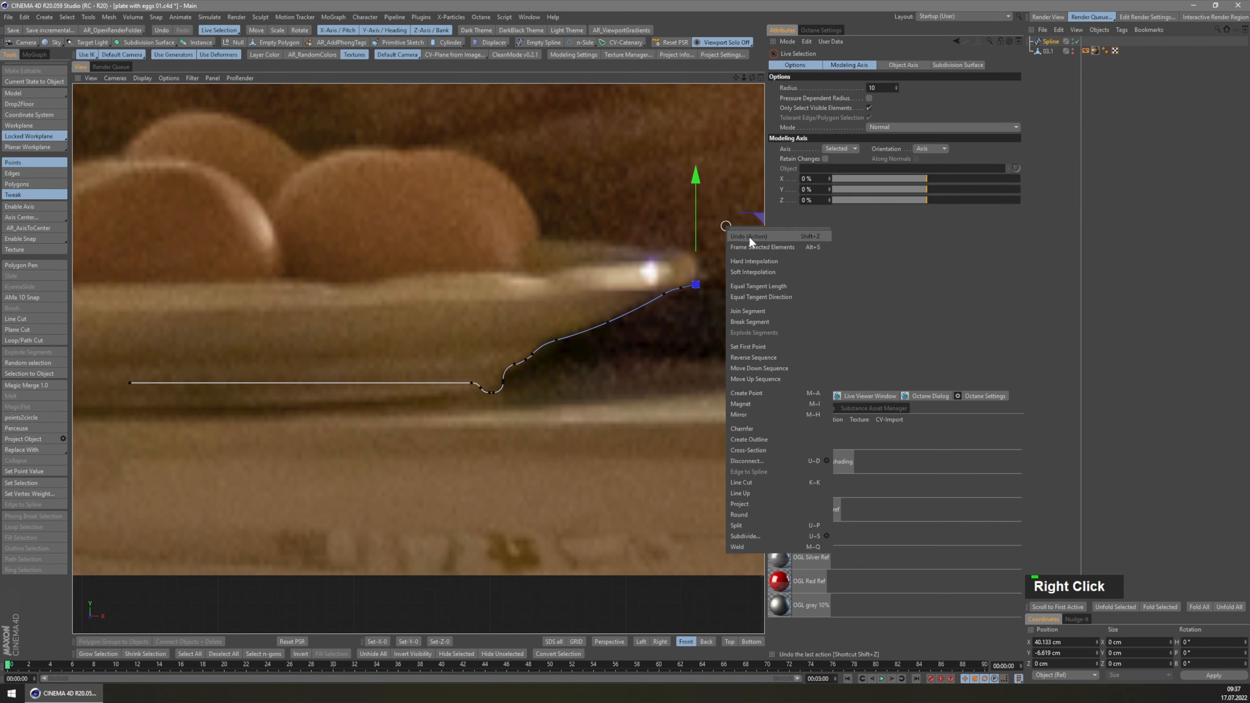
left_click(752, 272)
- Move the spline's axis to the profile's inner end on X using the Axis Center tool
middle_click_drag(704, 290, 502, 349, "shift")
scroll(507, 357, "up", 3)
scroll(650, 326, "down", 3)
scroll(650, 326, "down", 2, "shift")
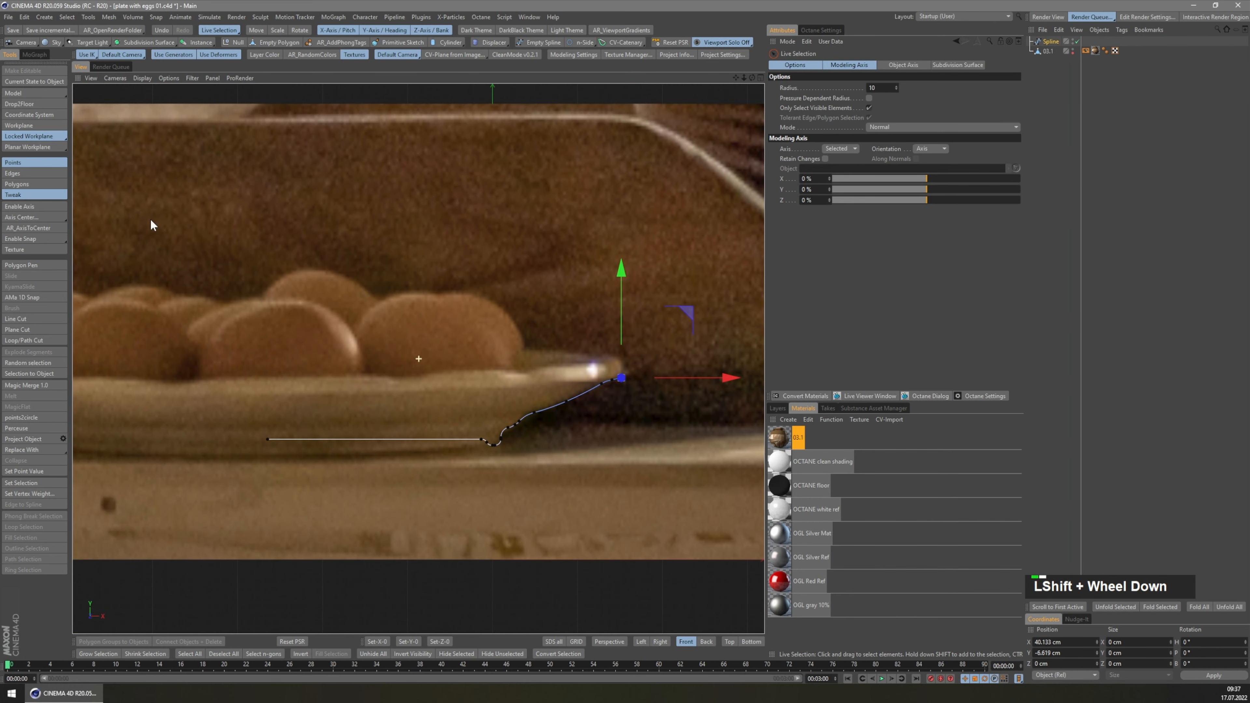
left_click(37, 94)
left_click(40, 228)
left_click_drag(123, 205, 624, 193)
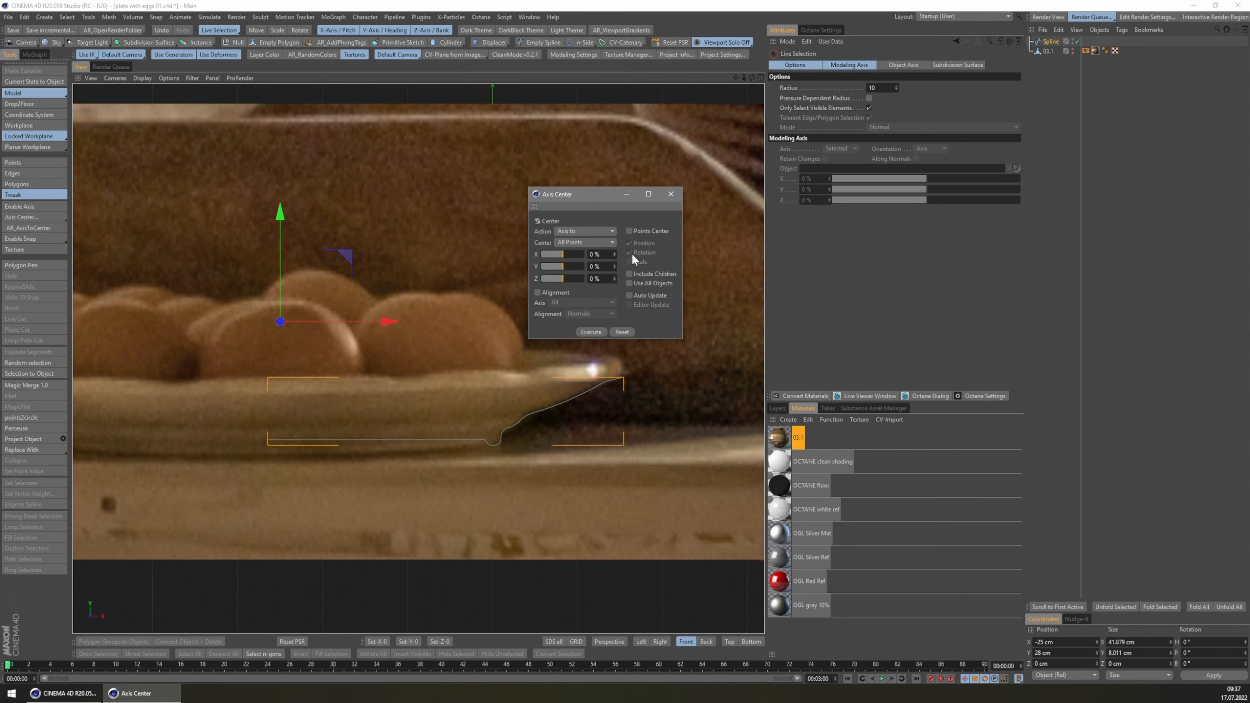
double_click(640, 304)
left_click_drag(550, 255, 464, 259)
left_click(671, 194)
- Place the spline under a Lathe generator to form the plate and view it in perspective
left_click(160, 43, "alt")
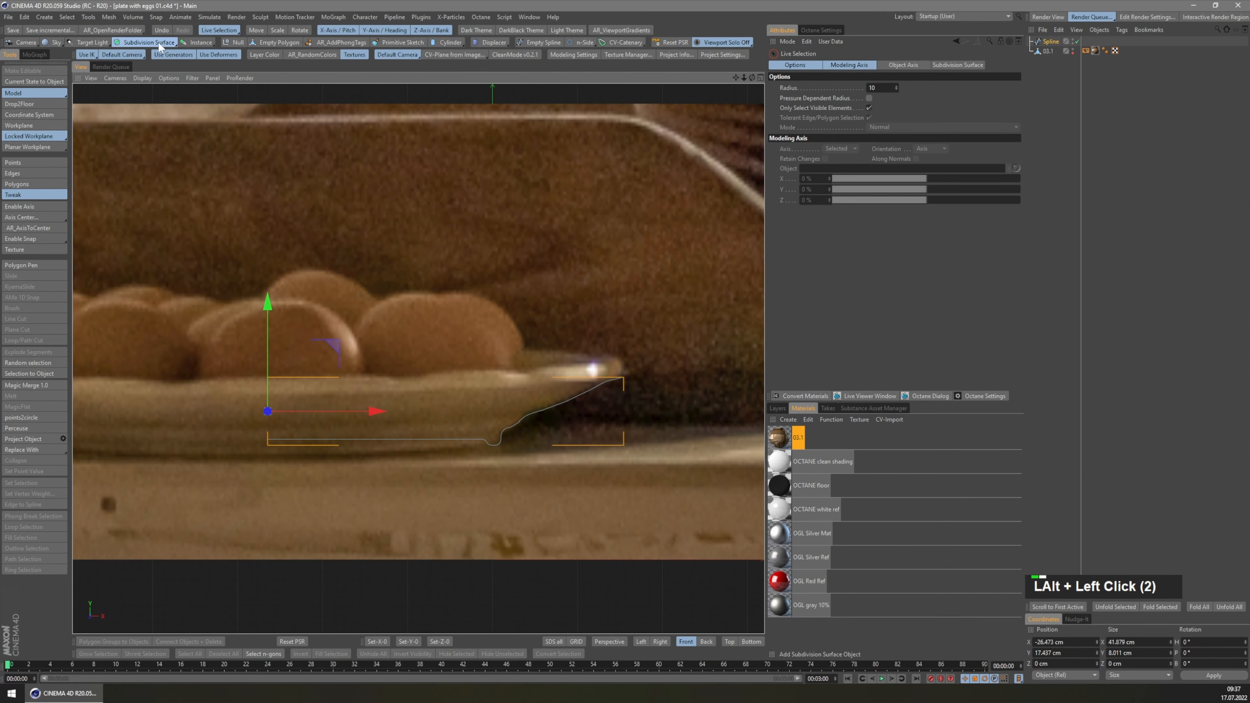
scroll(611, 291, "down", 3)
key("F1")
middle_click_drag(445, 323, 444, 423)
scroll(455, 369, "down", 3)
middle_click_drag(444, 485, 451, 425, "shift")
scroll(451, 427, "up", 3)
- Select the spline and display the plate's shading with mesh lines in the perspective view
left_click(1055, 50)
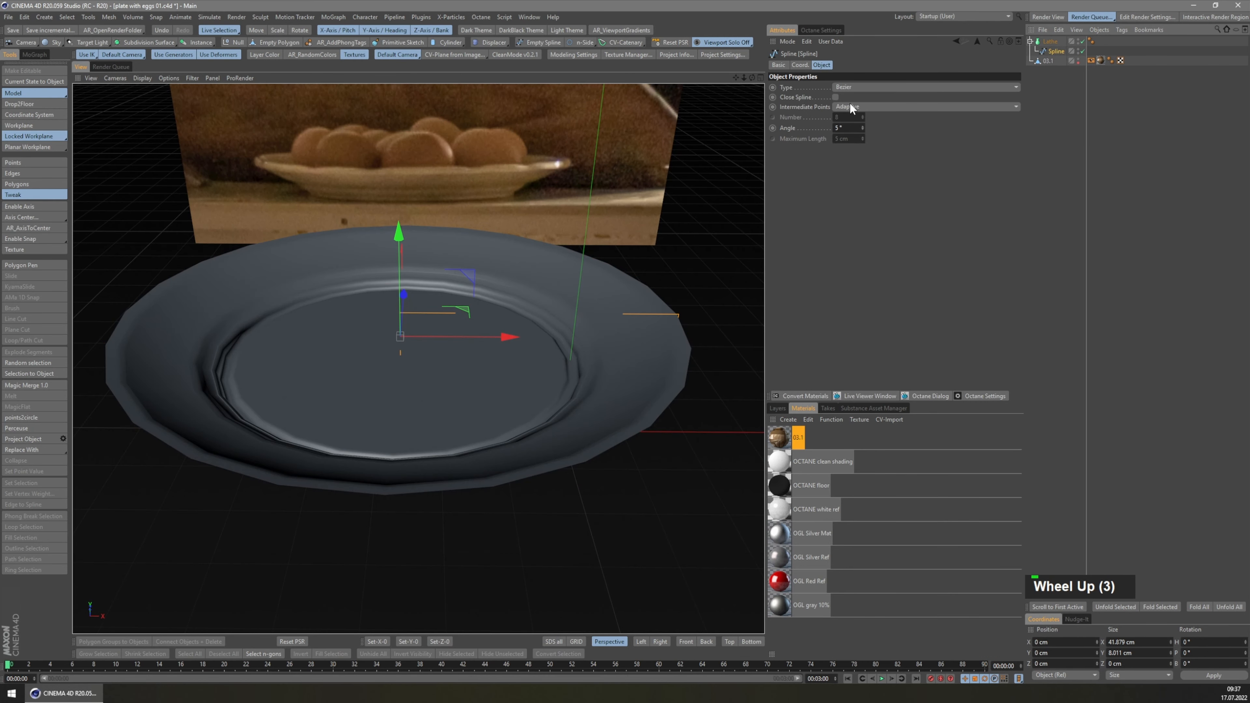
left_click(142, 78)
left_click(160, 116)
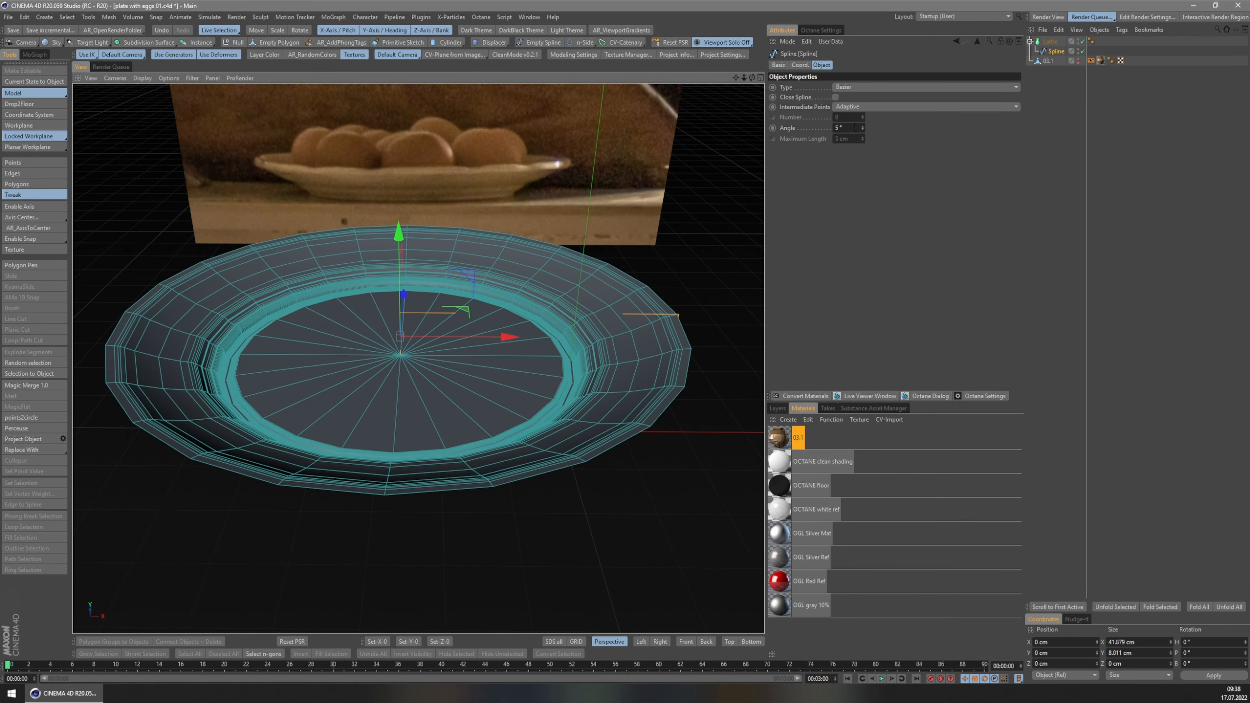
- Try Uniform intermediate points on the spline with a reduced point number
left_click(861, 107)
left_click(858, 139)
scroll(850, 115, "down", 7)
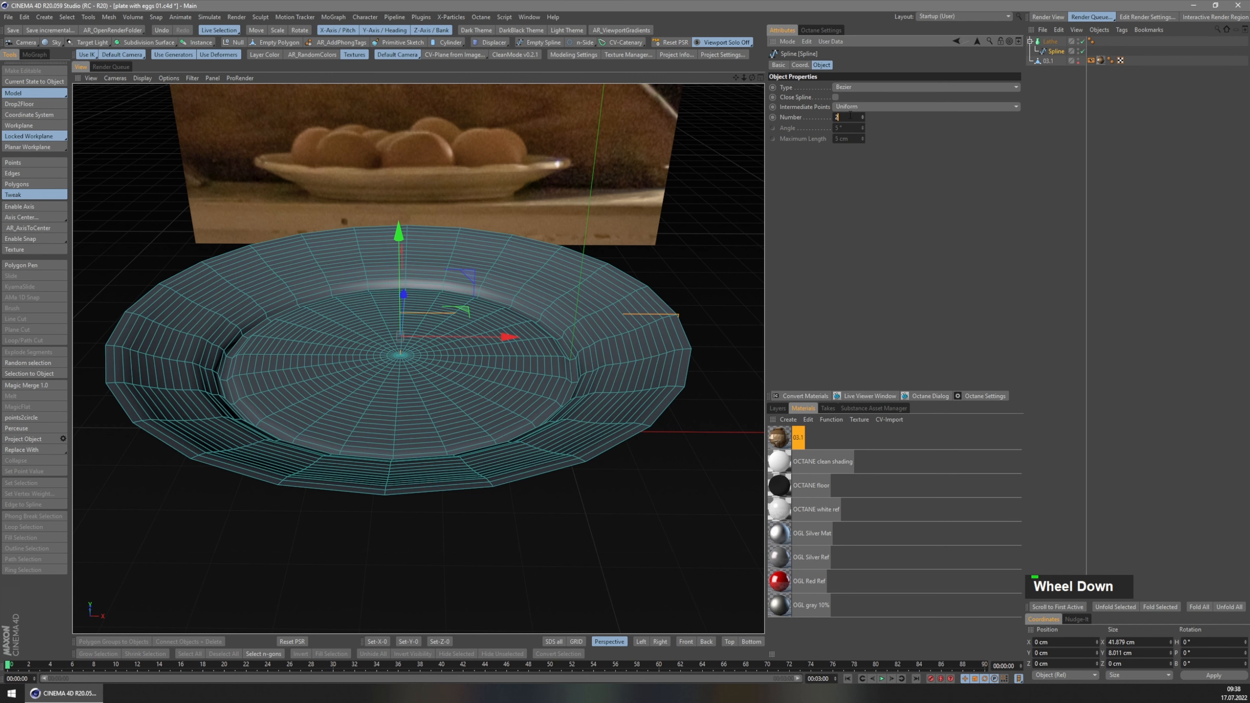
scroll(850, 116, "up", 1)
scroll(849, 115, "down", 1)
scroll(850, 116, "up", 1)
scroll(850, 116, "up", 1)
scroll(850, 115, "down", 2)
- Set the spline's intermediate points to Subdivided with a 90° angle and increase the maximum length
left_click(853, 106)
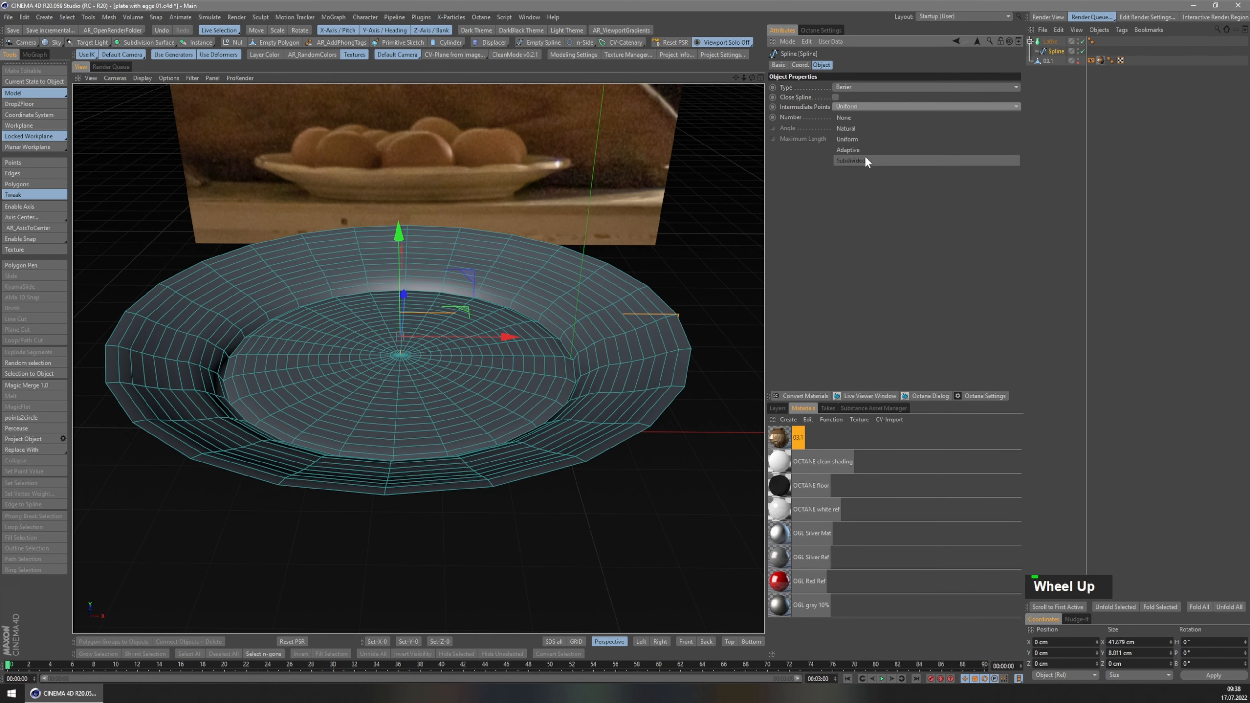
left_click(864, 156)
scroll(857, 128, "up", 18)
scroll(857, 128, "up", 20)
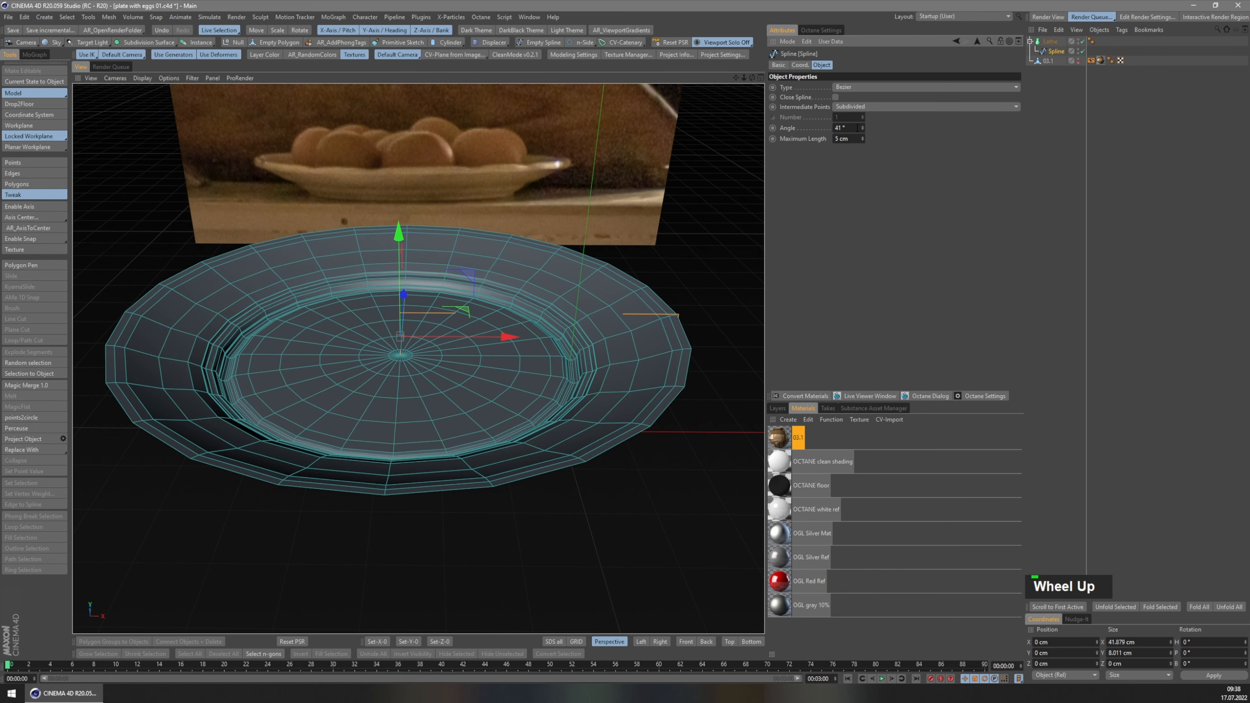
scroll(636, 316, "up", 5)
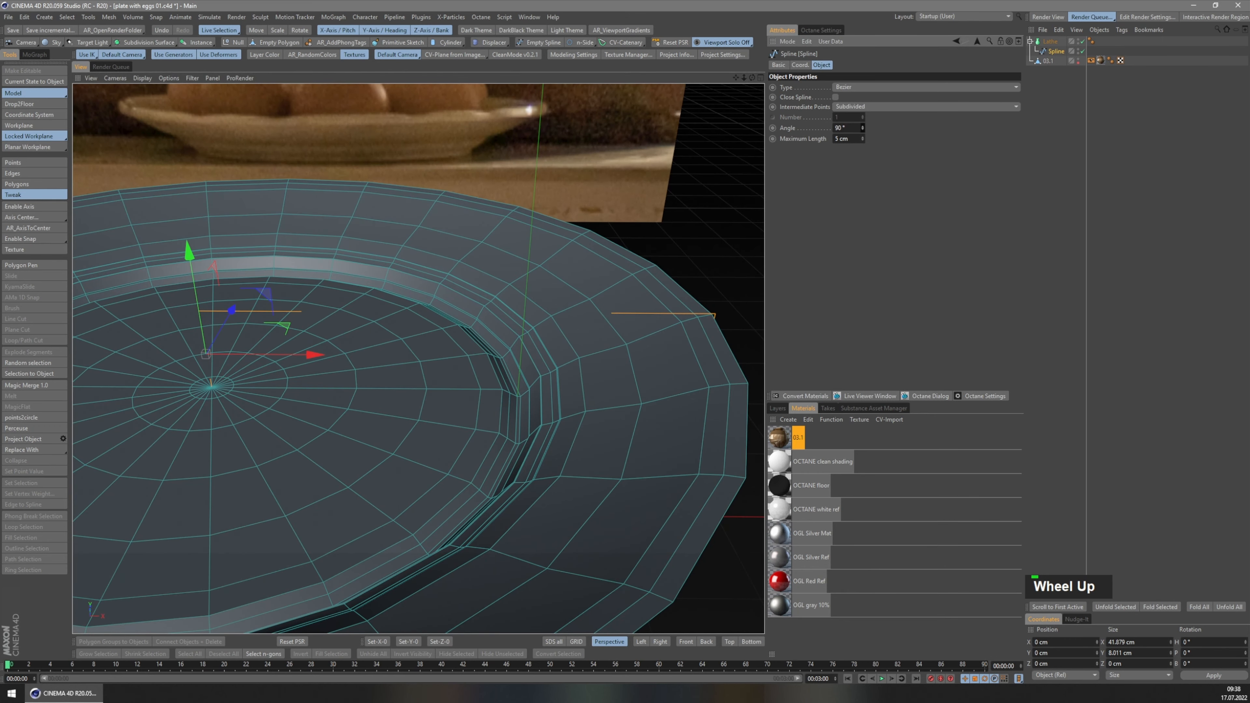
left_click_drag(862, 139, 862, 118)
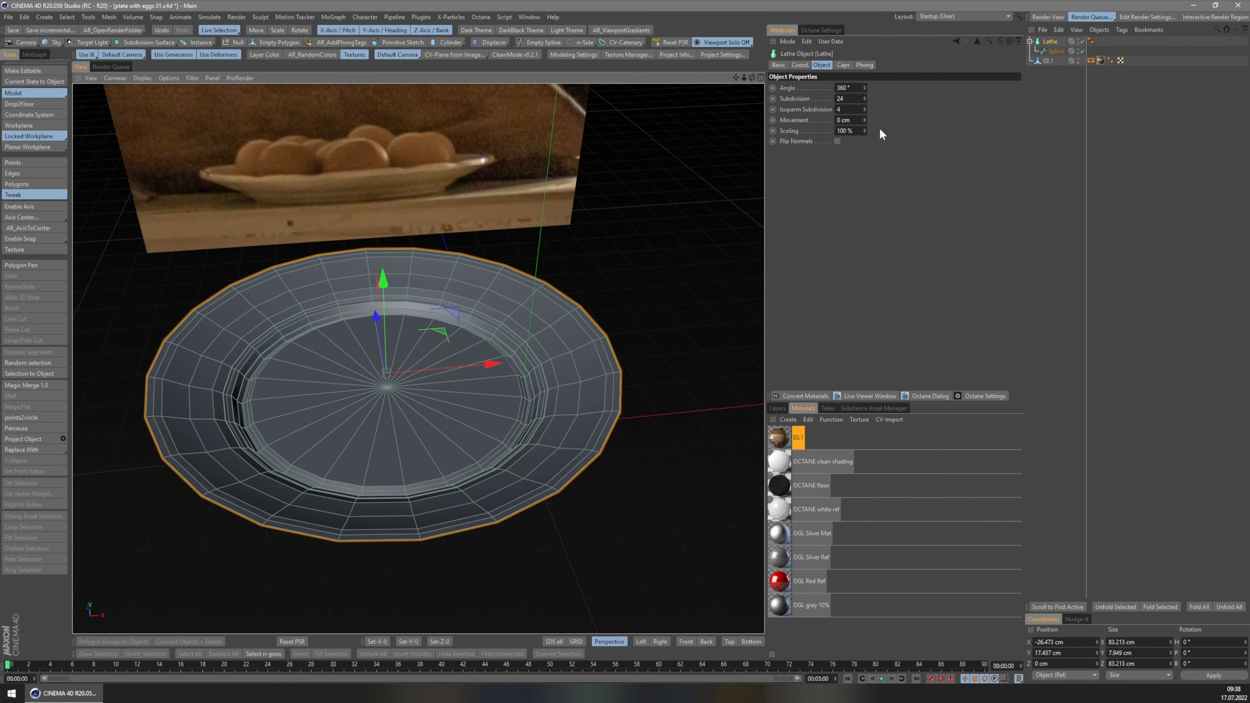
- Set the Lathe's subdivision to 28 and convert it into an editable polygon object
left_click(853, 98)
key("Return")
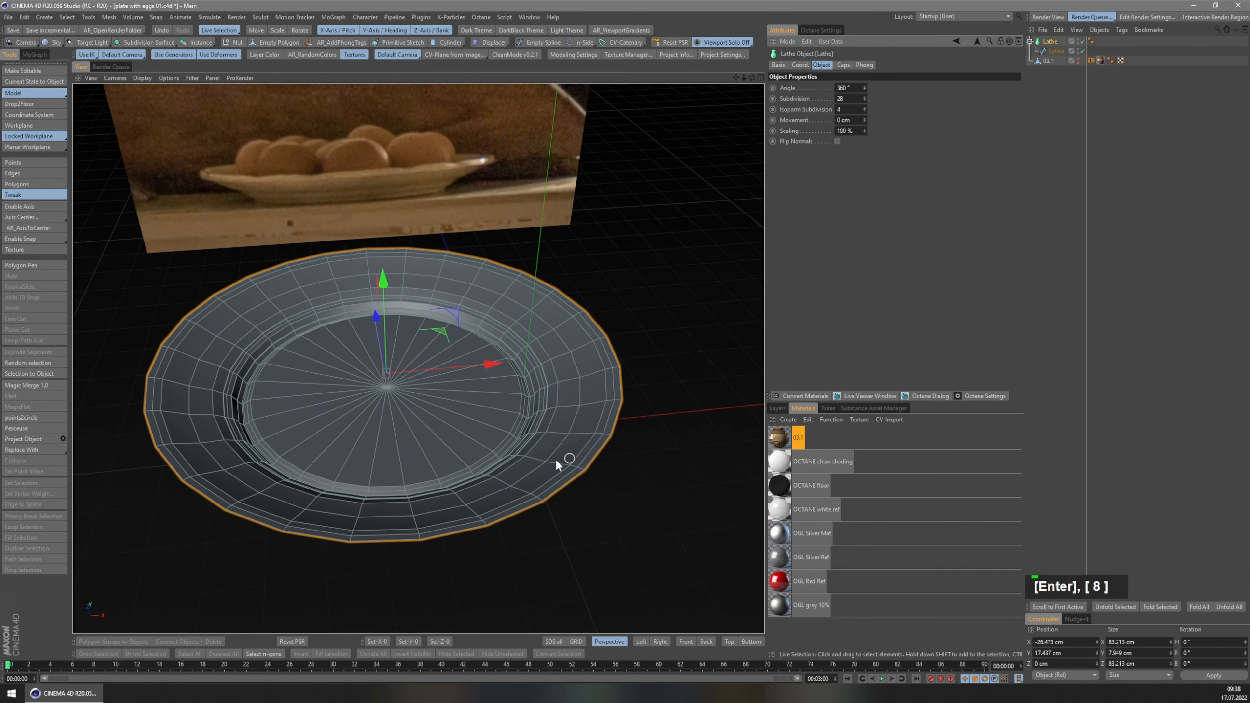
middle_click_drag(555, 463, 583, 460, "alt")
left_click(1056, 43)
key("c")
- Turn off Use Edge Breaks in the plate's Phong tag
middle_click_drag(627, 313, 555, 467, "alt")
scroll(507, 467, "up", 3)
left_click(1085, 42)
left_click(825, 107)
left_click_drag(502, 396, 461, 419, "alt")
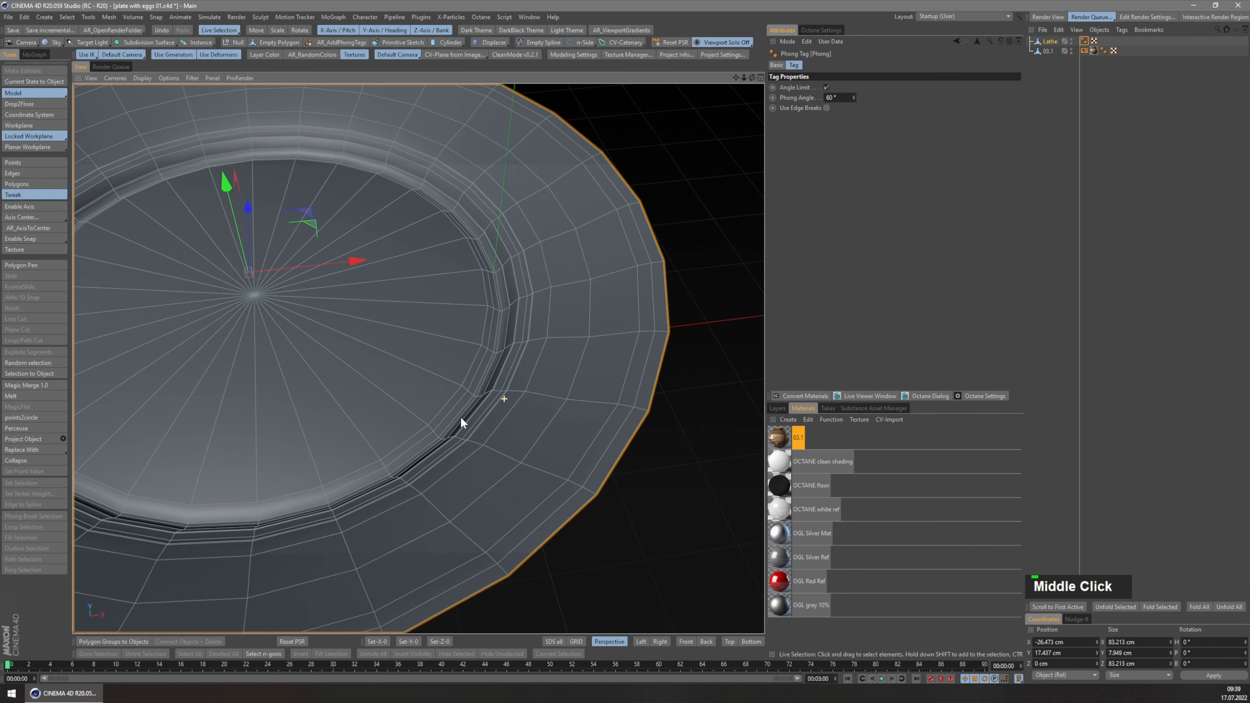
left_click(1053, 153)
- Bevel the edge loop at the lower end of the plate's outer slope with an offset of 0.09 cm
middle_click_drag(551, 256, 535, 290)
key("F4")
scroll(619, 349, "up", 6)
scroll(609, 423, "up", 2)
left_click(526, 387)
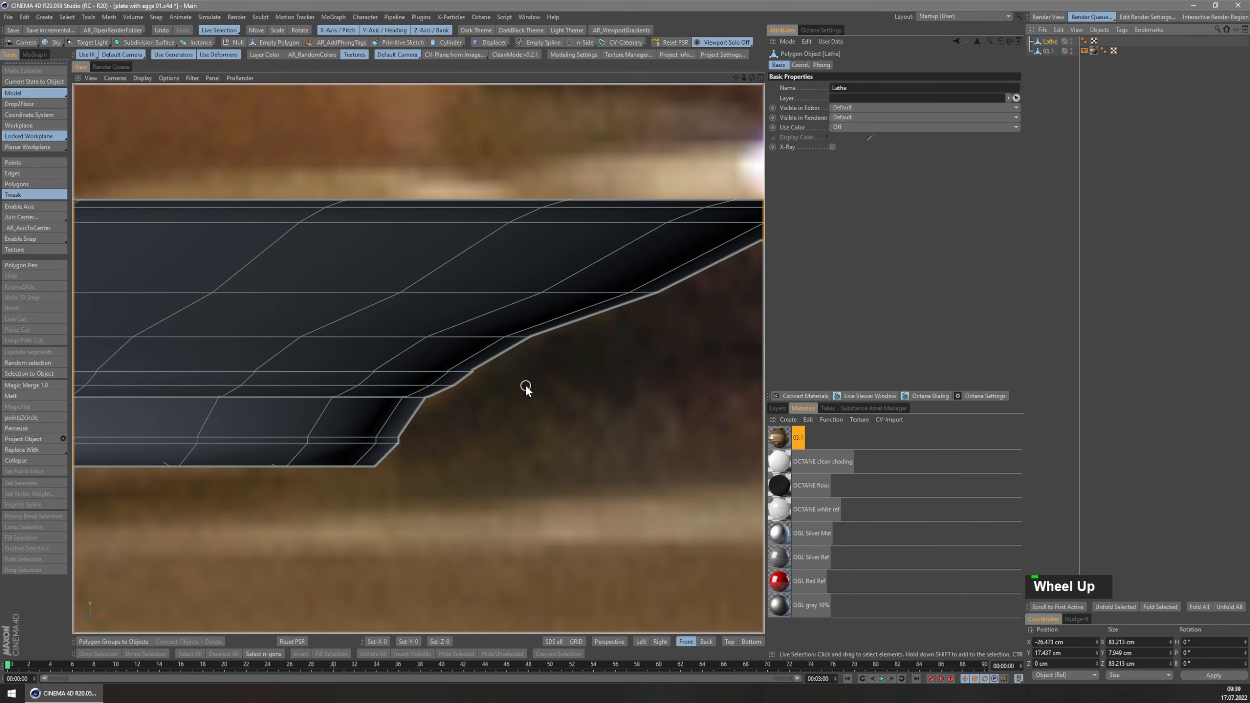
key("shift+2")
key("u")
key("l")
left_click(484, 337)
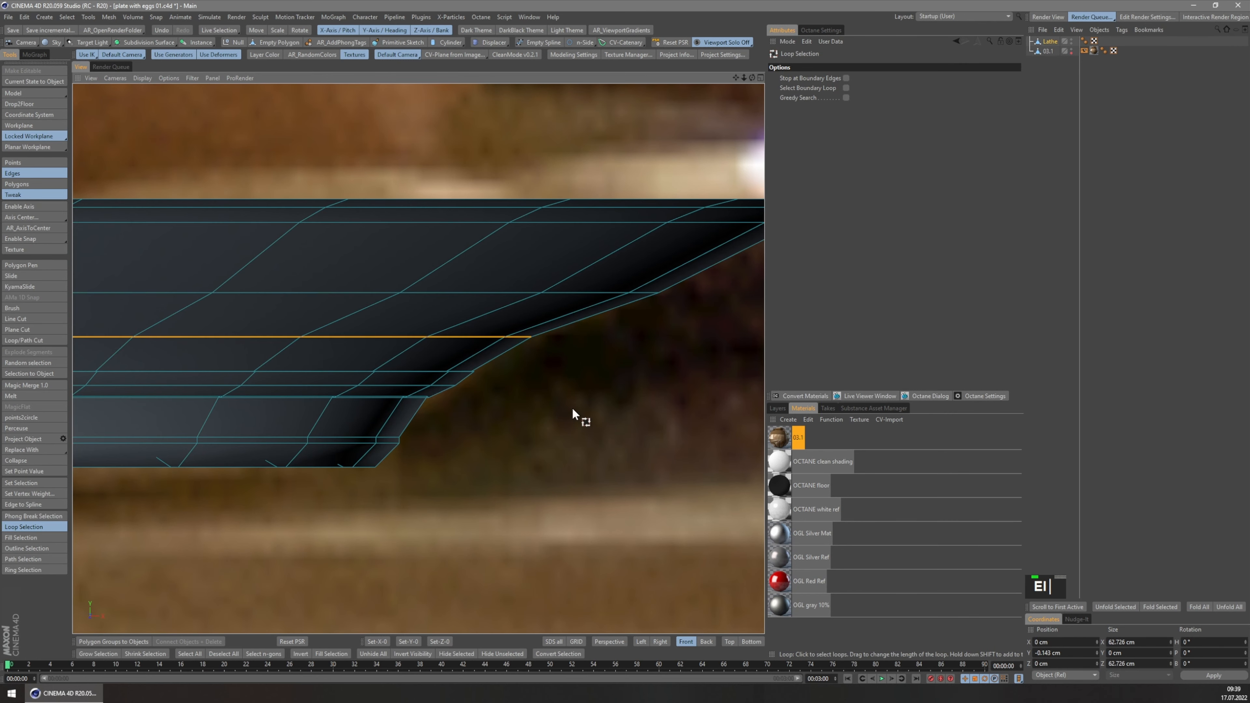
right_click(607, 471)
left_click(628, 580)
left_click_drag(488, 398, 502, 397)
scroll(488, 398, "up", 5)
- Dissolve the redundant edge loops sitting close beside the neighbouring loops around the plate's foot
key("u")
key("l")
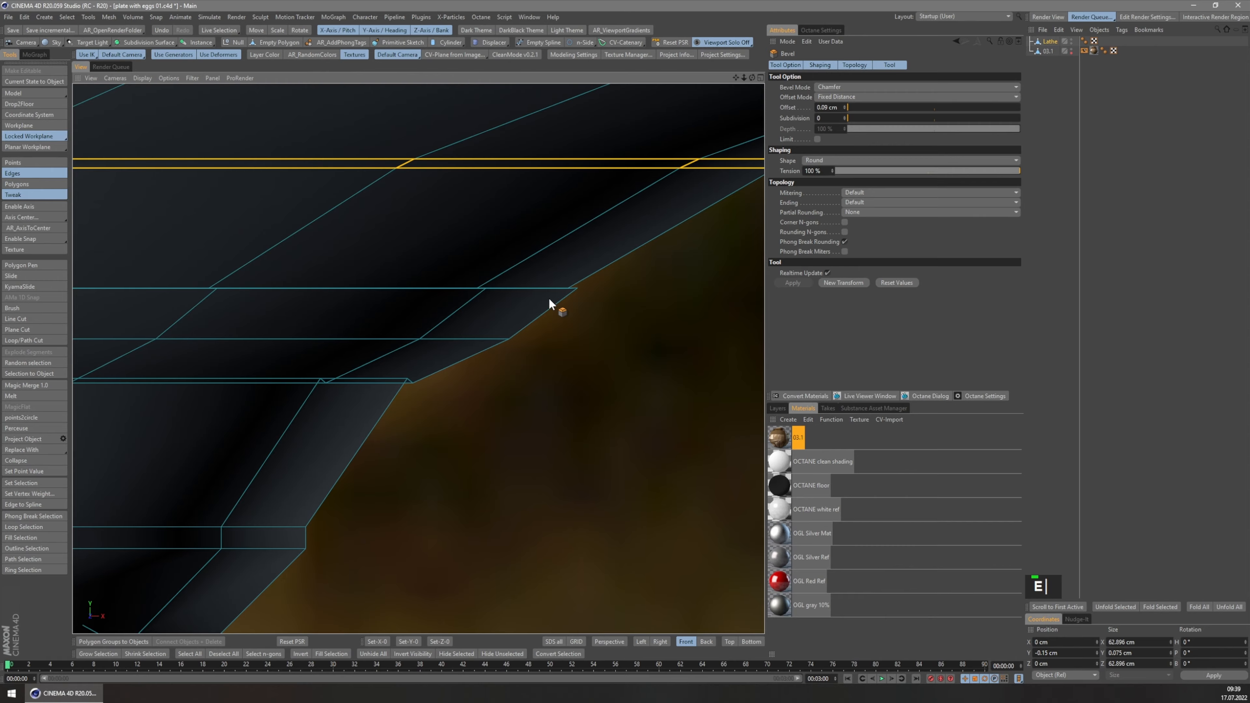
key("F2")
key("F1")
middle_click_drag(535, 374, 578, 410)
scroll(499, 352, "up", 5)
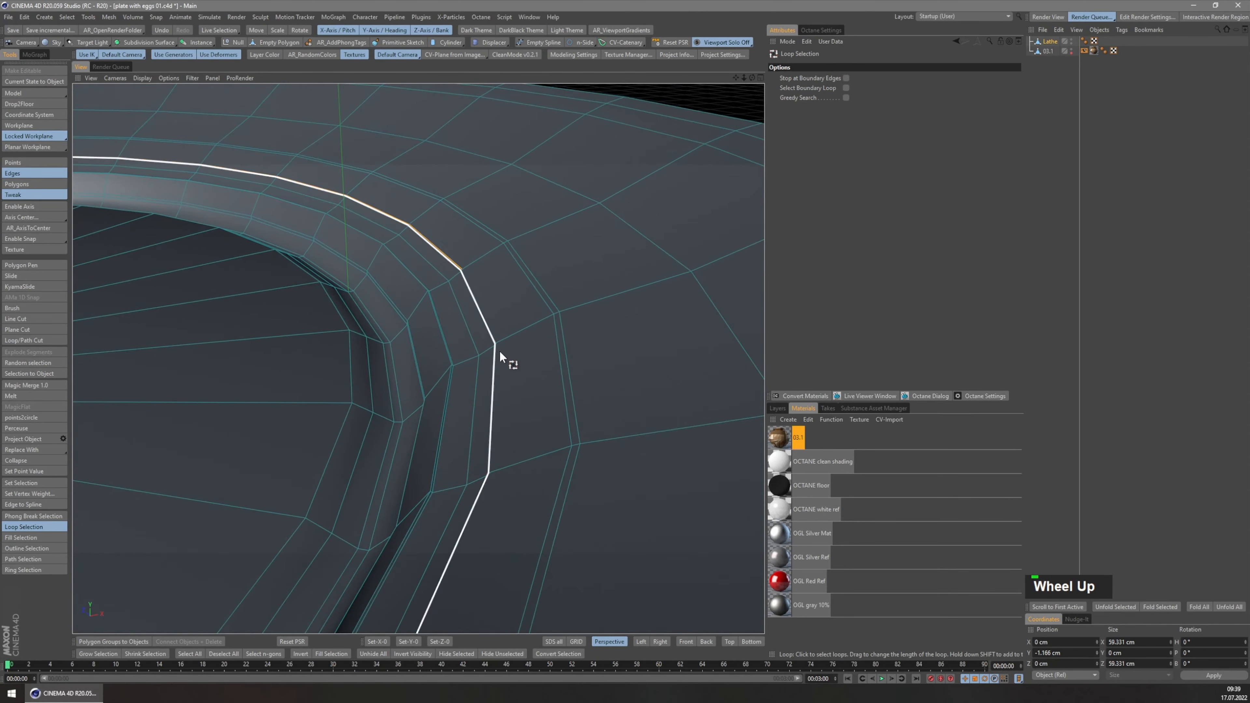
middle_click_drag(500, 354, 527, 357)
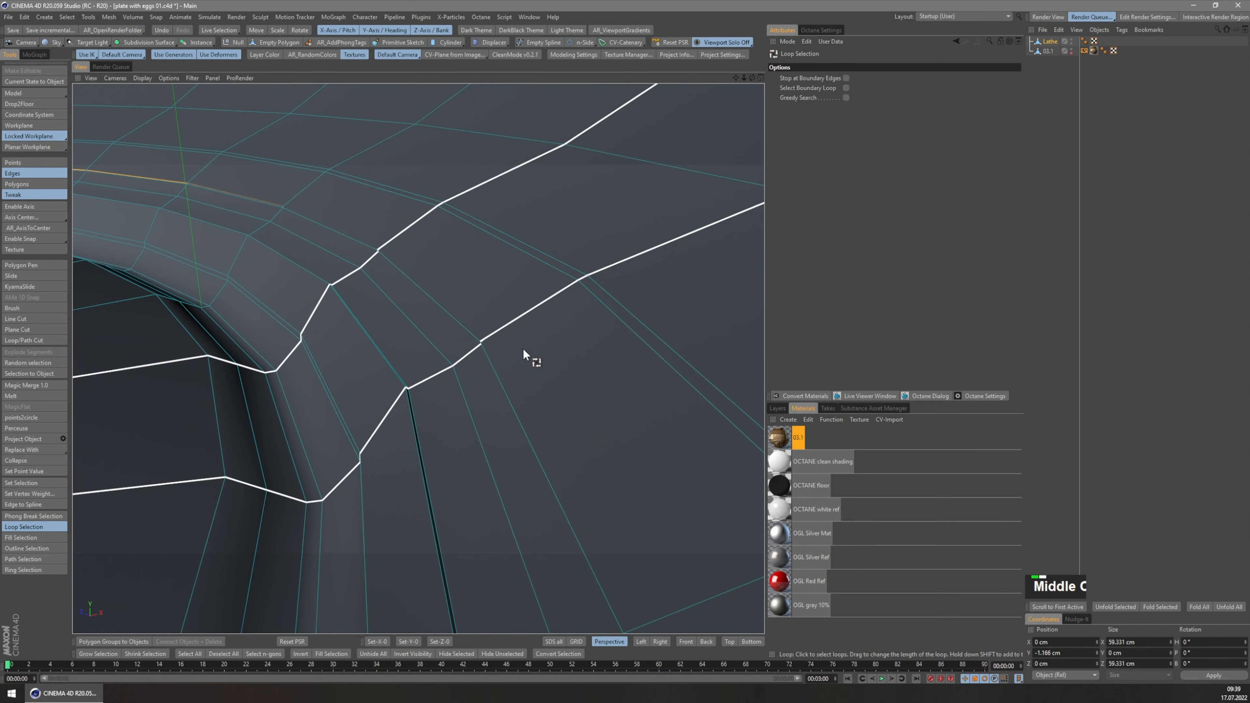
left_click(417, 409)
left_click(348, 419)
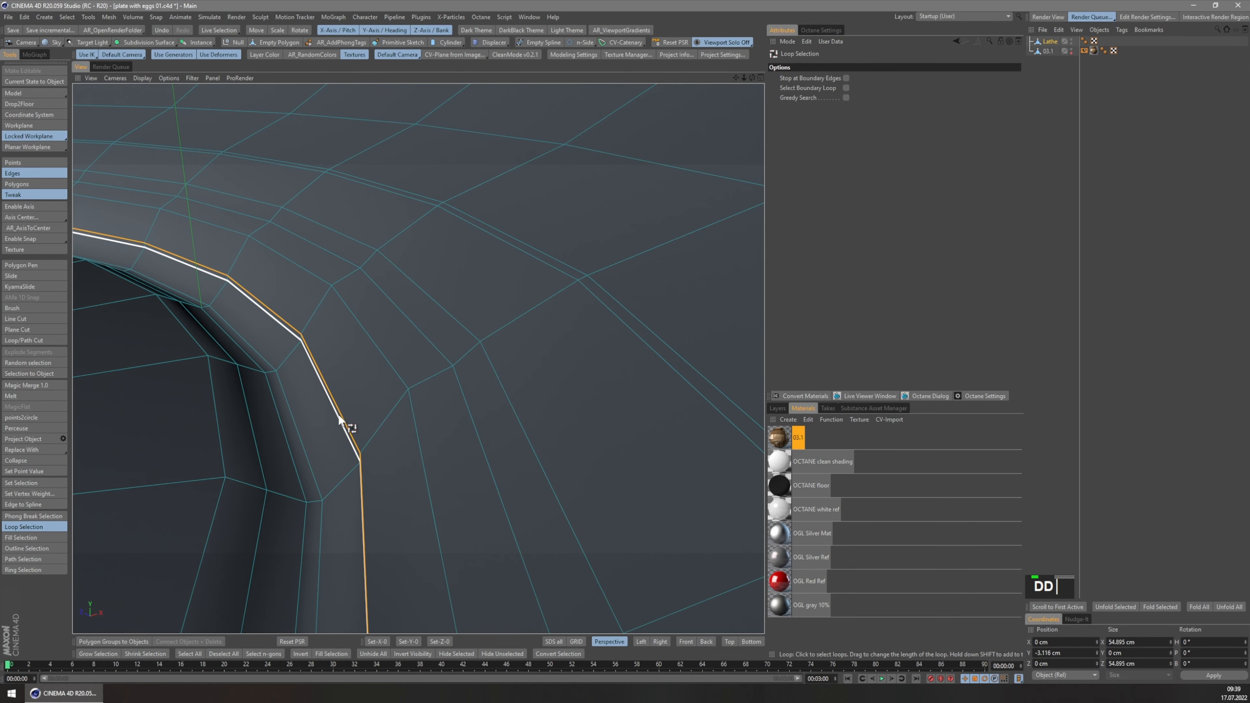
- Bevel the edge loop on the plate's outer slope just below the rim
middle_click(365, 417)
left_click_drag(365, 417, 433, 401, "alt")
scroll(551, 343, "down", 2)
middle_click_drag(538, 387, 438, 384)
scroll(526, 326, "down", 2)
left_click(581, 316)
middle_click_drag(631, 361, 619, 420)
right_click(619, 420)
left_click(650, 582)
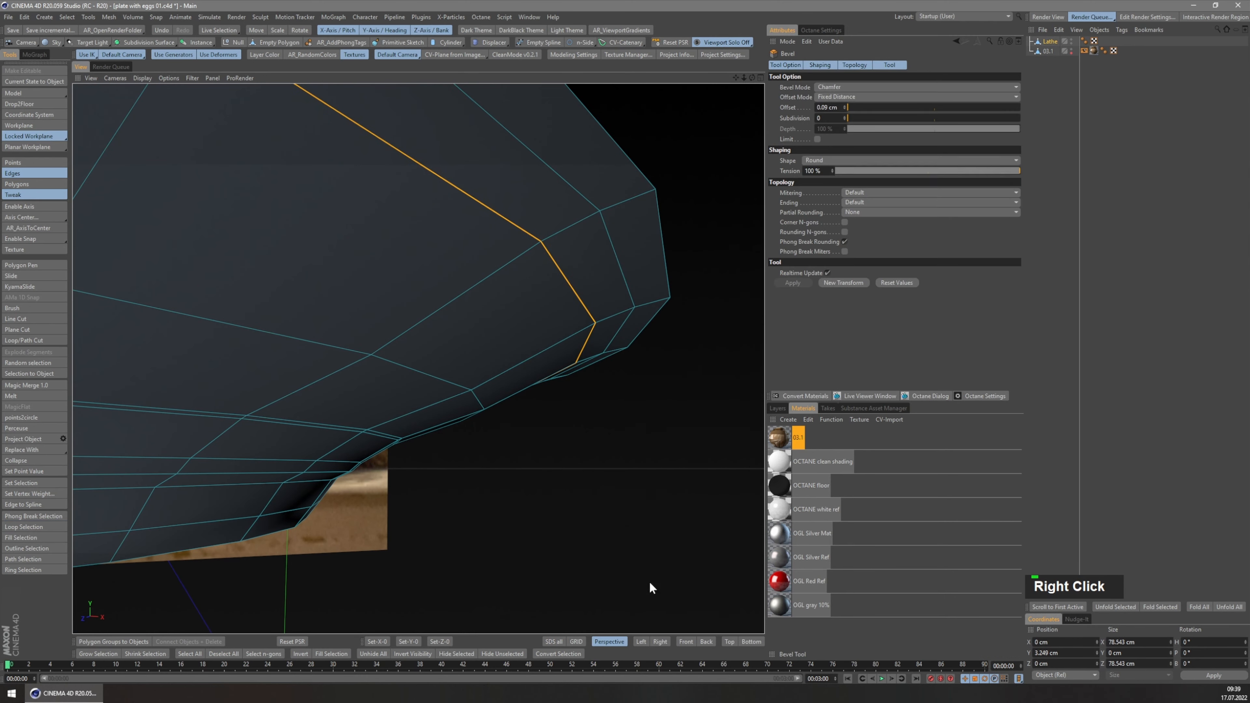
key("F4")
key("F3")
scroll(374, 416, "down", 5)
scroll(616, 313, "up", 3)
left_click_drag(616, 314, 433, 341)
- Bevel the edge loop midway up the plate's outer slope with a 1.36 cm offset and 1 subdivision
key("u")
key("l")
left_click(430, 347)
right_click(571, 378)
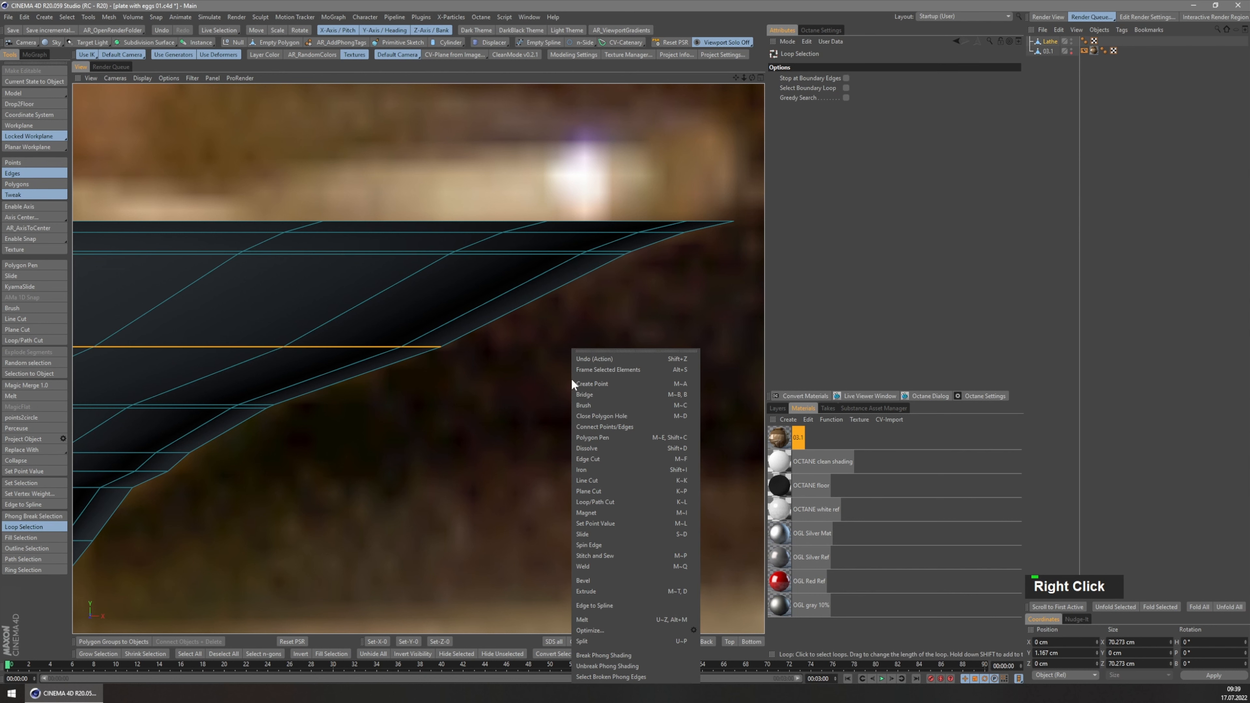
right_click(468, 372)
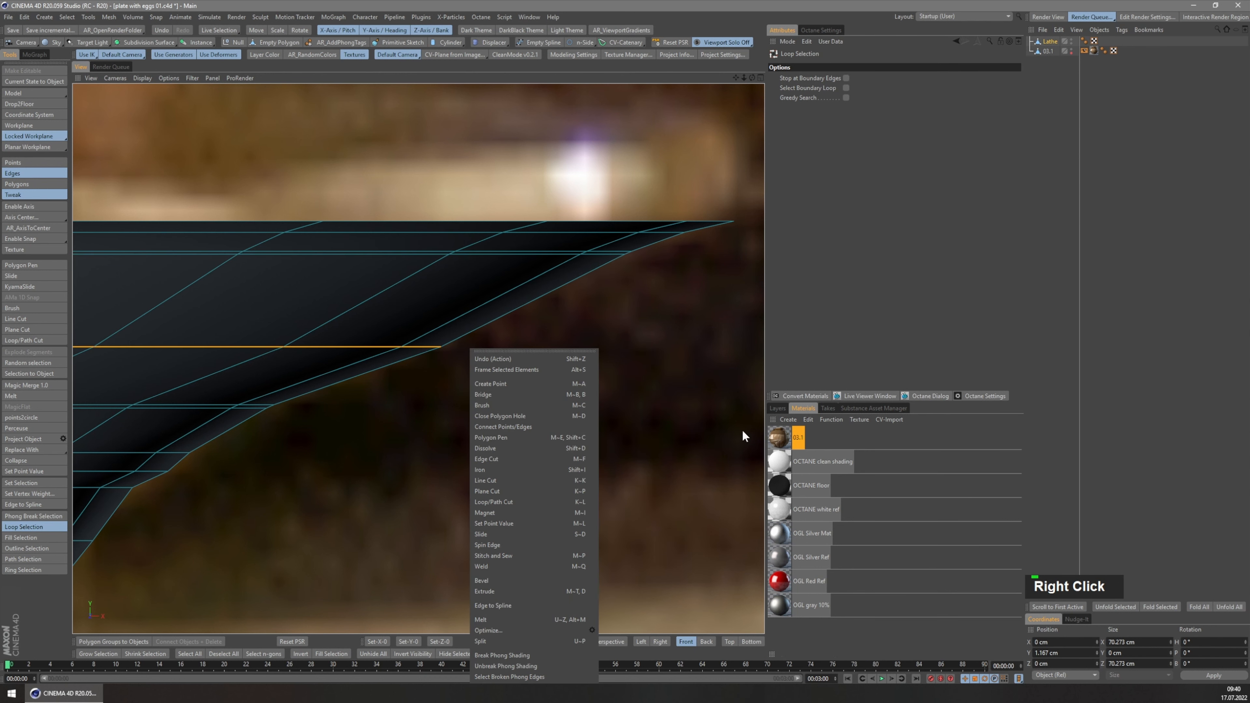
left_click(521, 580)
left_click_drag(521, 432, 635, 432)
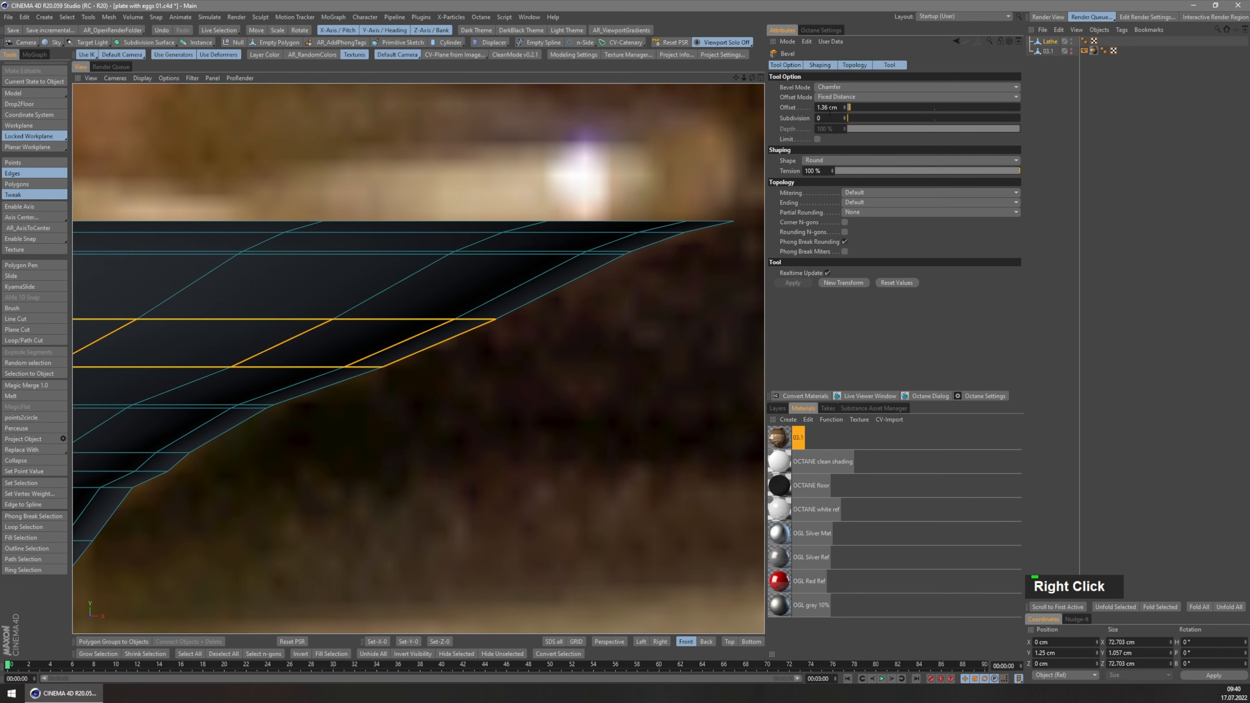
scroll(829, 118, "up", 1)
scroll(594, 335, "down", 2)
scroll(496, 425, "down", 3)
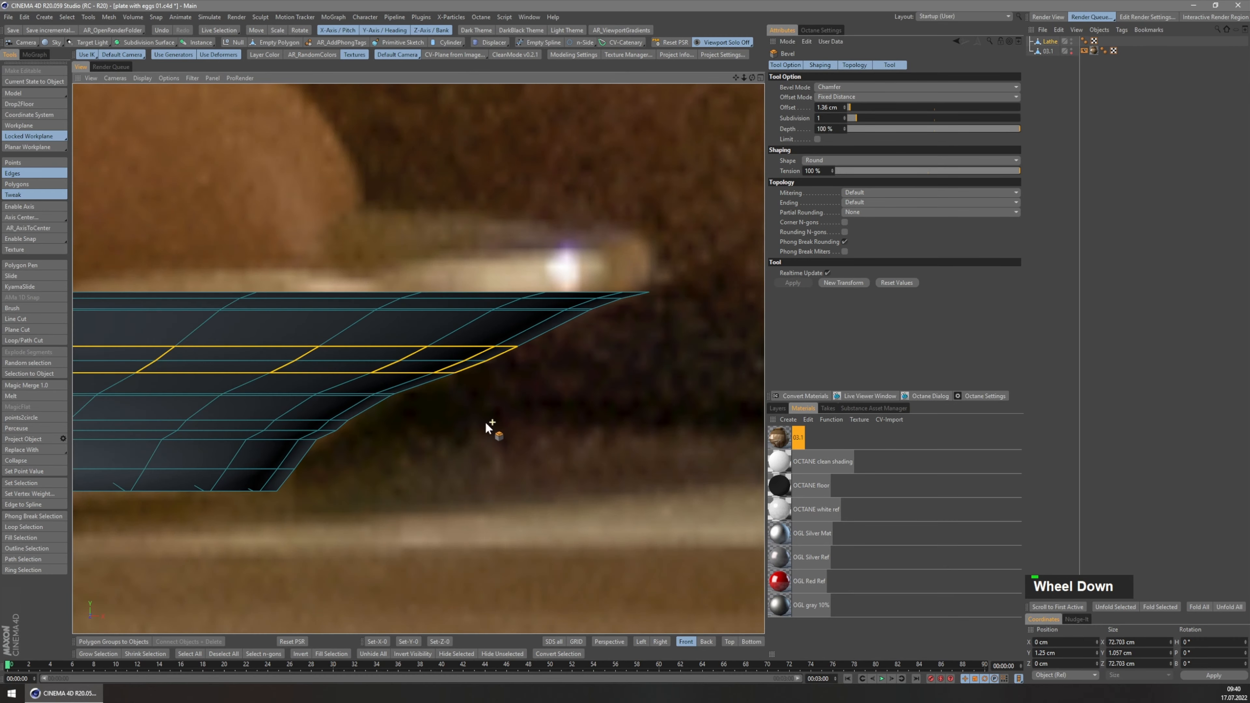
- Place the Lathe mesh under a new Subdivision Surface and reselect the mesh
key("F1")
scroll(490, 351, "down", 2)
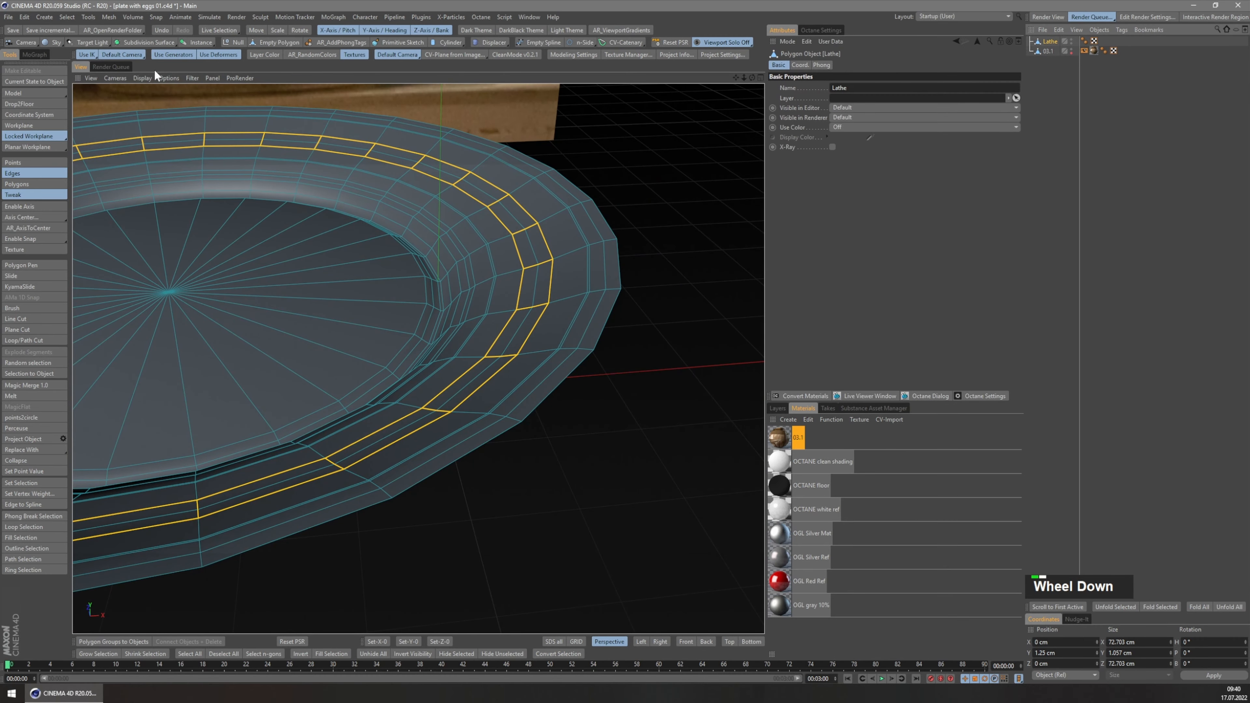
left_click(146, 42, "alt")
left_click(1052, 50)
middle_click_drag(473, 335, 476, 256)
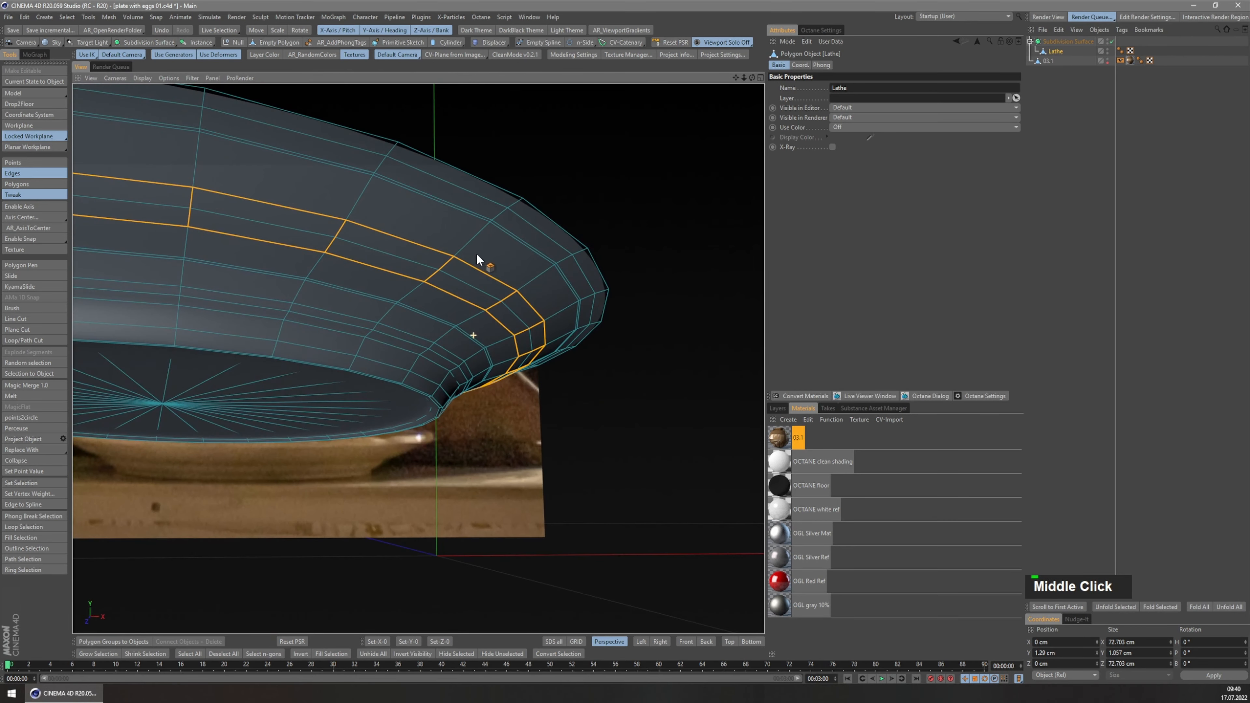
- Switch the viewport display to isoparms so only the plate's control edges are drawn
key("u")
key("l")
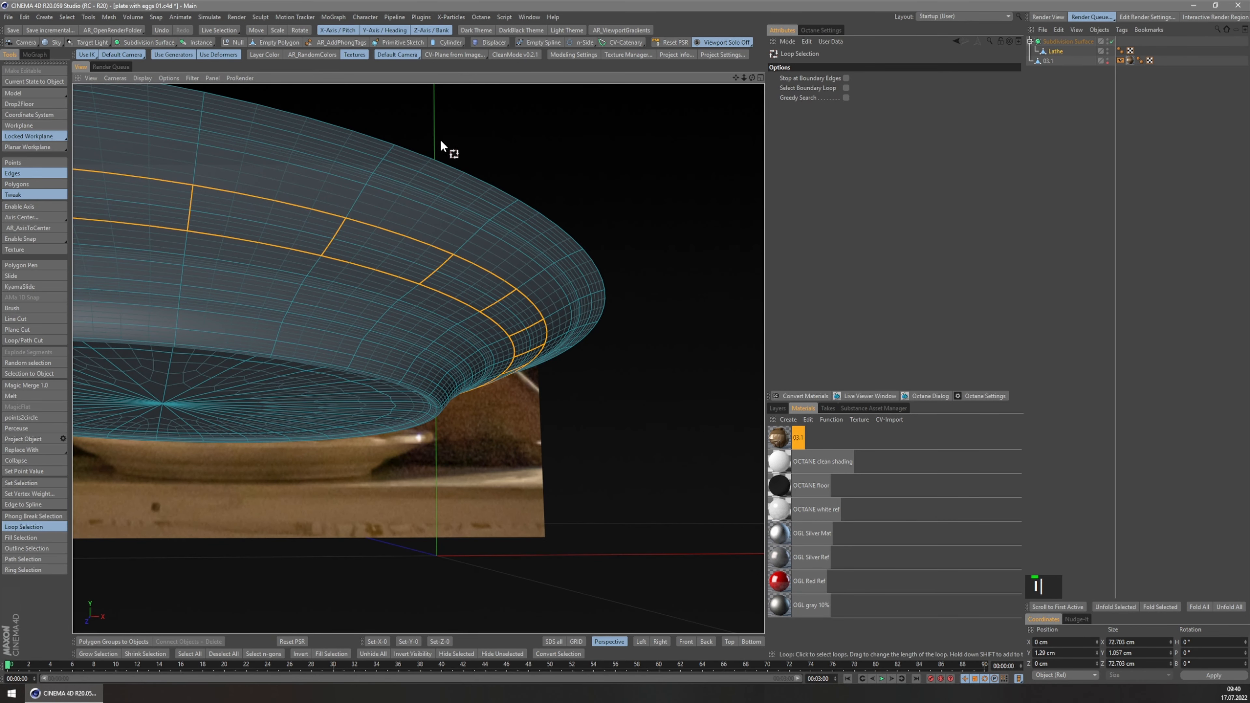
key("n")
key("h")
key("n")
key("i")
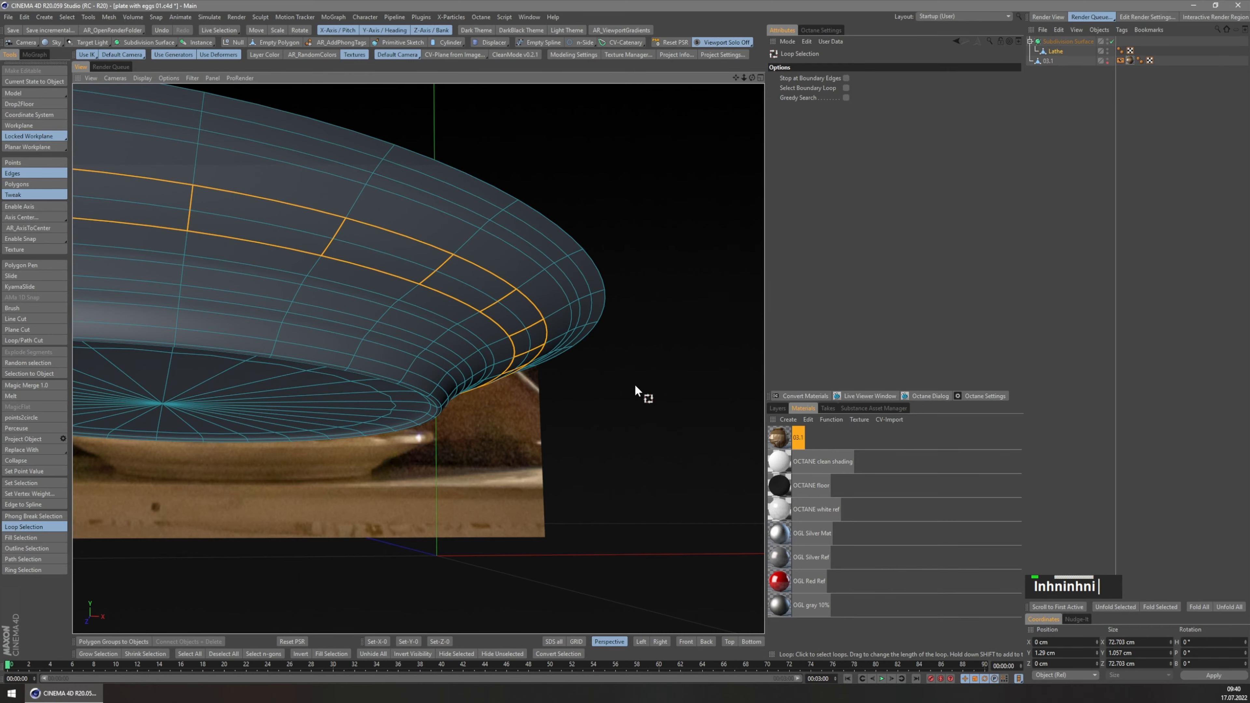
- Bevel the edge loop near the outer edge of the plate's underside with a 0.11 cm offset and 0 subdivisions
middle_click_drag(637, 390, 571, 371)
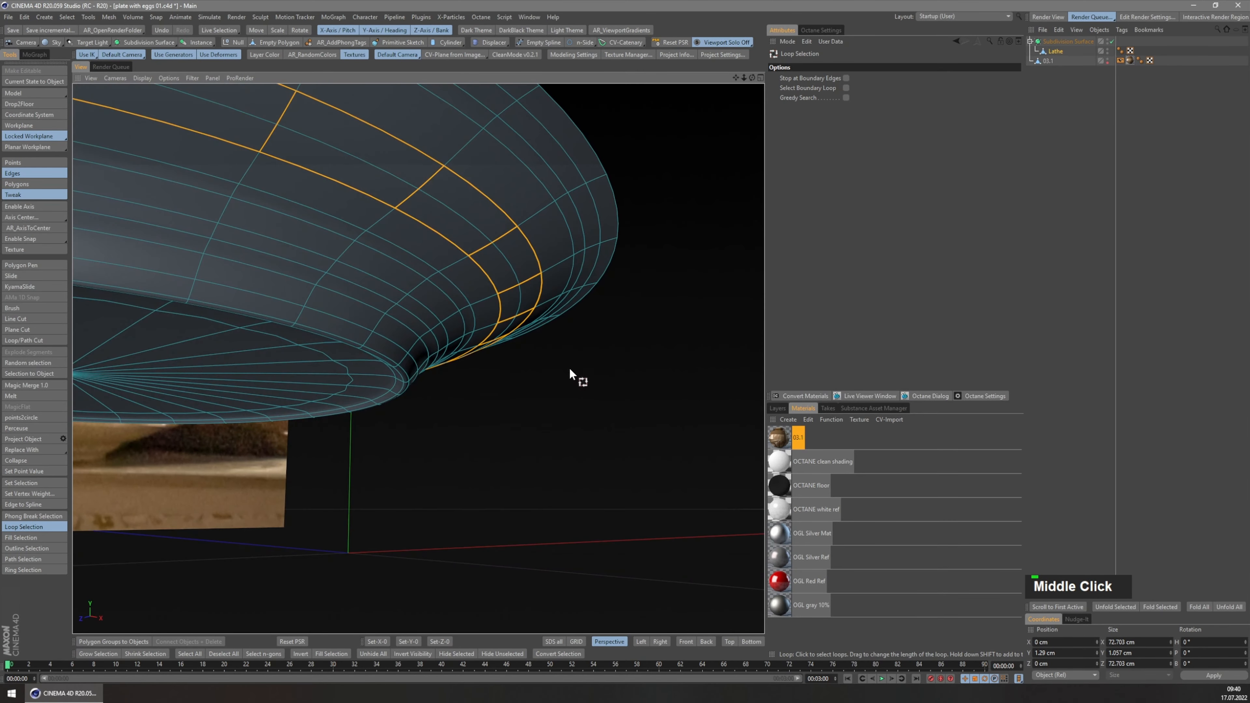
scroll(455, 376, "up", 4)
left_click(455, 377)
right_click(582, 396)
left_click(599, 581)
left_click_drag(600, 492, 639, 492)
left_click(836, 117)
scroll(835, 116, "down", 1)
middle_click(434, 357)
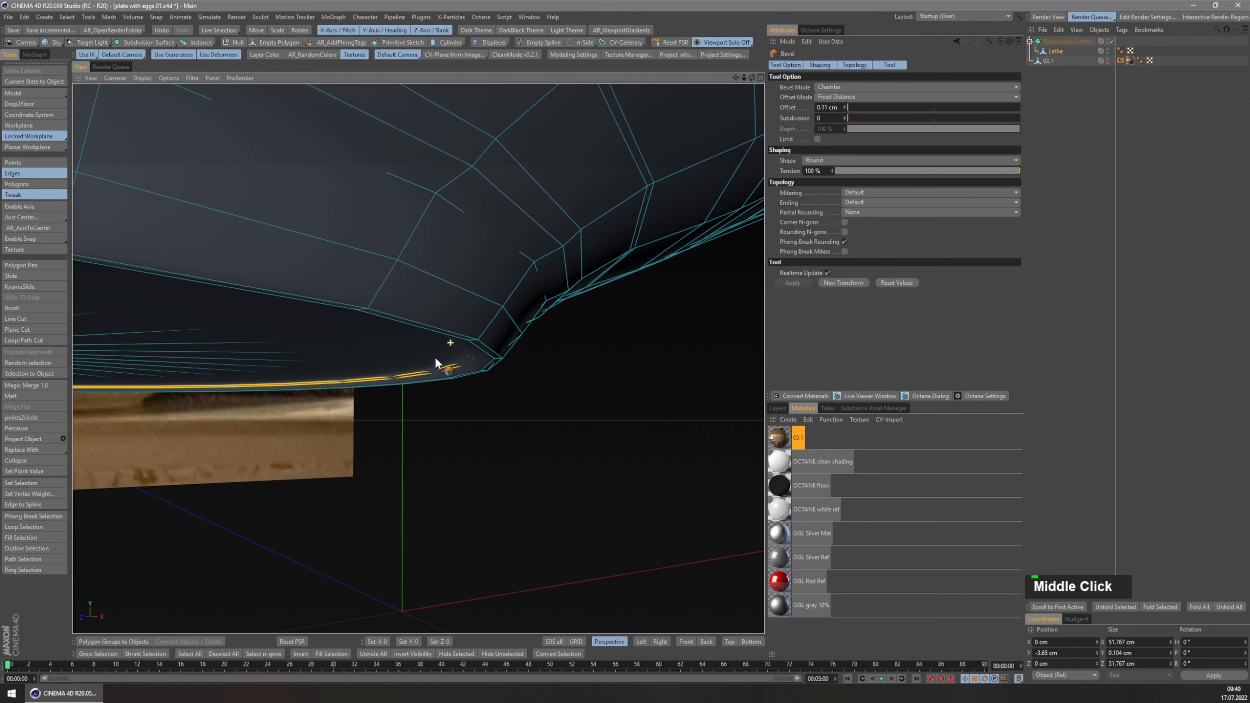
- Raise the beveled edge loops on the underside to a Y position of -3.338 cm
scroll(272, 491, "up", 5)
key("F1")
middle_click_drag(462, 433, 463, 354, "alt")
scroll(473, 370, "down", 1)
key("F4")
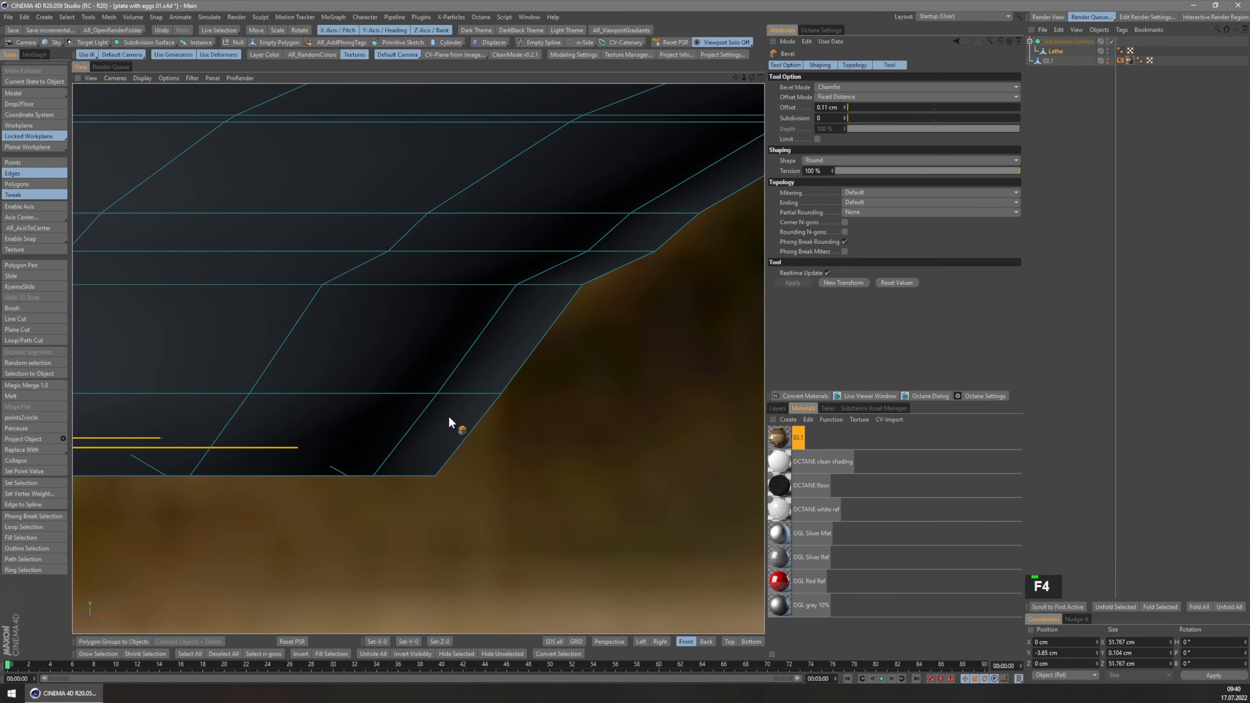
scroll(406, 443, "down", 3)
key("e")
scroll(364, 347, "down", 3)
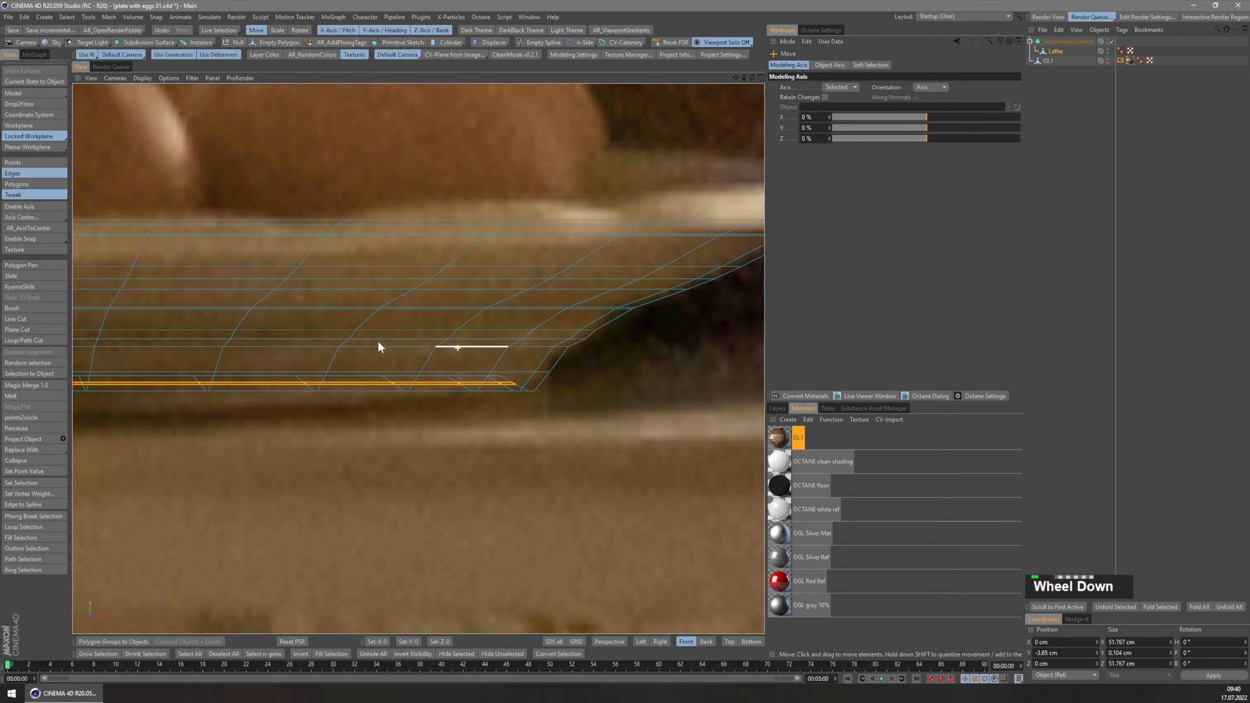
scroll(162, 318, "down", 2)
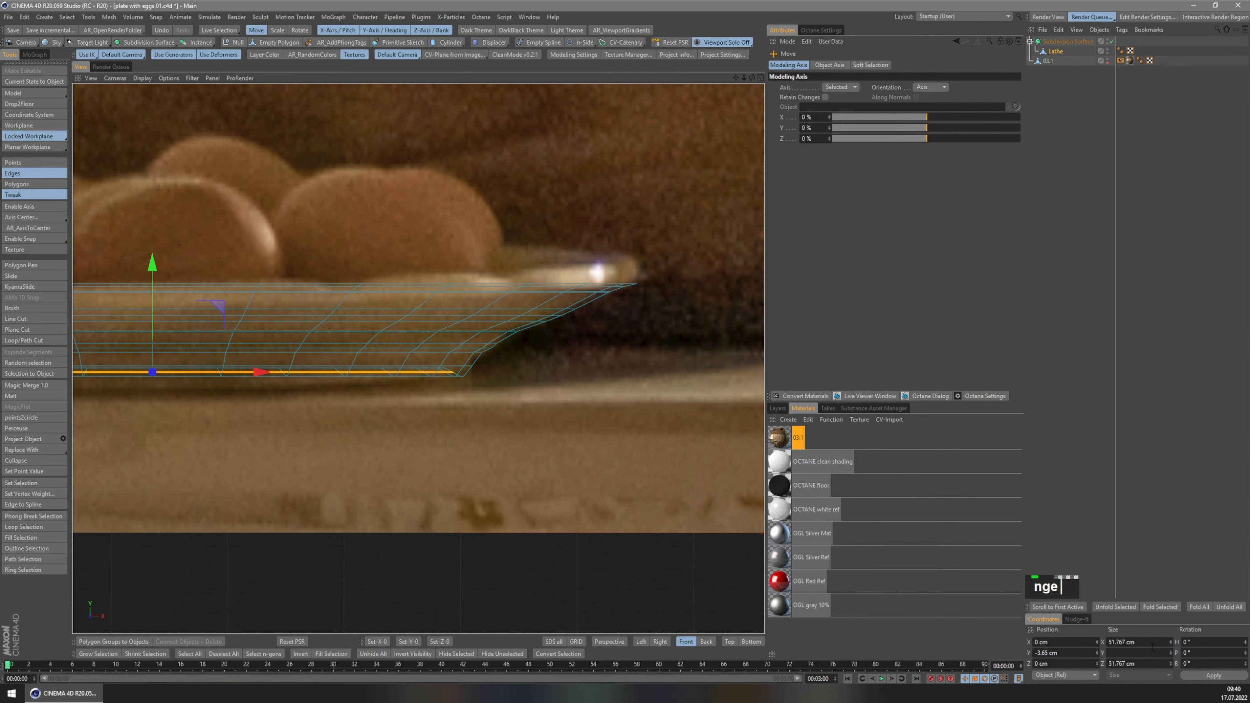
scroll(438, 363, "up", 3)
scroll(173, 326, "down", 3)
scroll(212, 307, "up", 2)
scroll(211, 301, "down", 2)
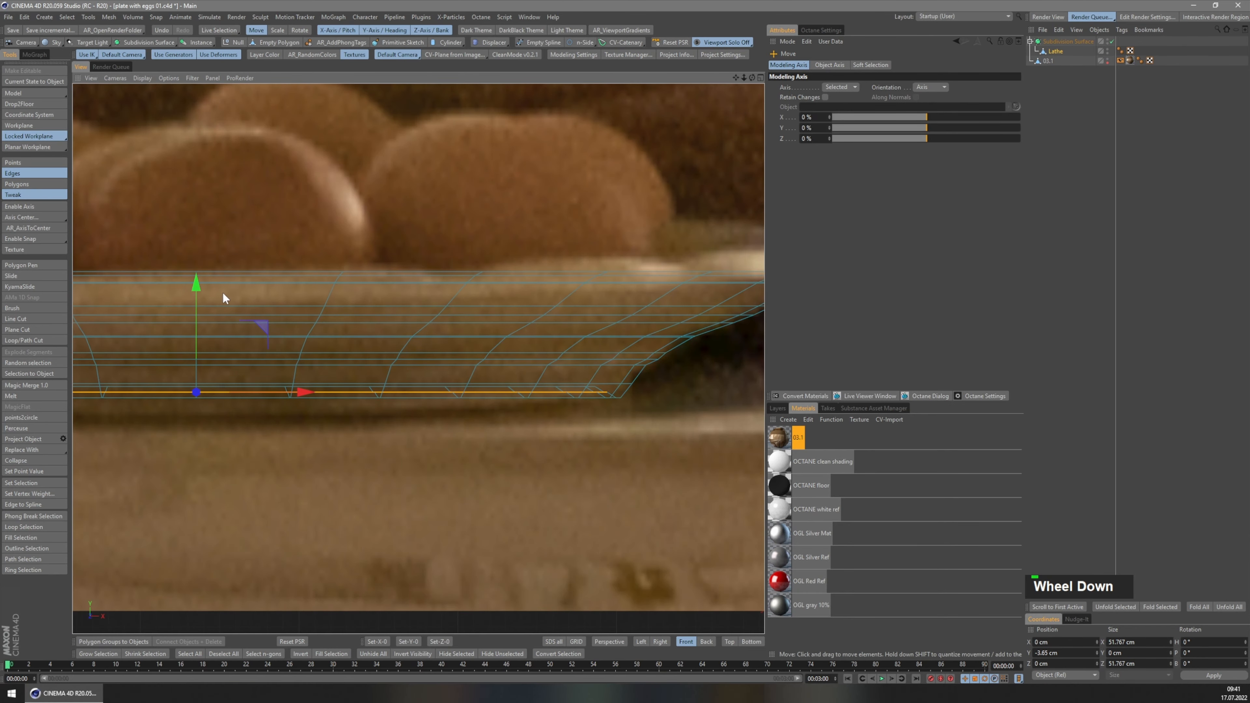
left_click_drag(199, 287, 199, 278)
middle_click(199, 278)
- Select the edge loop around the plate's foot and compare its profile with subdivision smoothing on and off
key("F1")
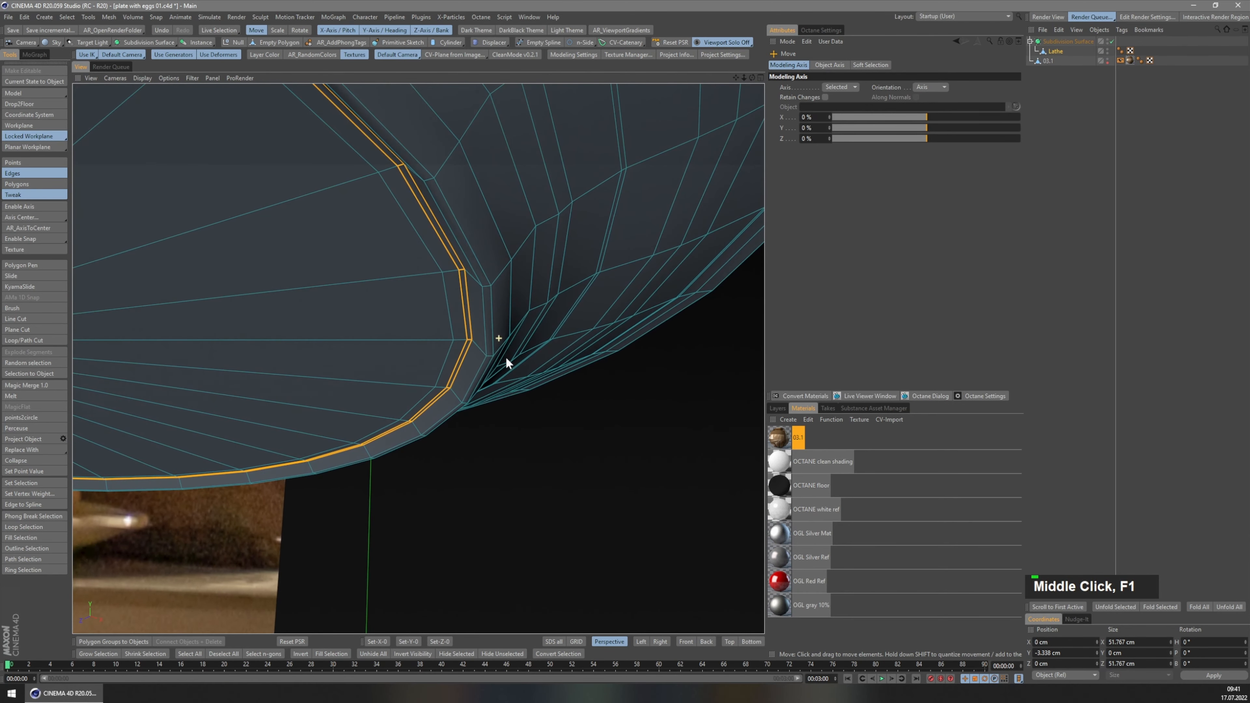
double_click(489, 345)
key("F4")
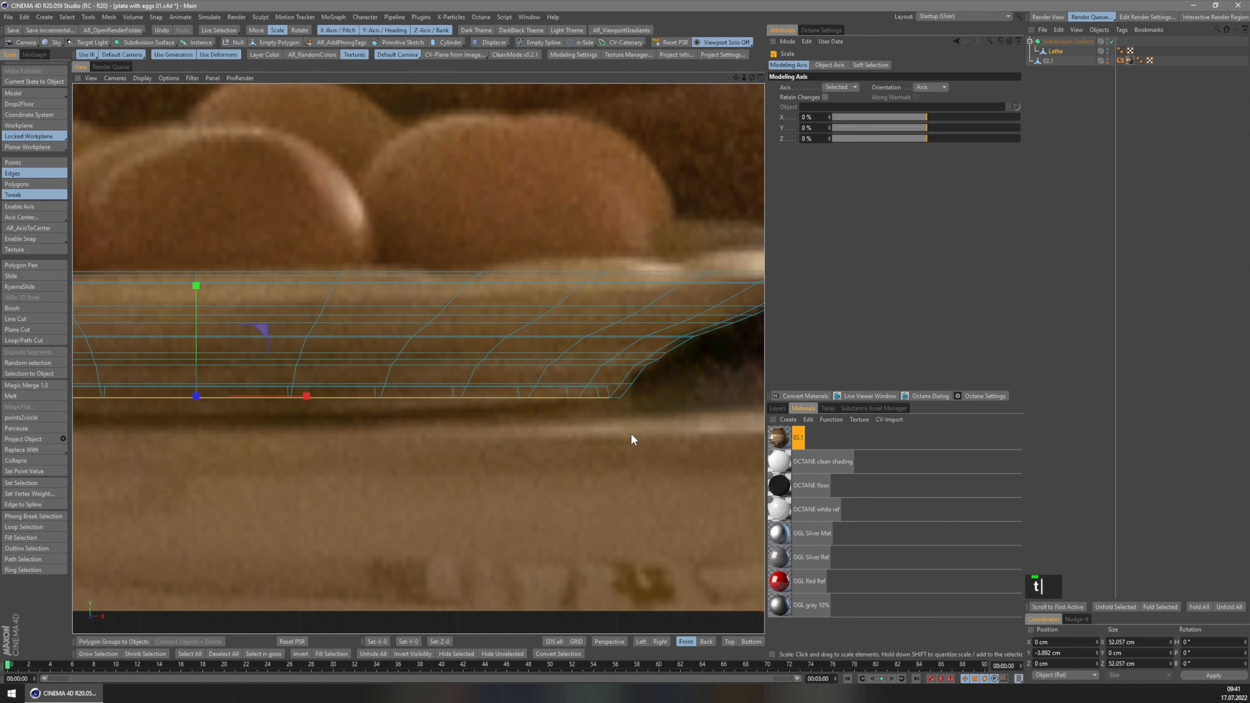
left_click(1078, 109)
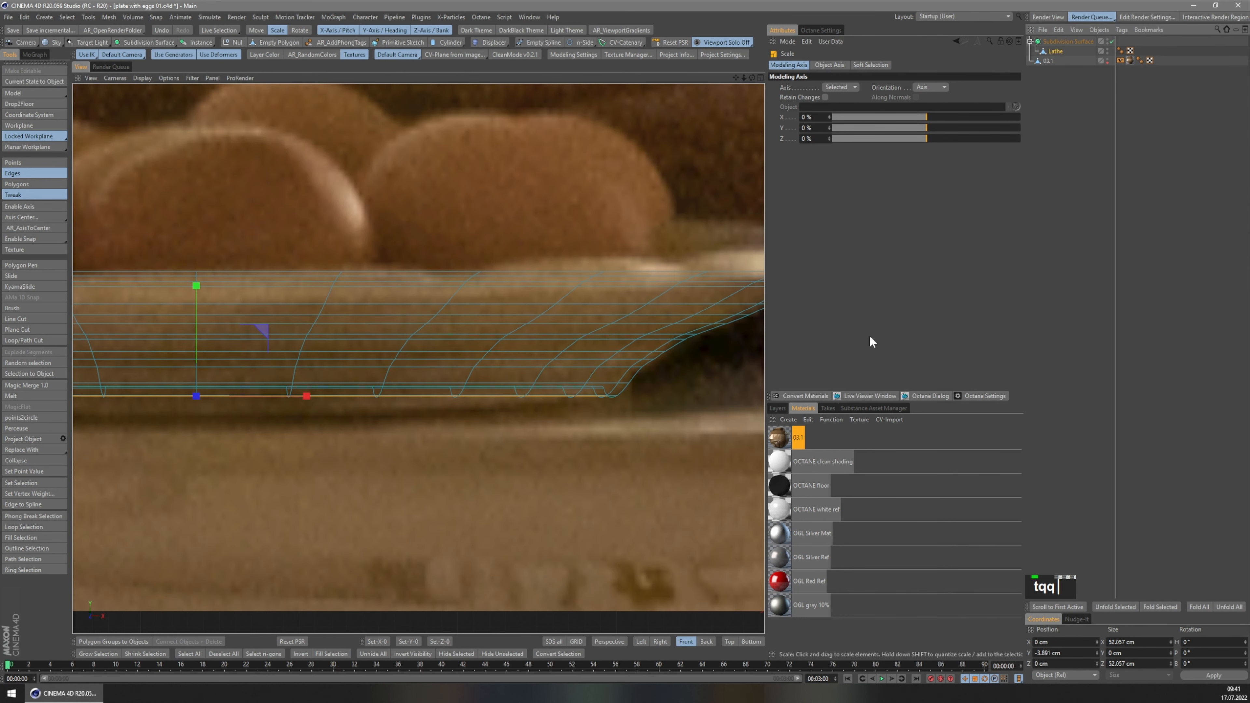
middle_click(544, 355)
- Select the narrow polygon loop around the foot's outer edge and apply Extrude Inner with an offset of -0.07 cm
key("F1")
left_click(1050, 51)
scroll(550, 271, "up", 1)
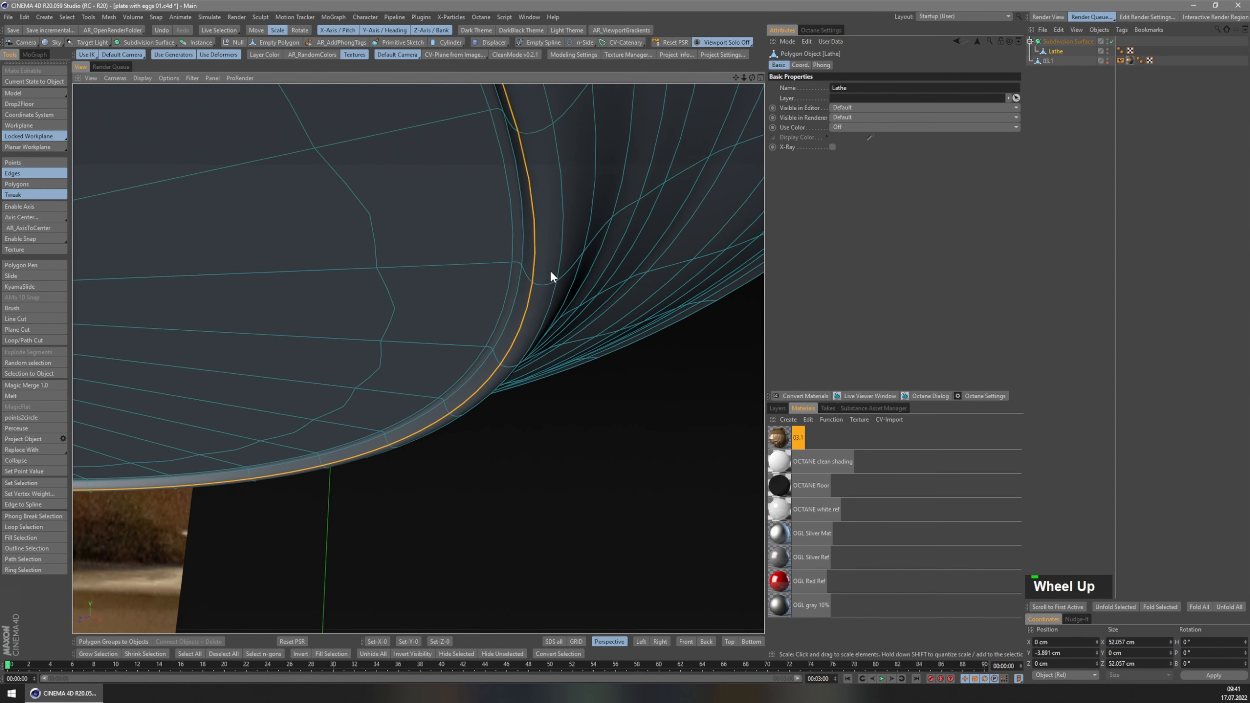
middle_click_drag(550, 270, 561, 264)
double_click(560, 265)
key("p")
key("l")
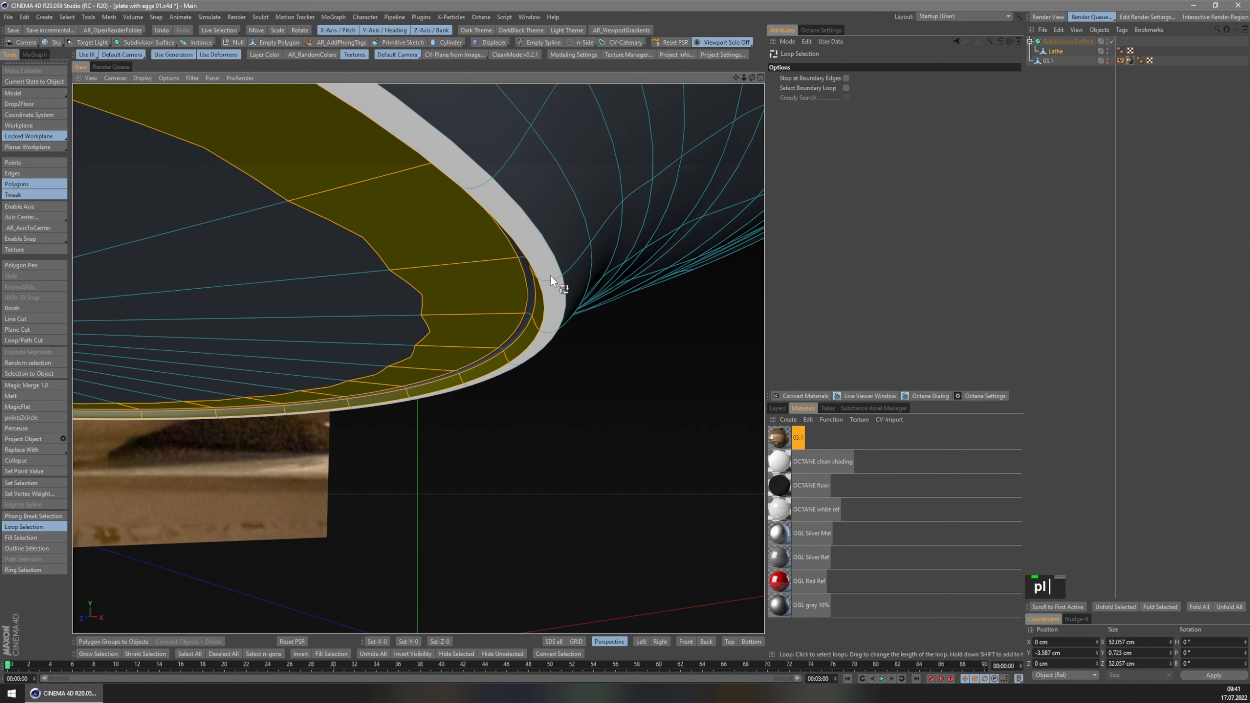
left_click(550, 275)
key("i")
key("Return")
key("0")
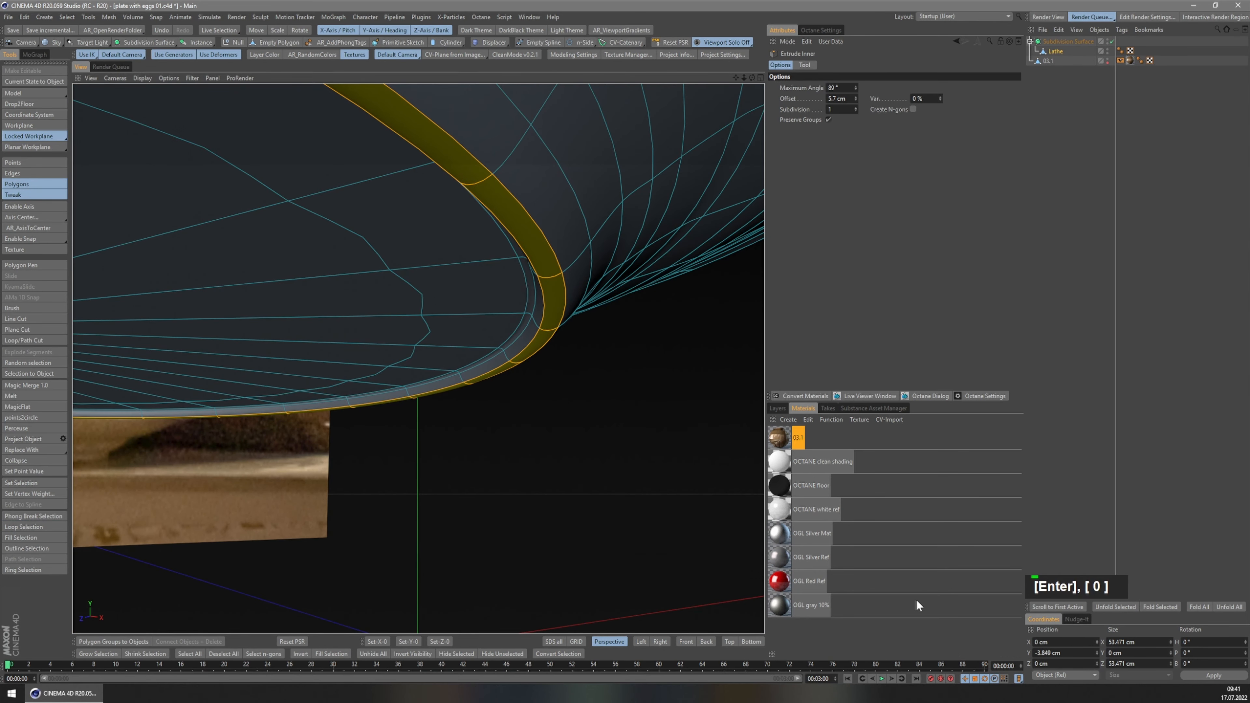
key("i")
mouse_move(598, 372)
left_mouse_down()
mouse_move(615, 372)
mouse_move(570, 372)
mouse_move(595, 371)
left_mouse_up()
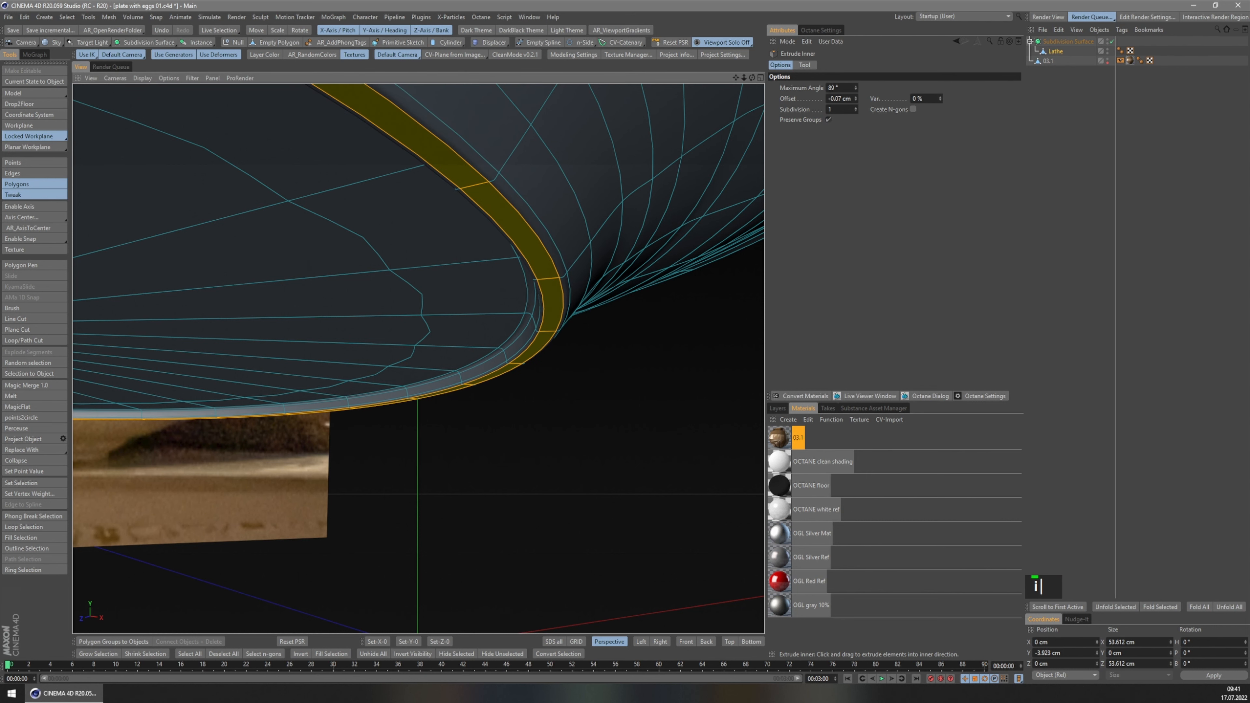
- Undo the last inner extrusion and inset the foot's polygon loop by 0.04 cm instead
middle_click_drag(620, 356, 594, 355, "alt")
key("q")
scroll(595, 356, "up", 4)
key("ctrl+z")
key("q")
middle_click_drag(594, 307, 650, 290)
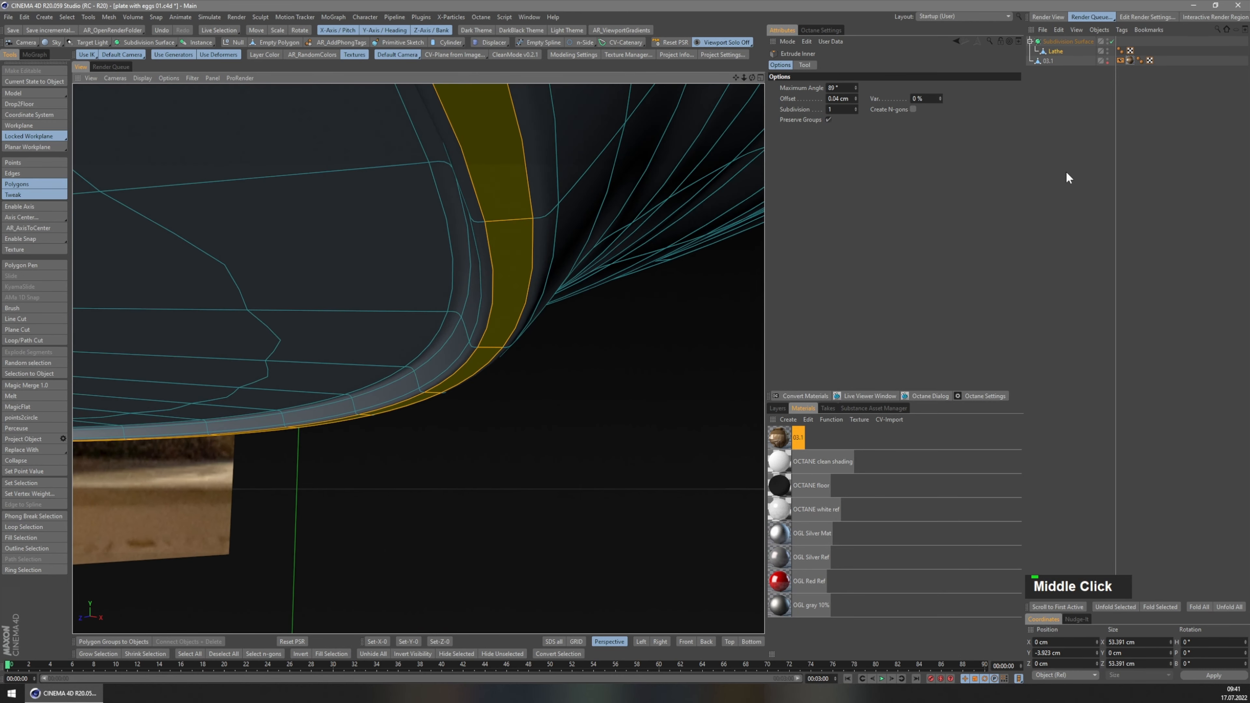
- Examine the shape of the plate's foot and upper surface from several angles
left_click(1066, 179)
scroll(471, 288, "down", 3)
middle_click_drag(480, 284, 487, 325)
scroll(491, 247, "down", 3)
middle_click_drag(491, 247, 547, 340)
scroll(438, 271, "down", 3)
scroll(524, 357, "up", 5)
- Extrude all polygons of the Lathe mesh by -1.8 cm with Create Caps enabled to give the plate thickness
left_click(1055, 51)
scroll(574, 295, "up", 3)
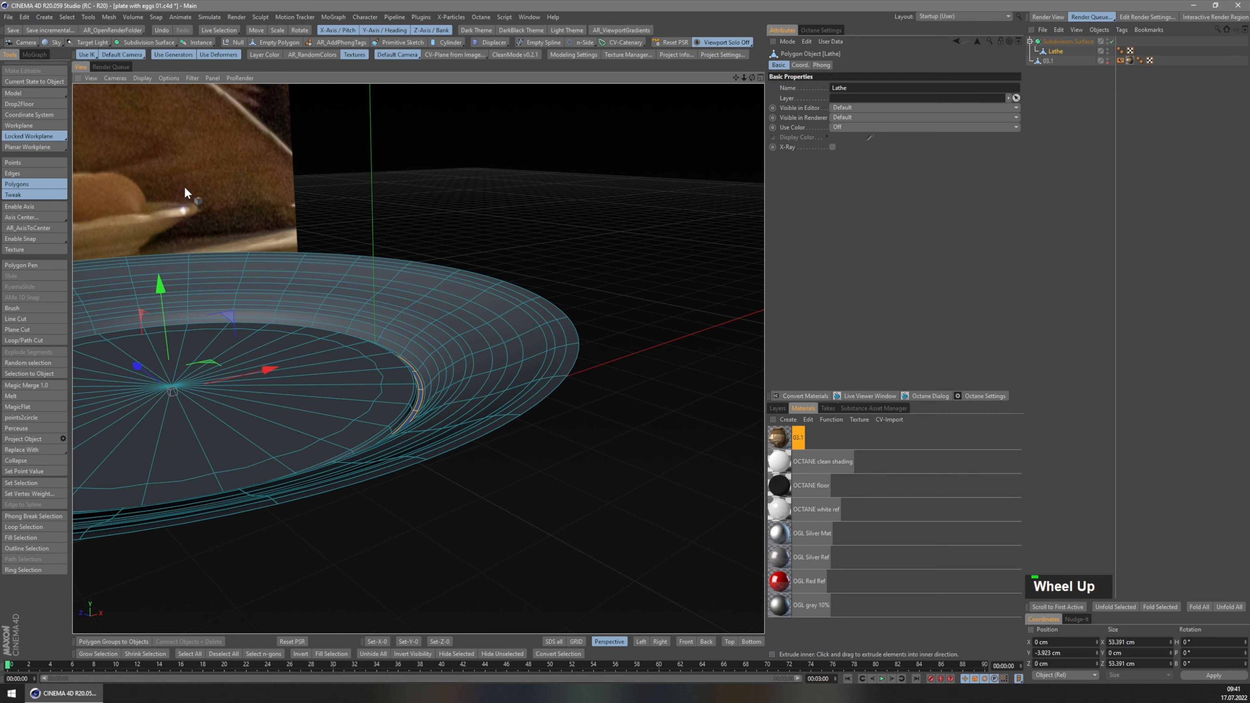
key("ctrl+a")
key("d")
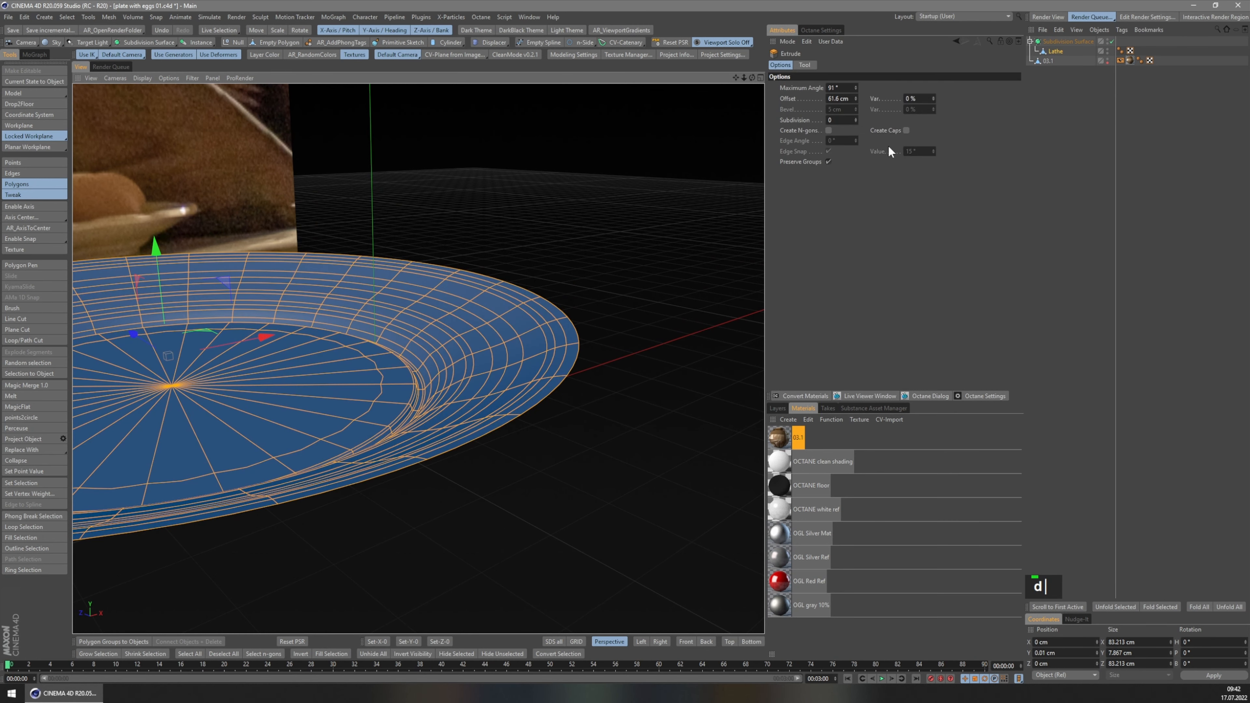
left_click(906, 130)
middle_click_drag(566, 364, 490, 418)
key("F4")
scroll(667, 302, "up", 3)
key("F1")
scroll(443, 291, "down", 4)
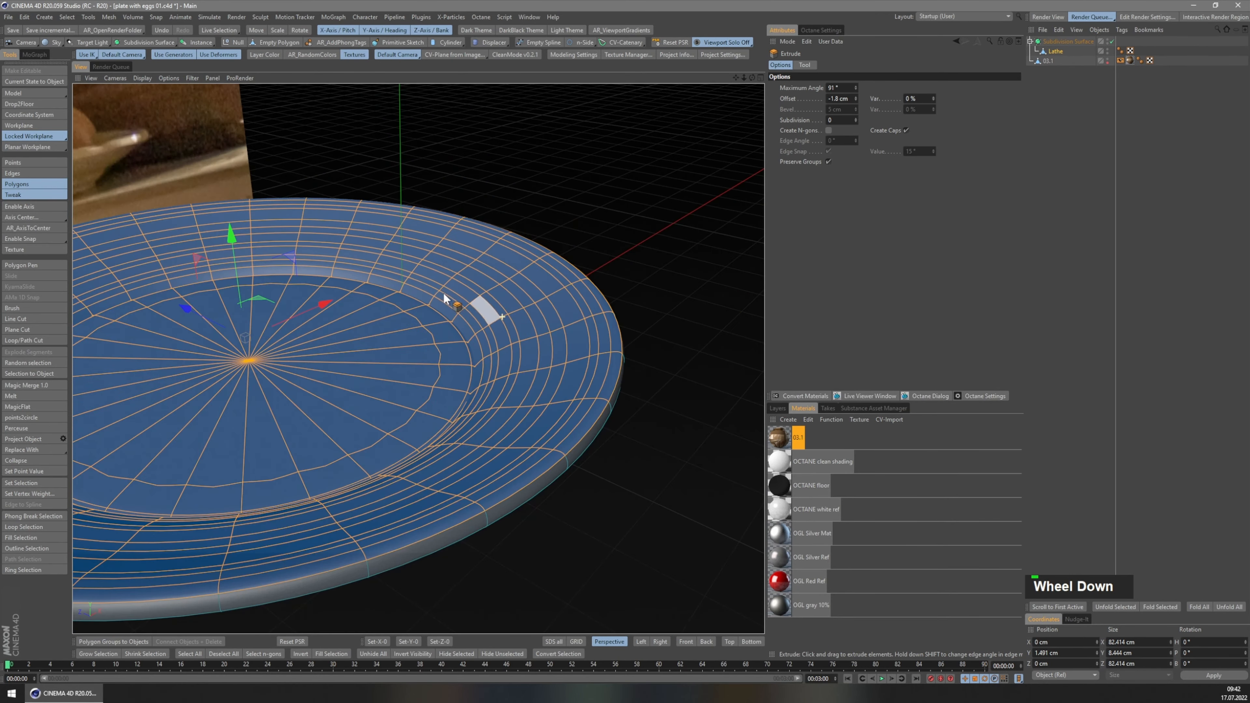
- Select all of the plate's polygons, align their normals and reverse them
key("ctrl+a")
left_click_drag(482, 333, 535, 296, "alt")
right_click(535, 295)
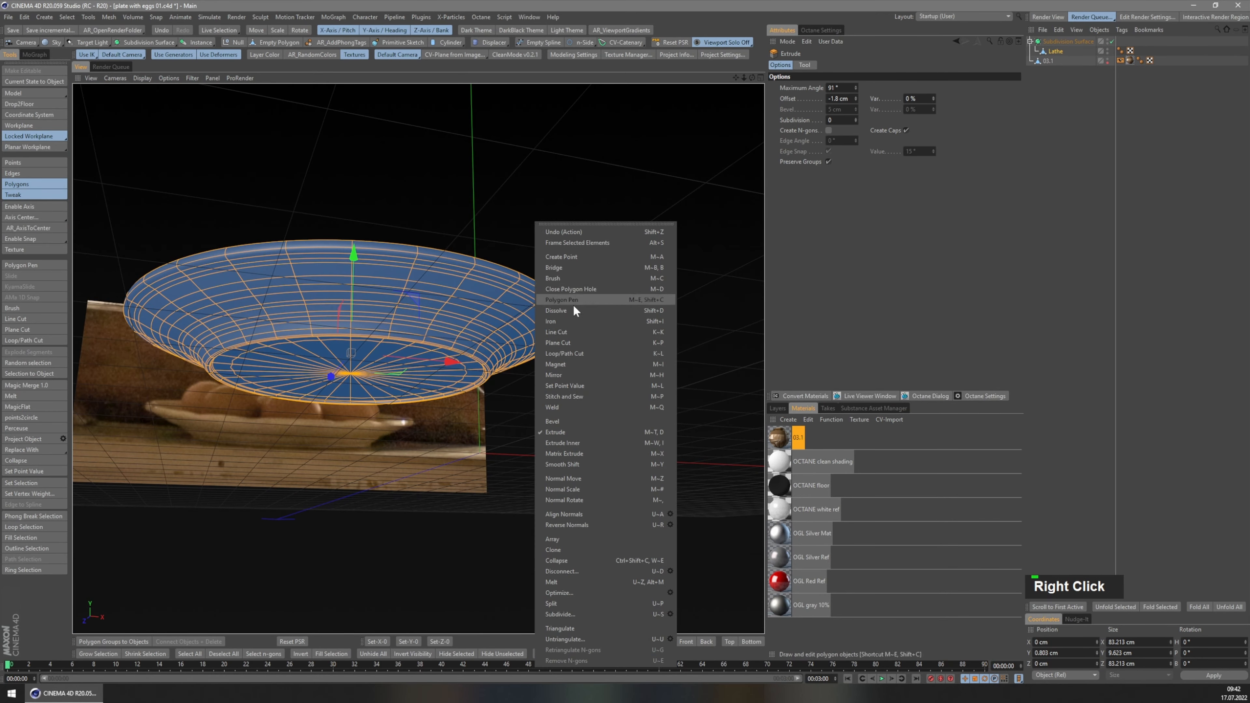
left_click(579, 516)
right_click(590, 522)
left_click(638, 541)
- Fill-select the plate's upper surface and move it along its normals by -0.745 cm
scroll(555, 389, "up", 3)
left_click_drag(566, 320, 552, 375, "alt")
middle_click_drag(552, 374, 548, 424, "alt")
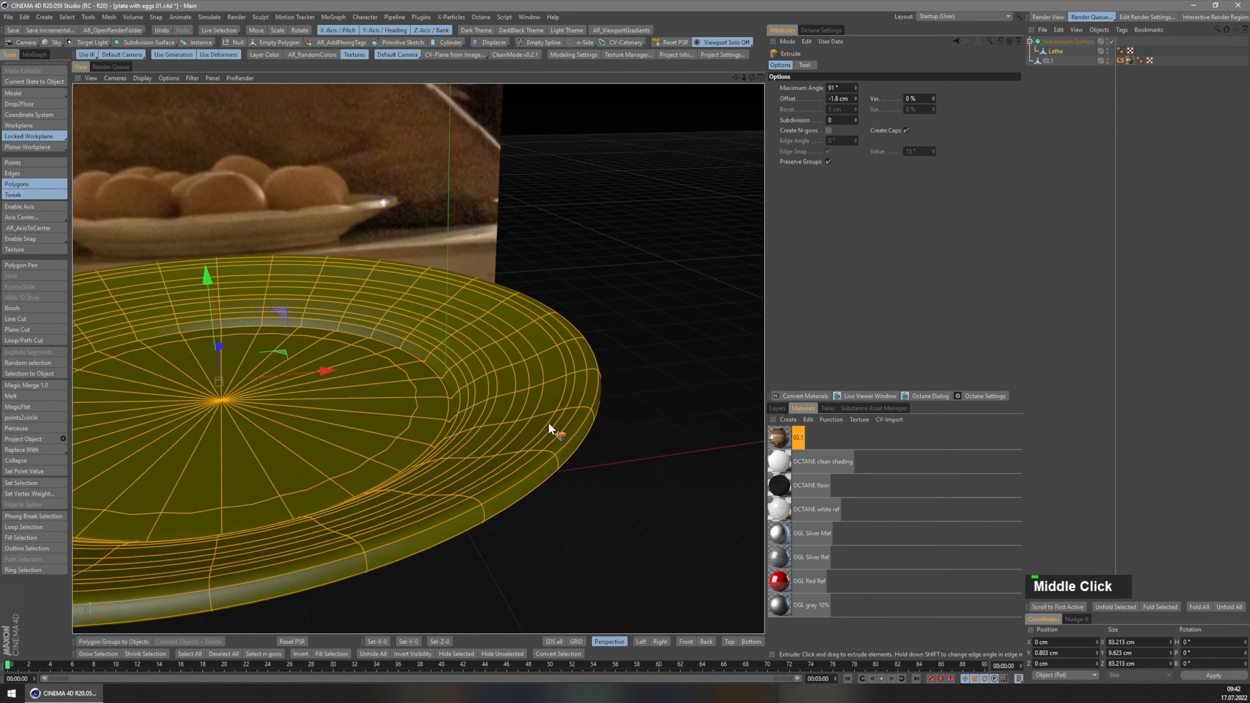
scroll(475, 414, "up", 3)
left_click_drag(419, 413, 513, 404, "alt")
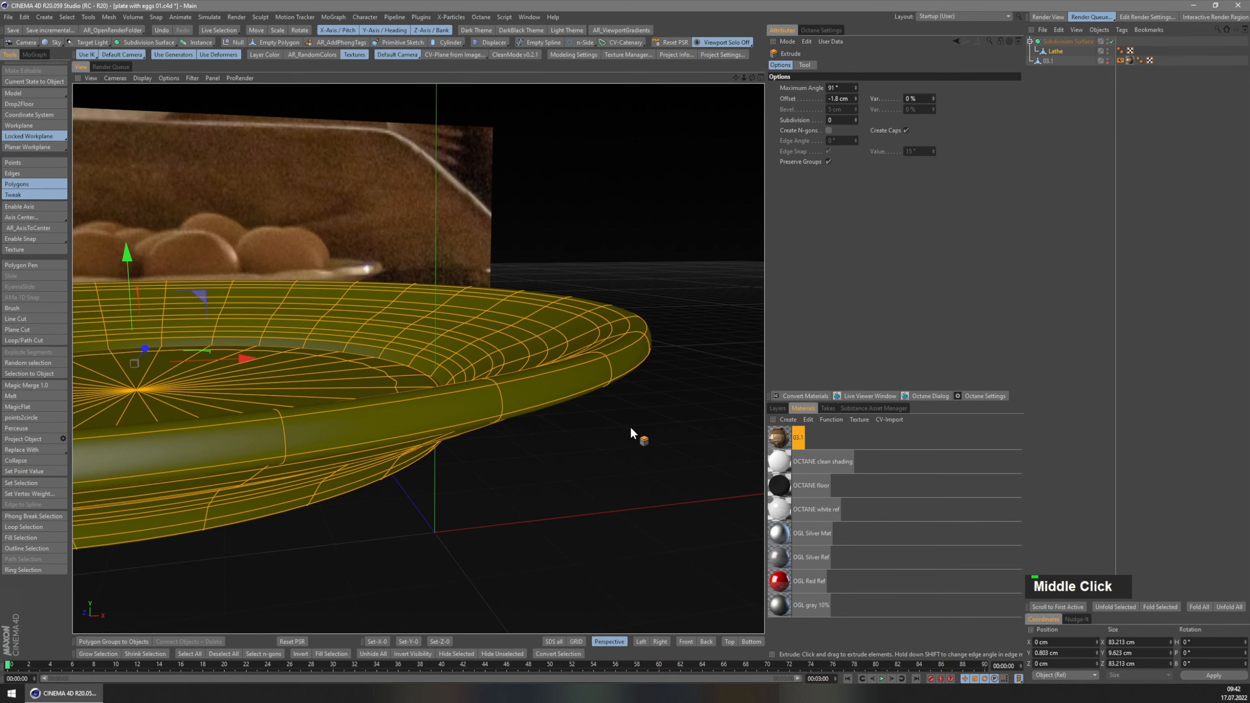
key("u")
key("f")
left_click(590, 357)
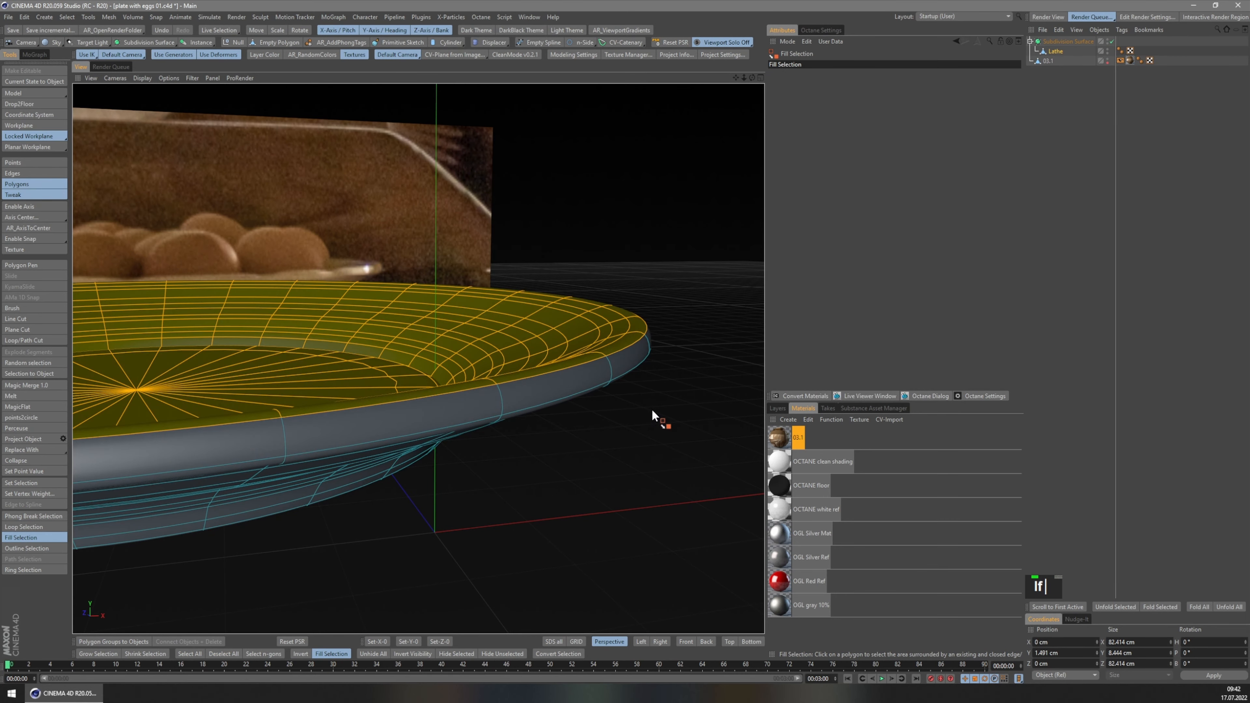
key("m")
key("z")
left_click_drag(684, 418, 654, 421)
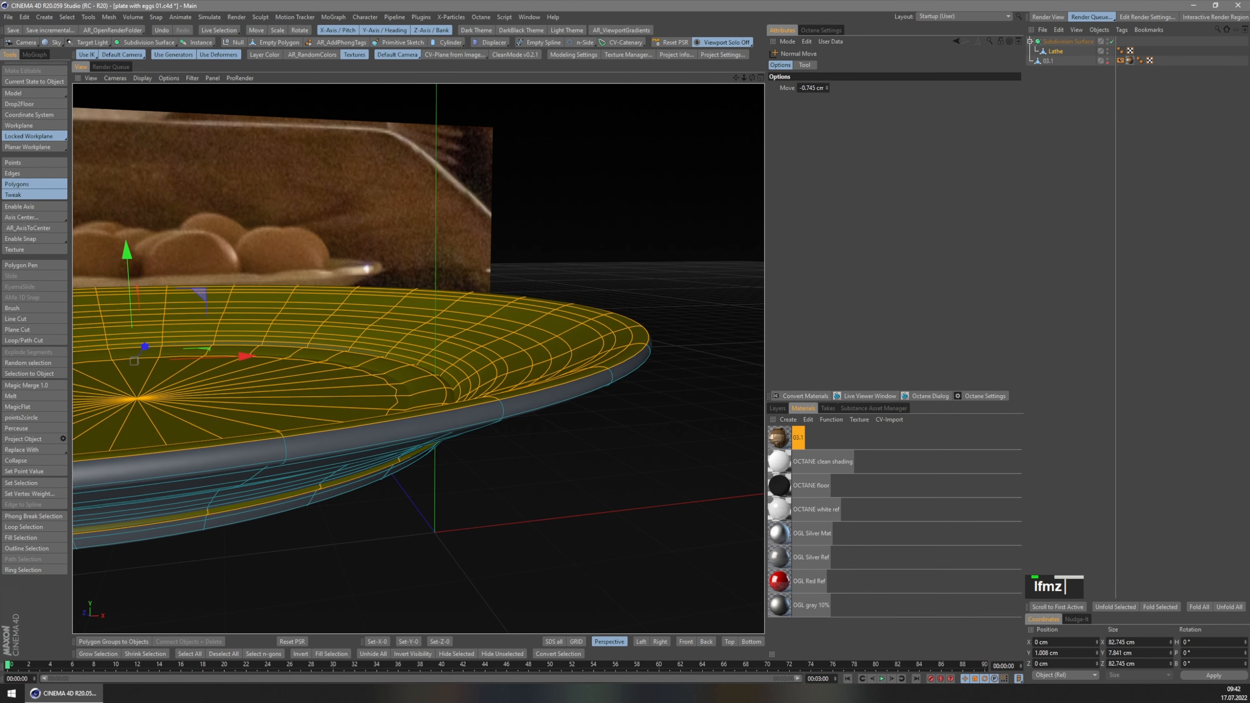
- Melt the polygons of the plate's flat inner centre into a single n-gon
middle_click_drag(556, 404, 485, 398)
scroll(486, 398, "down", 1)
key("v")
mouse_move(283, 346)
left_mouse_down()
mouse_move(278, 330)
mouse_move(302, 348)
left_mouse_up()
left_click_drag(261, 233, 264, 227)
key("d")
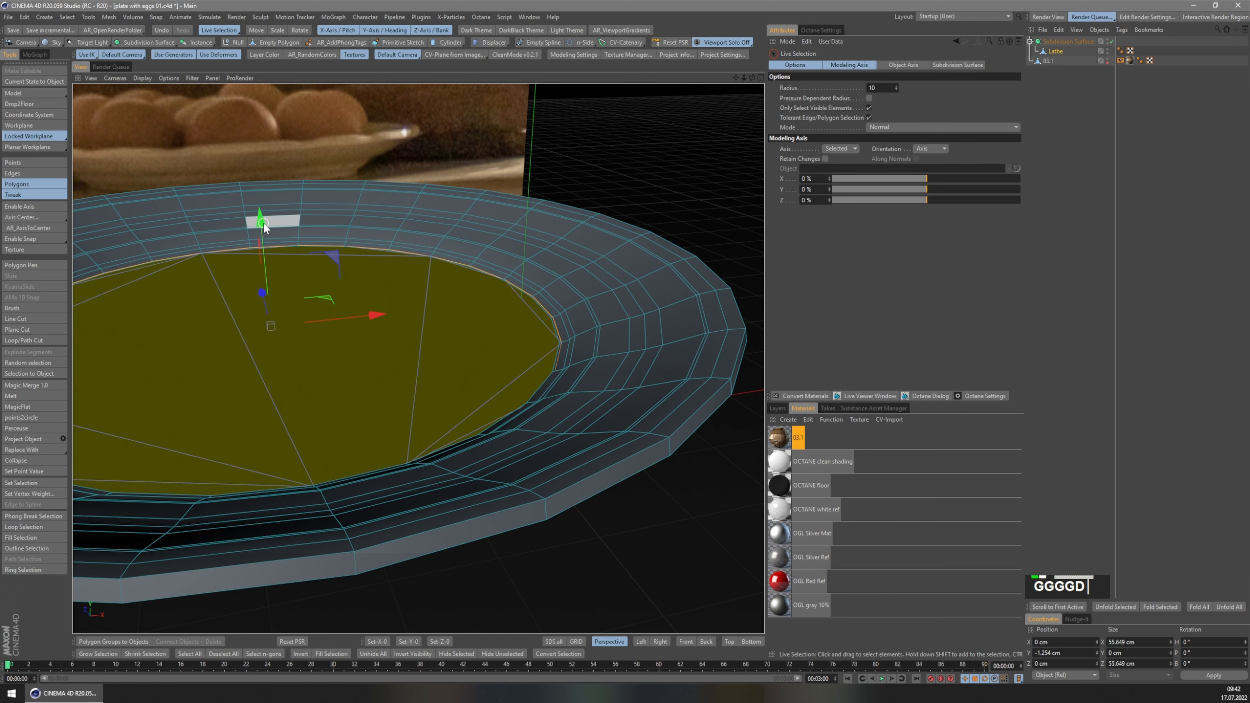
- Lower the centre n-gon to about -2.66 cm on Y and scale it down to about 50.75 cm across
key("F4")
scroll(467, 374, "down", 2)
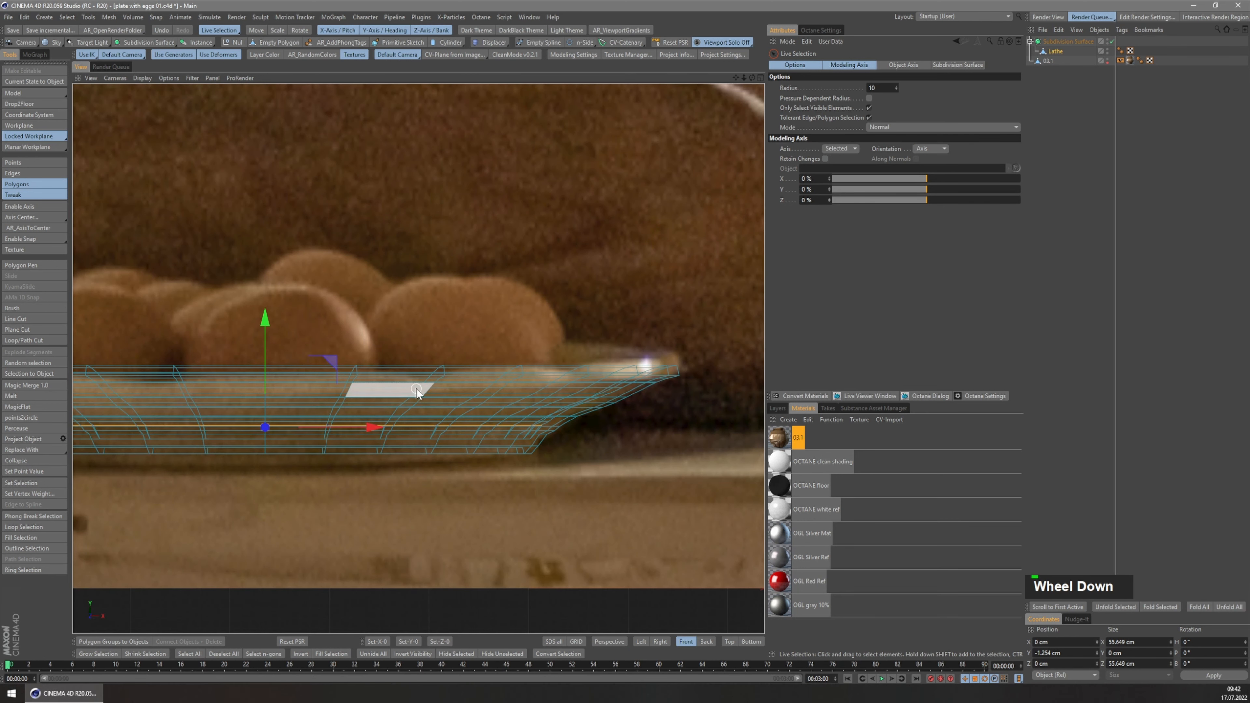
scroll(393, 423, "up", 2)
key("e")
left_click_drag(222, 326, 222, 345)
key("F1")
key("t")
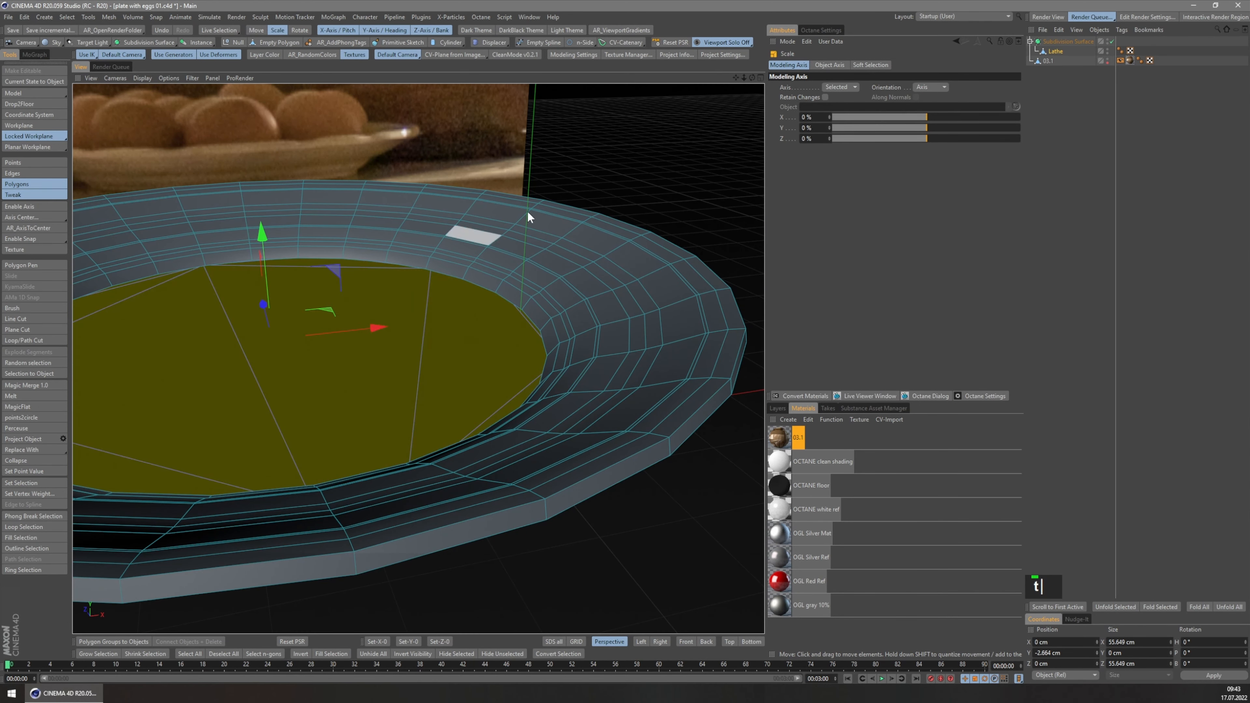
left_click_drag(529, 209, 512, 219)
key("s")
key("s")
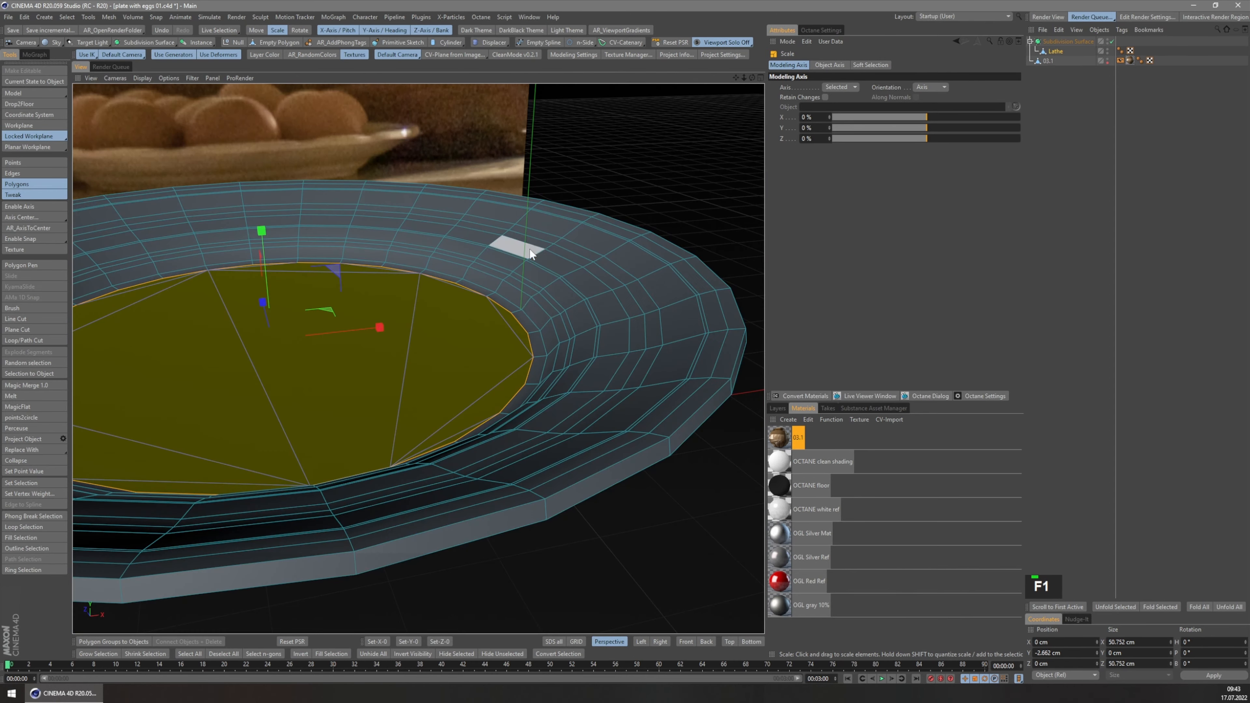
key("s")
key("s")
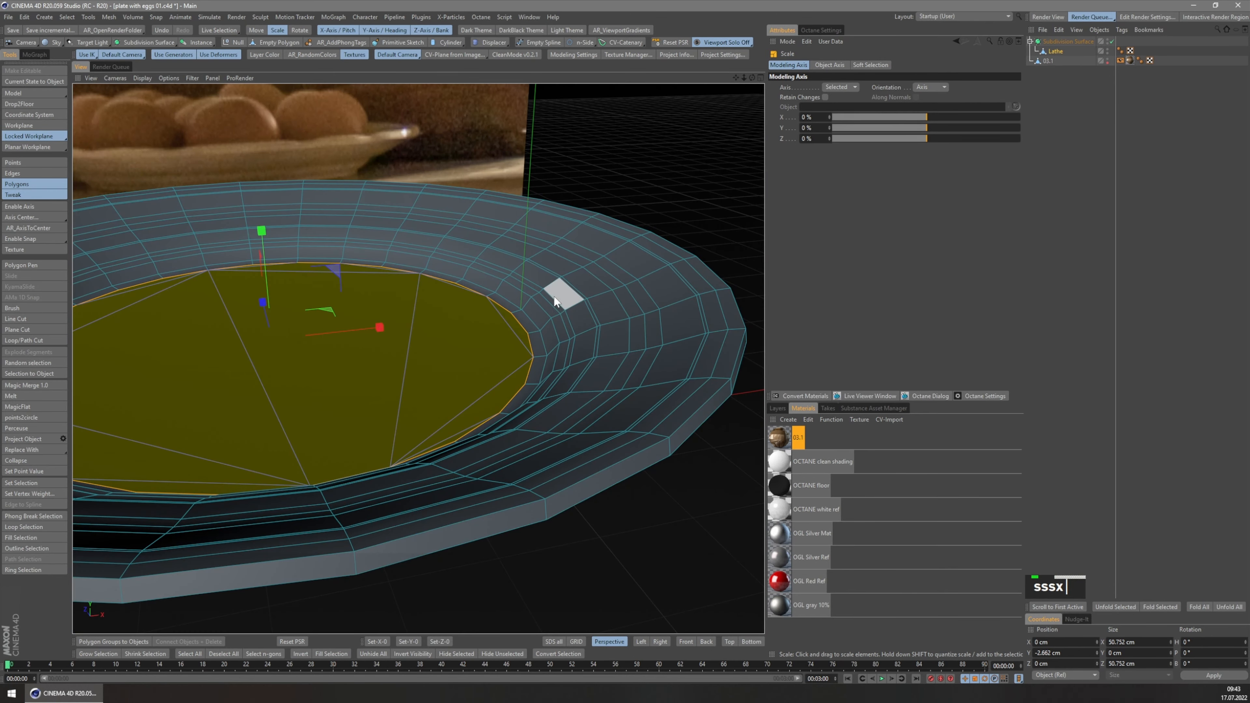
- Inner-extrude the centre n-gon by 0.25 cm and compare the plate with and without subdivision
middle_click(528, 312)
left_click_drag(519, 312, 511, 363, "alt")
key("i")
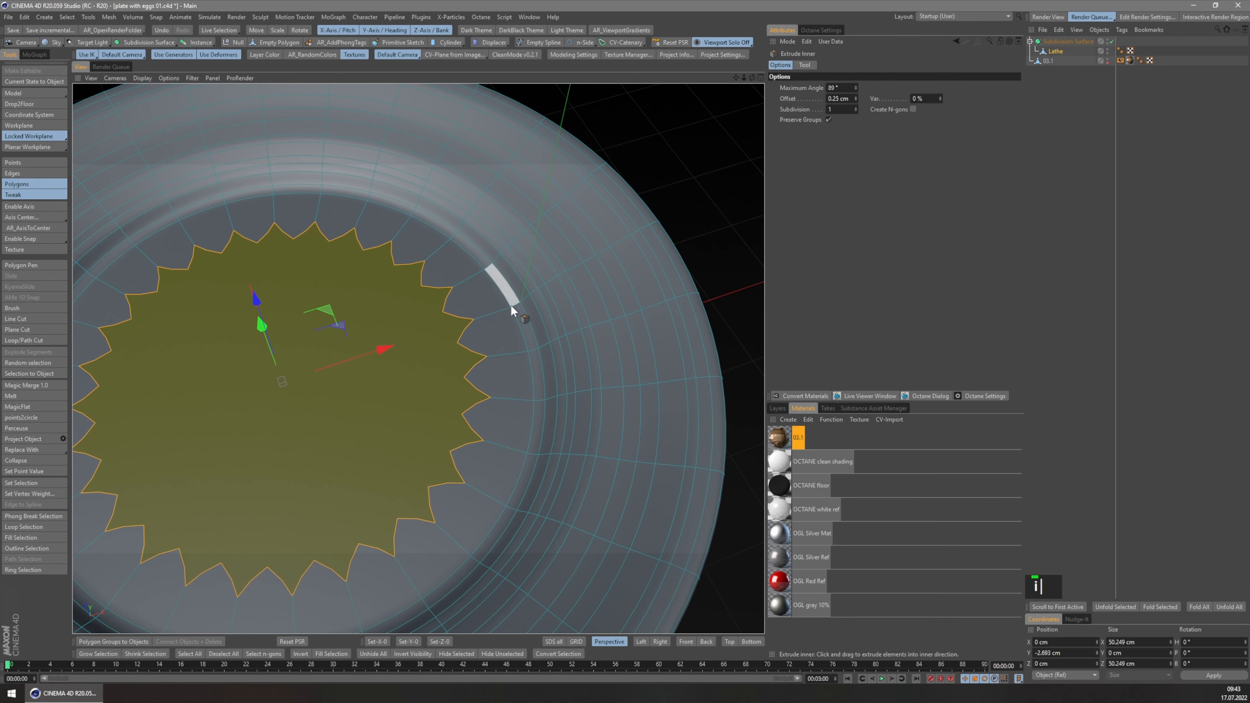
key("q")
key("q")
middle_click_drag(485, 371, 547, 335)
scroll(595, 312, "down", 3)
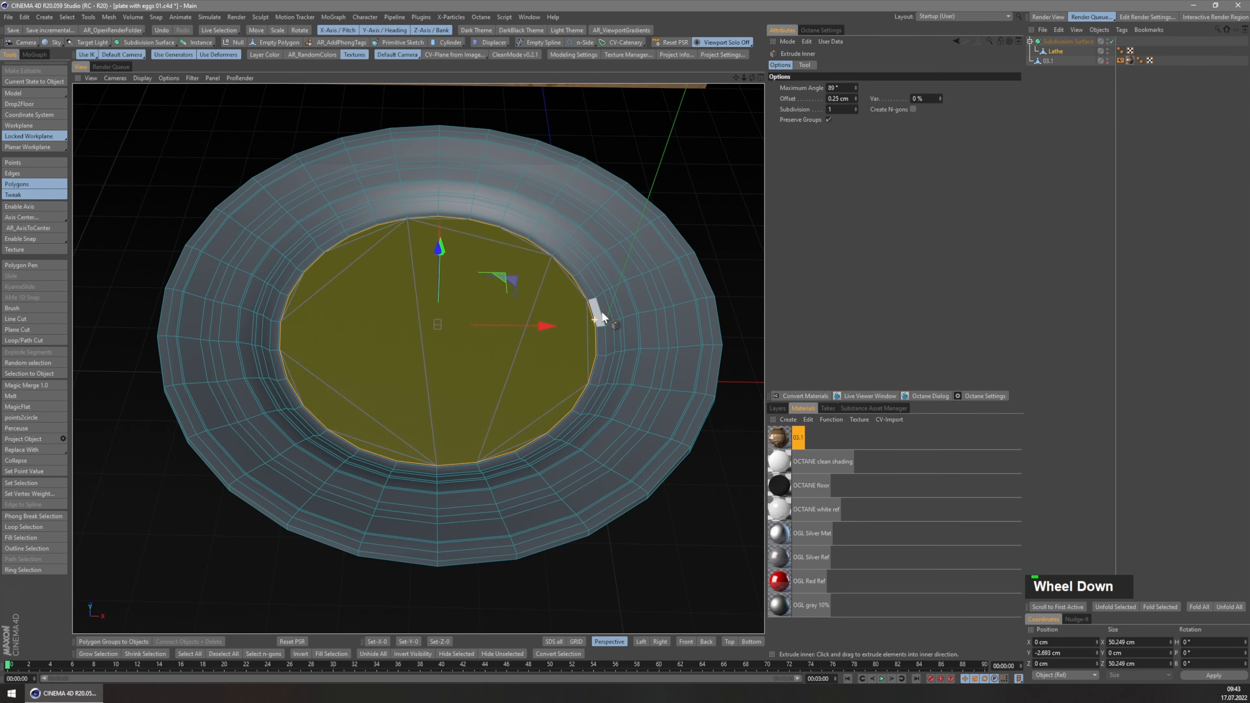
- Divide the centre n-gon into quarters with two perpendicular Line Cuts through its middle, along Z and X
scroll(689, 280, "up", 3)
key("k")
key("k")
left_click(417, 489)
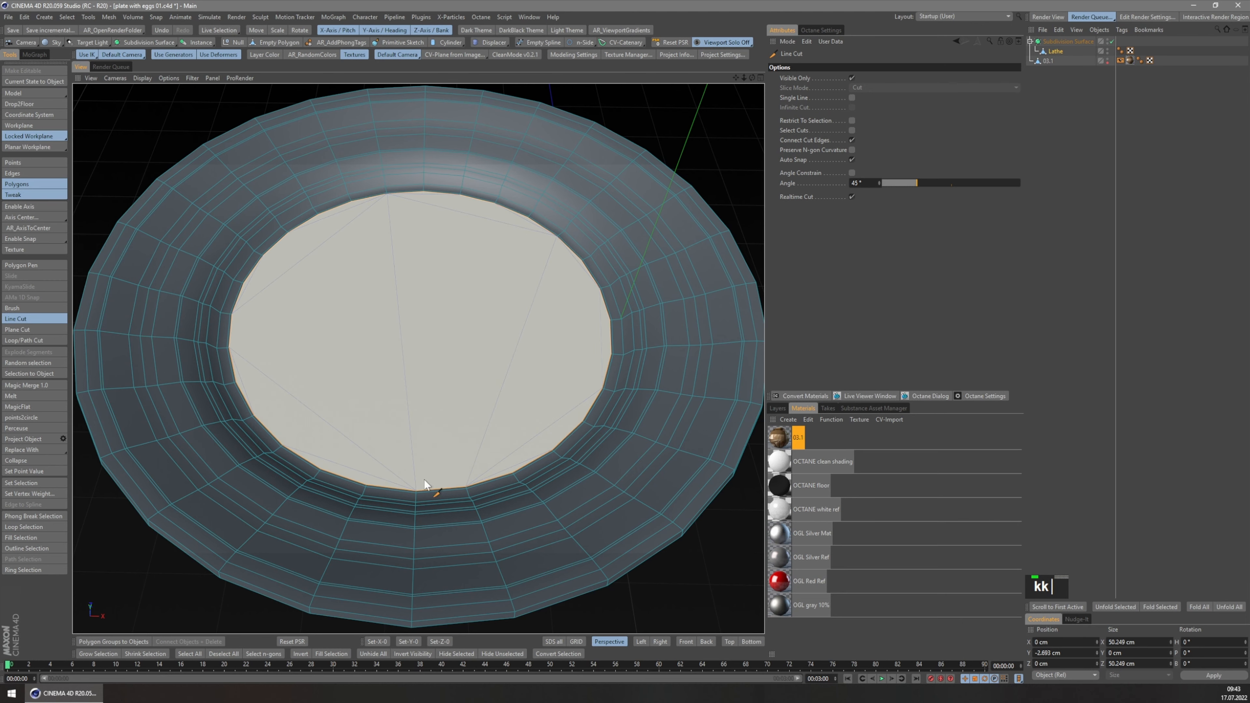
left_click(423, 193)
key("Escape")
key("F2")
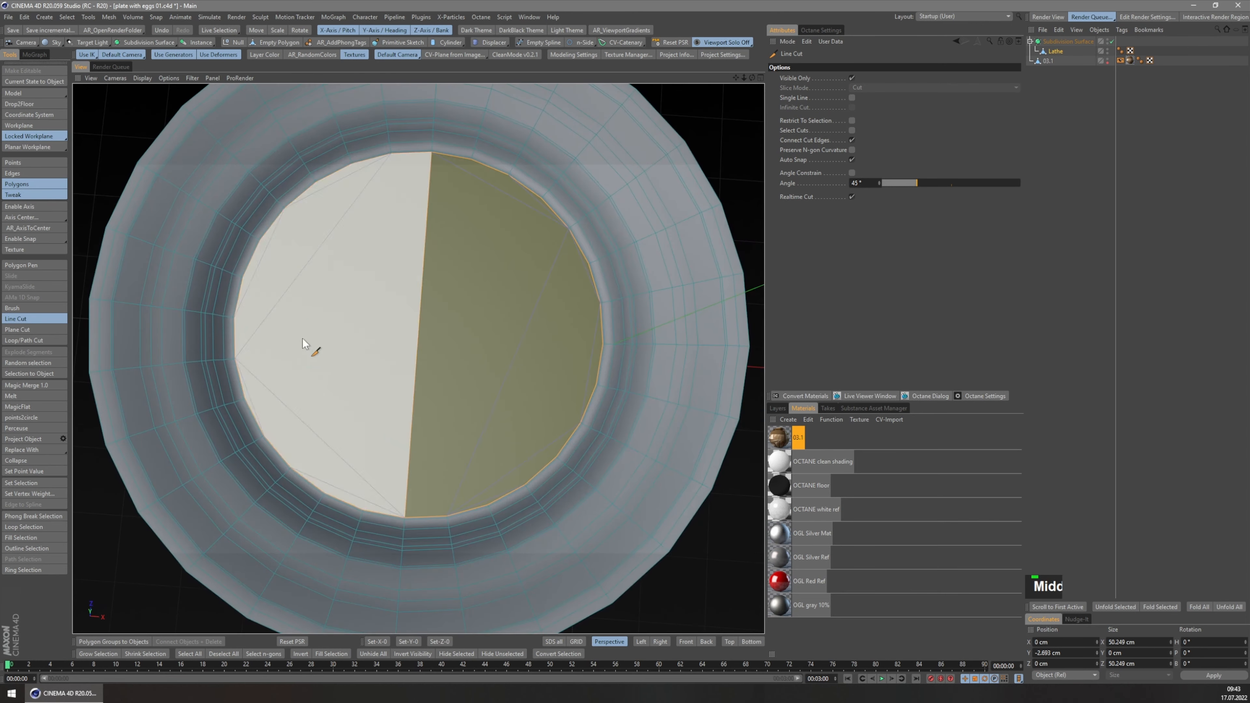
scroll(310, 330, "down", 3)
left_click(244, 325)
left_click(504, 323)
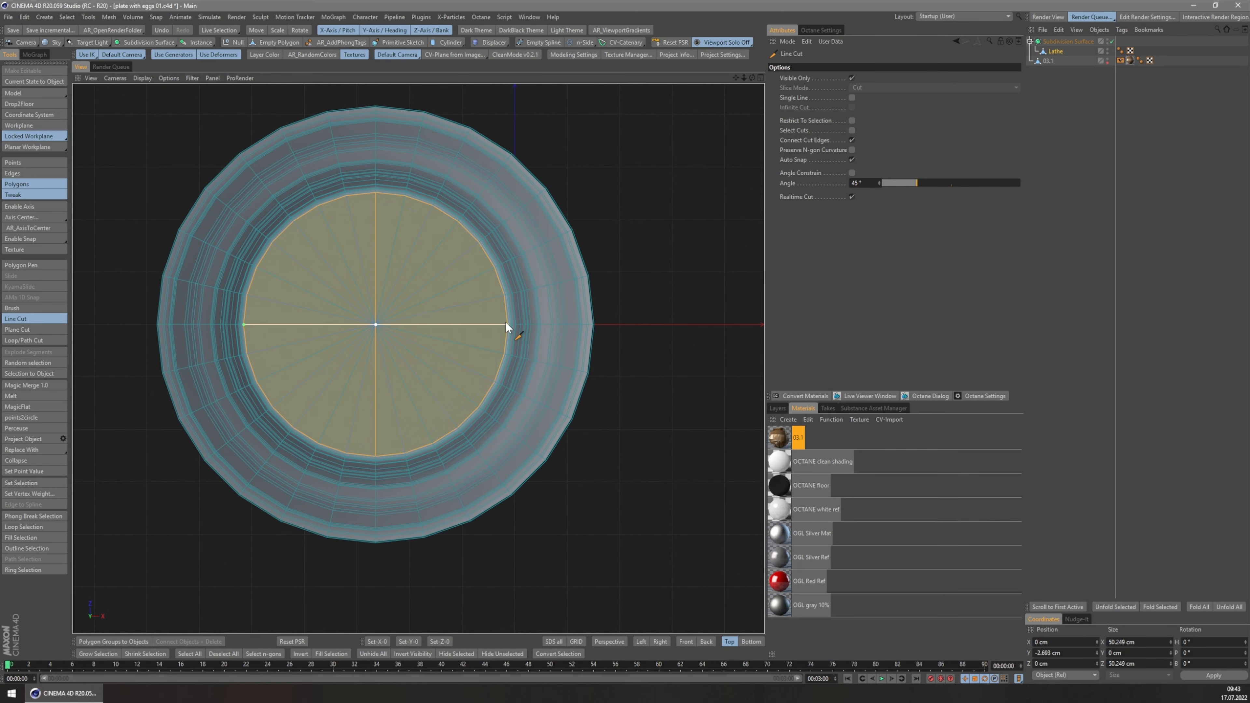
key("Escape")
- Add two line cuts parallel to the Z centre cut, through the nearest rim points on each side of it
left_click(404, 197)
left_click(407, 453)
key("Escape")
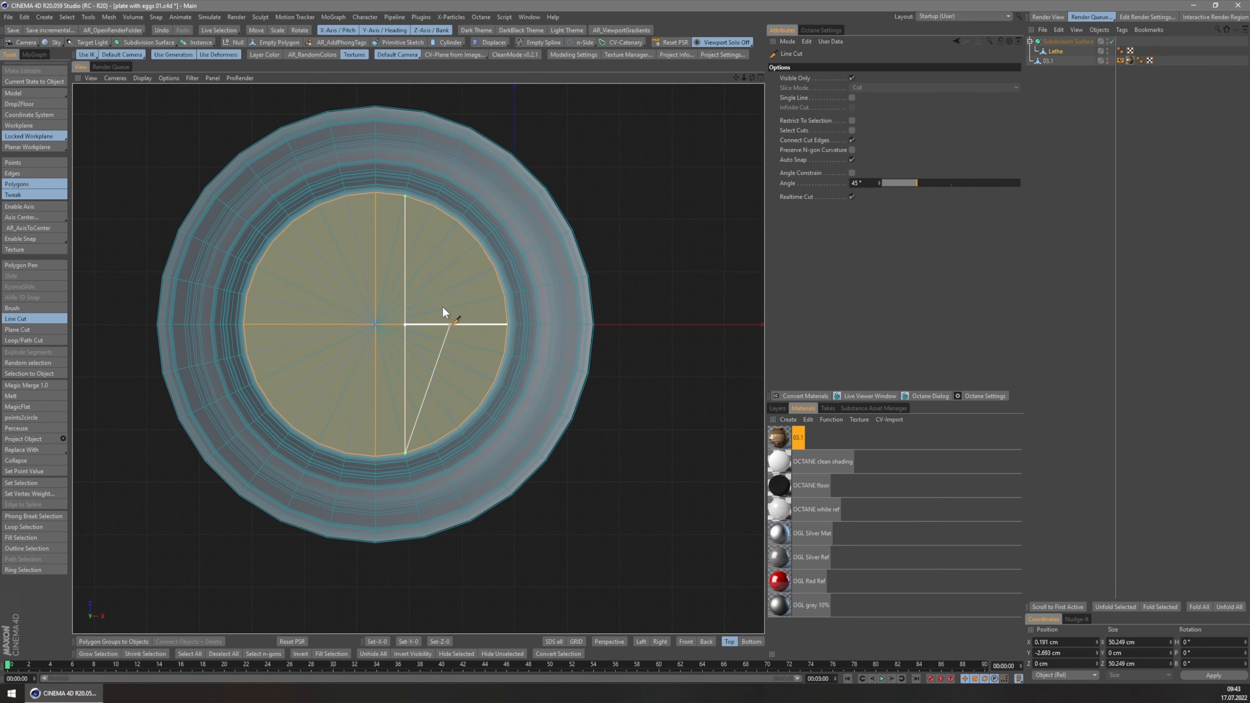
left_click(346, 195)
left_click(346, 454)
key("Escape")
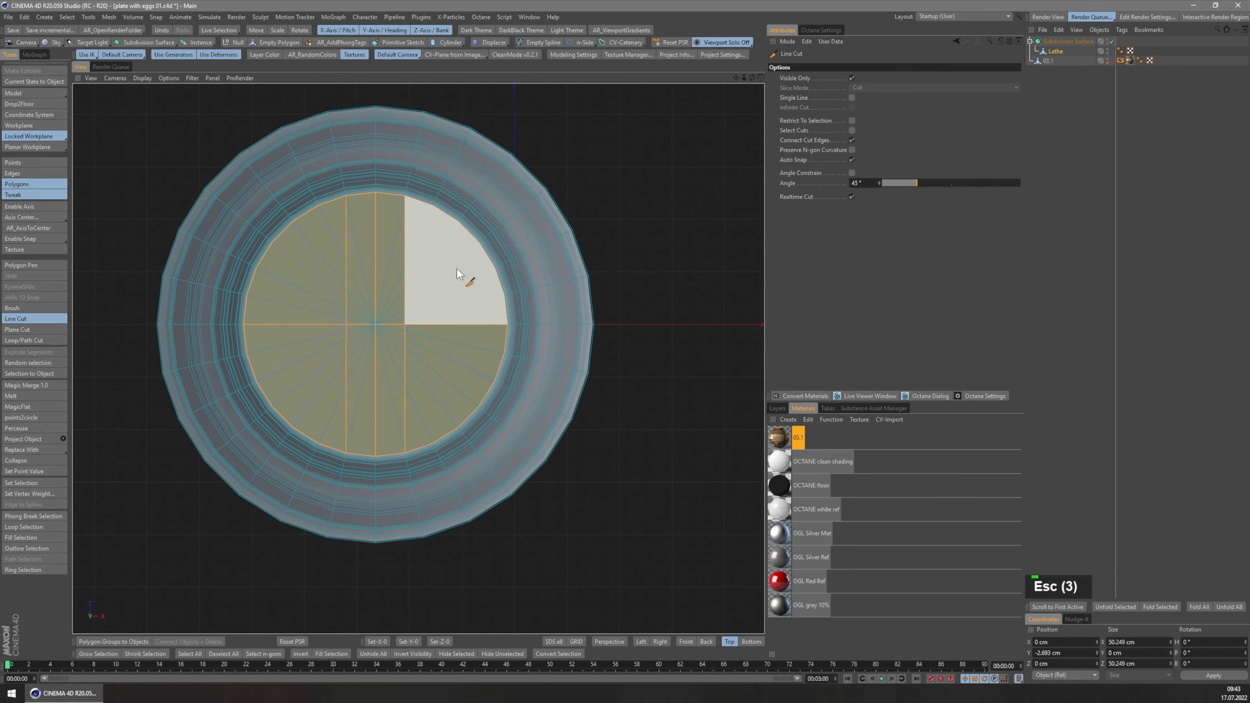
left_click(249, 351)
left_click(506, 353)
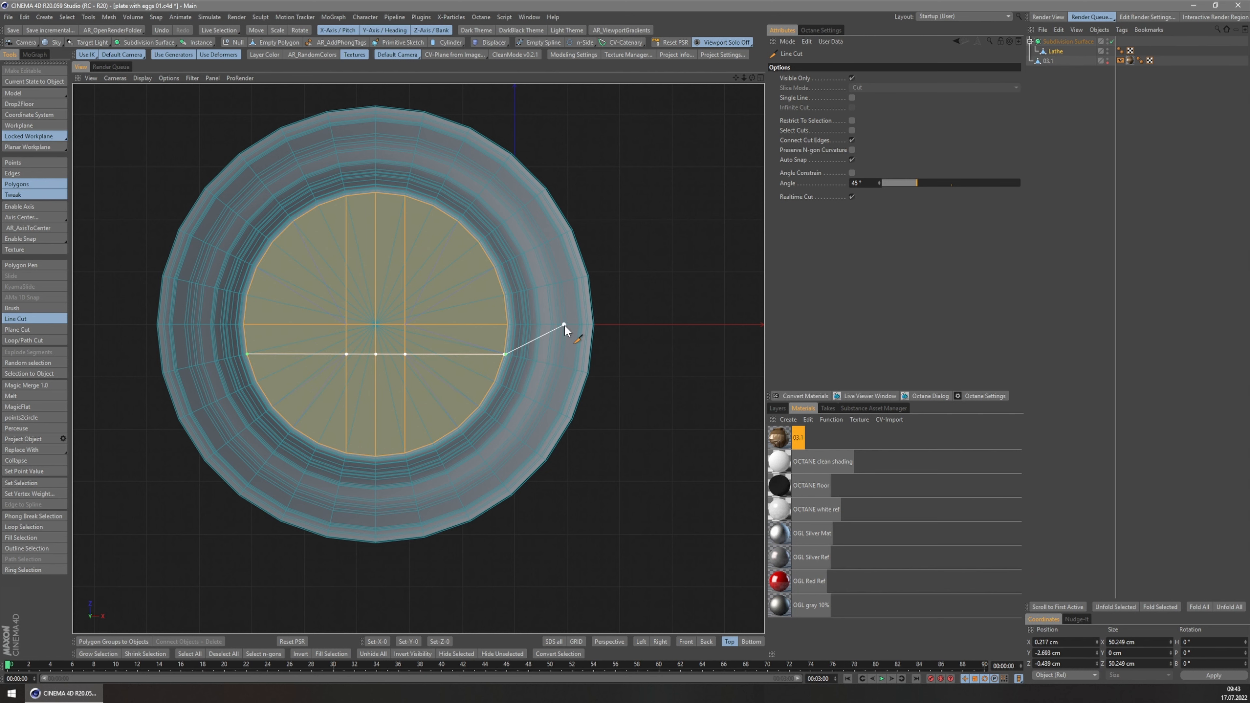
scroll(522, 358, "up", 3)
scroll(498, 360, "up", 2)
key("ctrl+z")
- Hide all unselected polygons so that only the plate's central disc remains for cutting
scroll(635, 337, "down", 4)
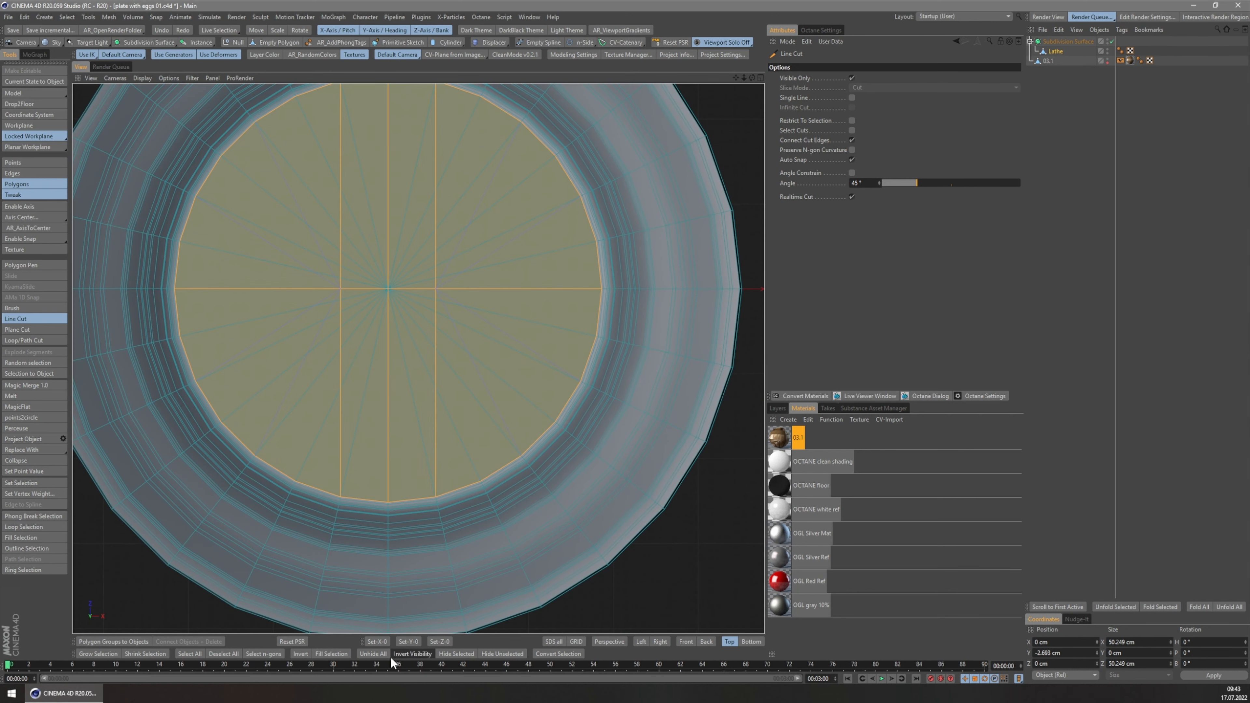
left_click(494, 653)
left_click(598, 337)
left_click(186, 336)
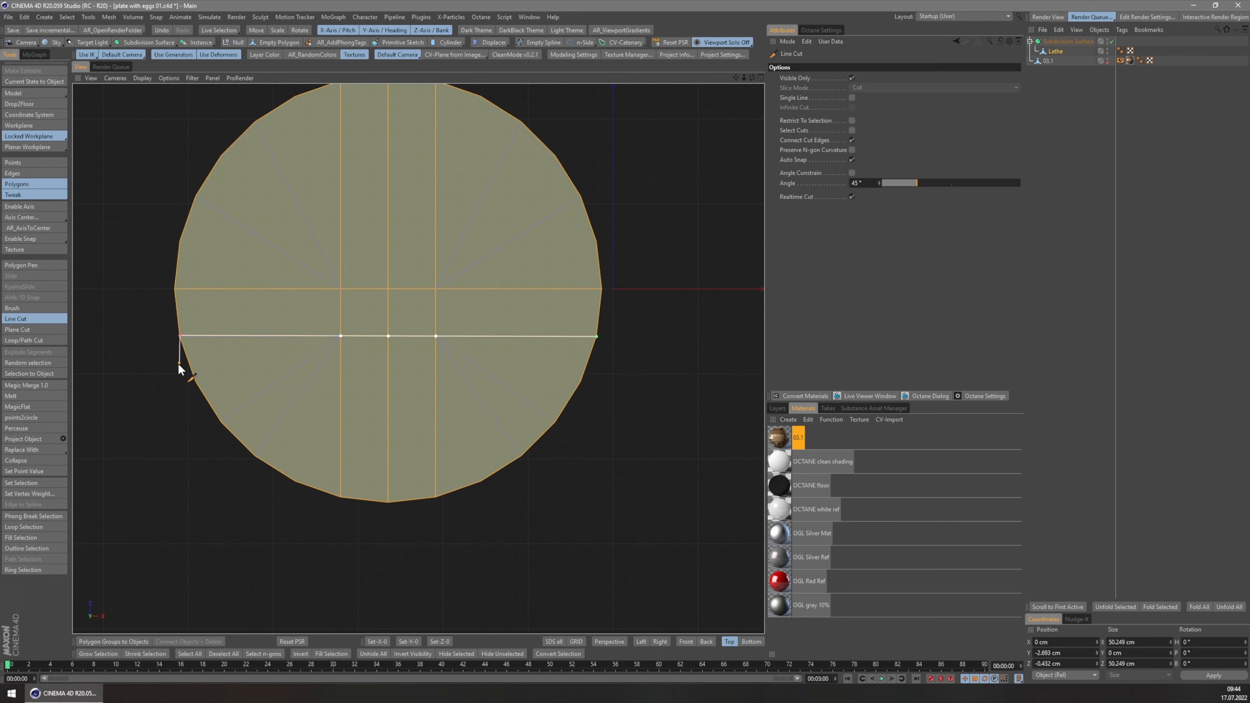
key("Escape")
key("ctrl+z")
- Cut the disc parallel to X through the first and second pairs of rim points on the negative Z side
left_click(180, 336)
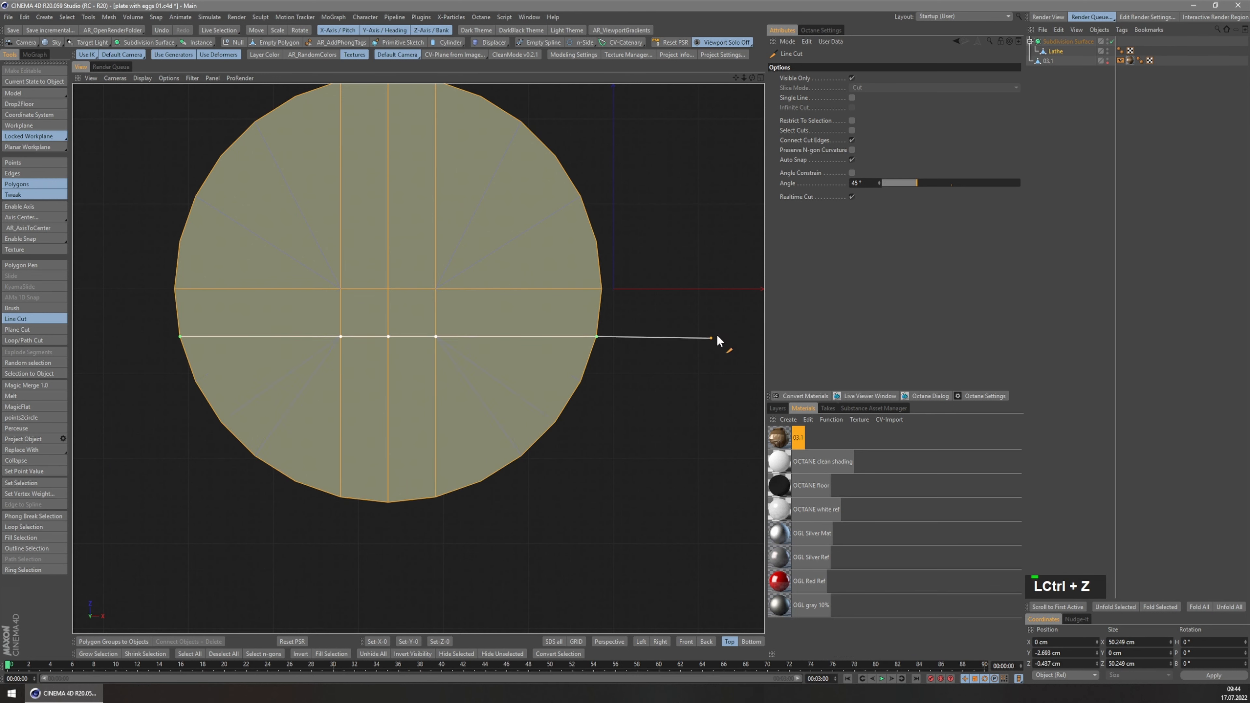
left_click(713, 338)
key("Escape")
left_click(196, 382)
left_click(581, 381)
key("Escape")
- Cut the disc parallel to X through the first and second pairs of rim points on the positive Z side
left_click(597, 241)
left_click(180, 241)
key("Escape")
left_click(196, 196)
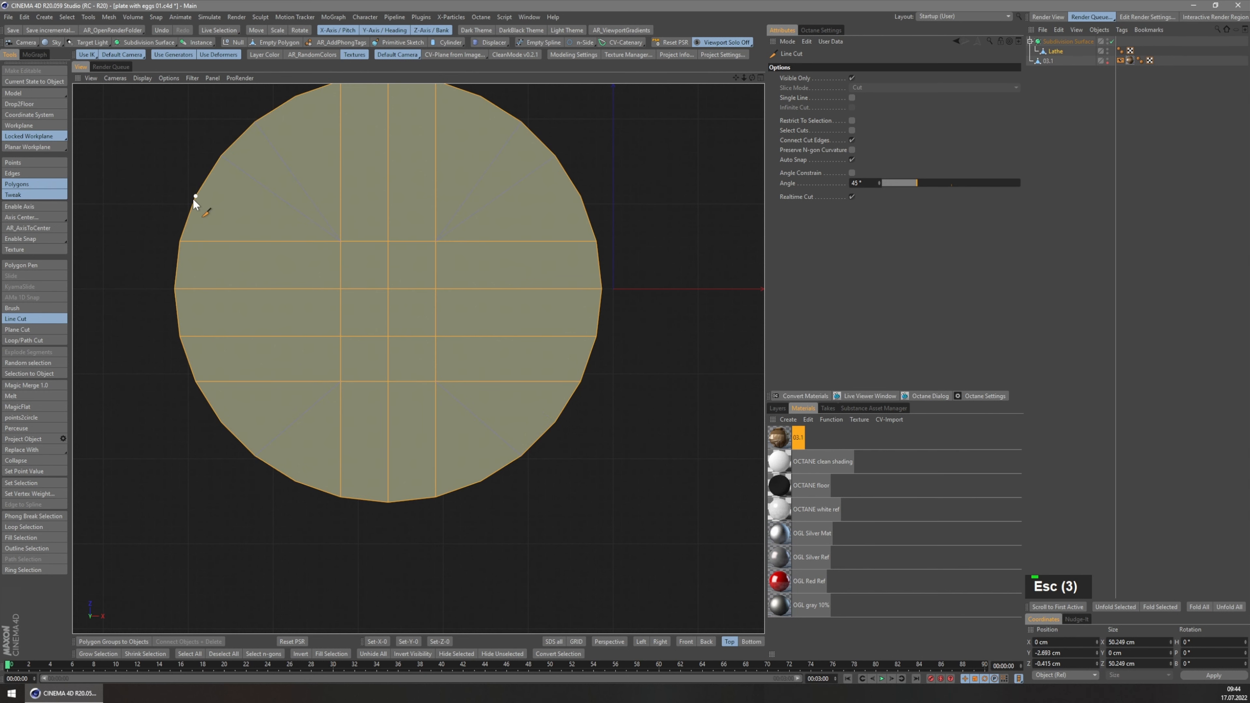
left_click(576, 196)
key("Escape")
scroll(527, 482, "down", 2)
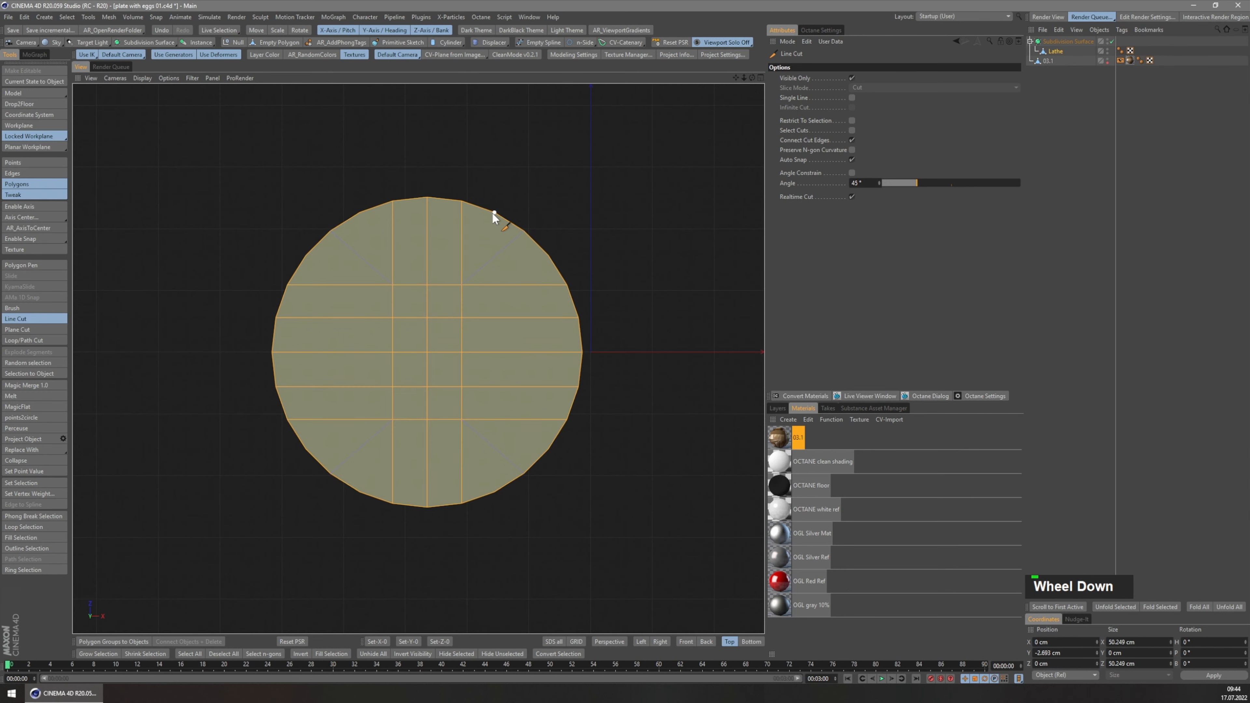
- Add four more line cuts parallel to Z through matching rim points, two on each side of the disc's existing cuts
key("ctrl+z")
left_click(495, 490)
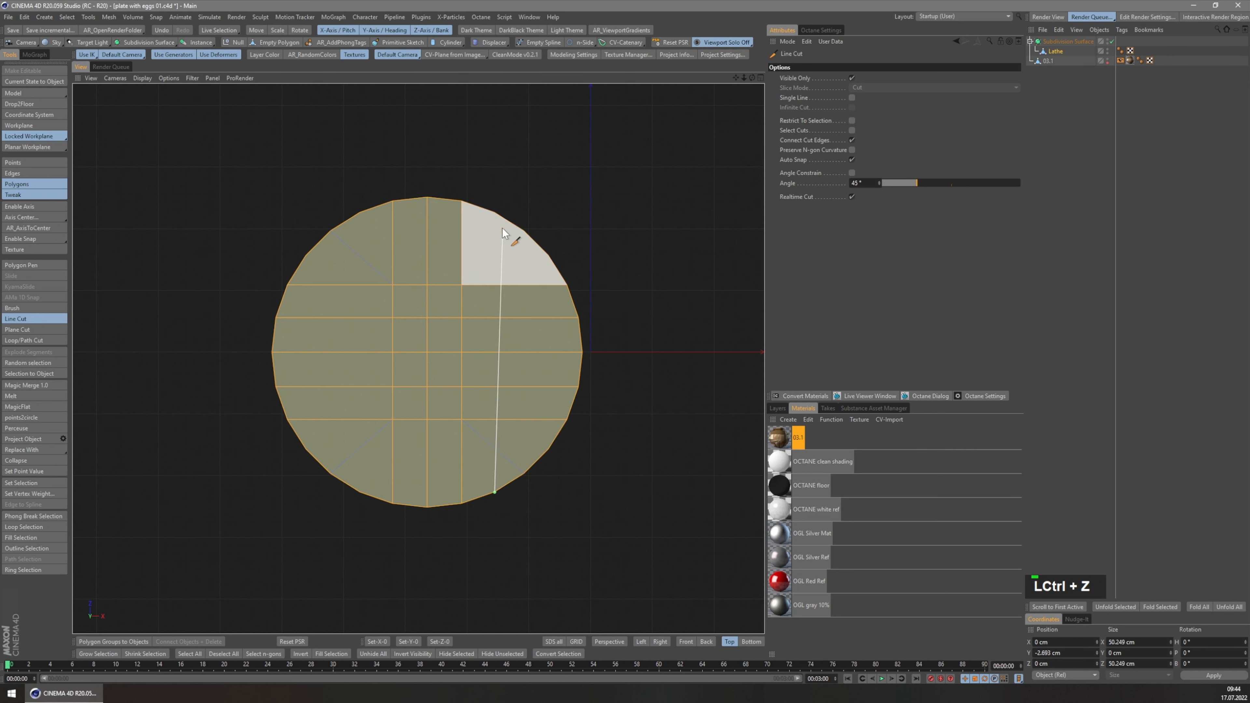
left_click(496, 213)
key("Escape")
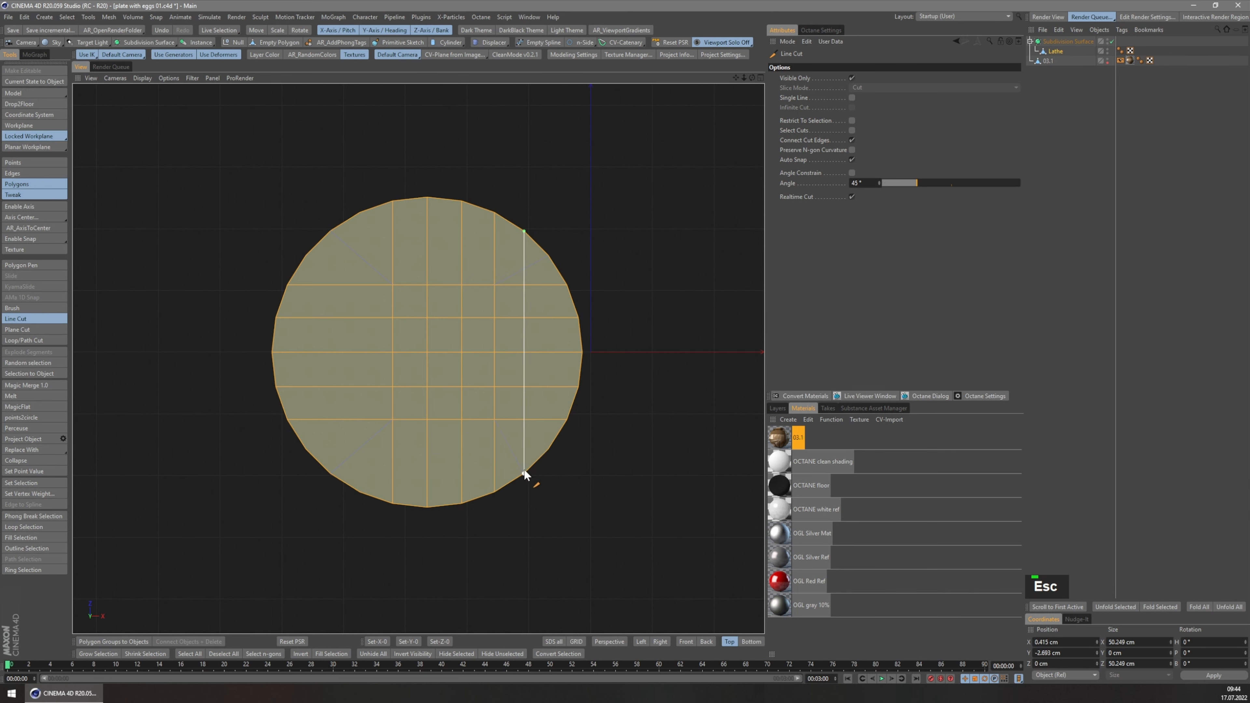
key("Escape")
left_click(360, 492)
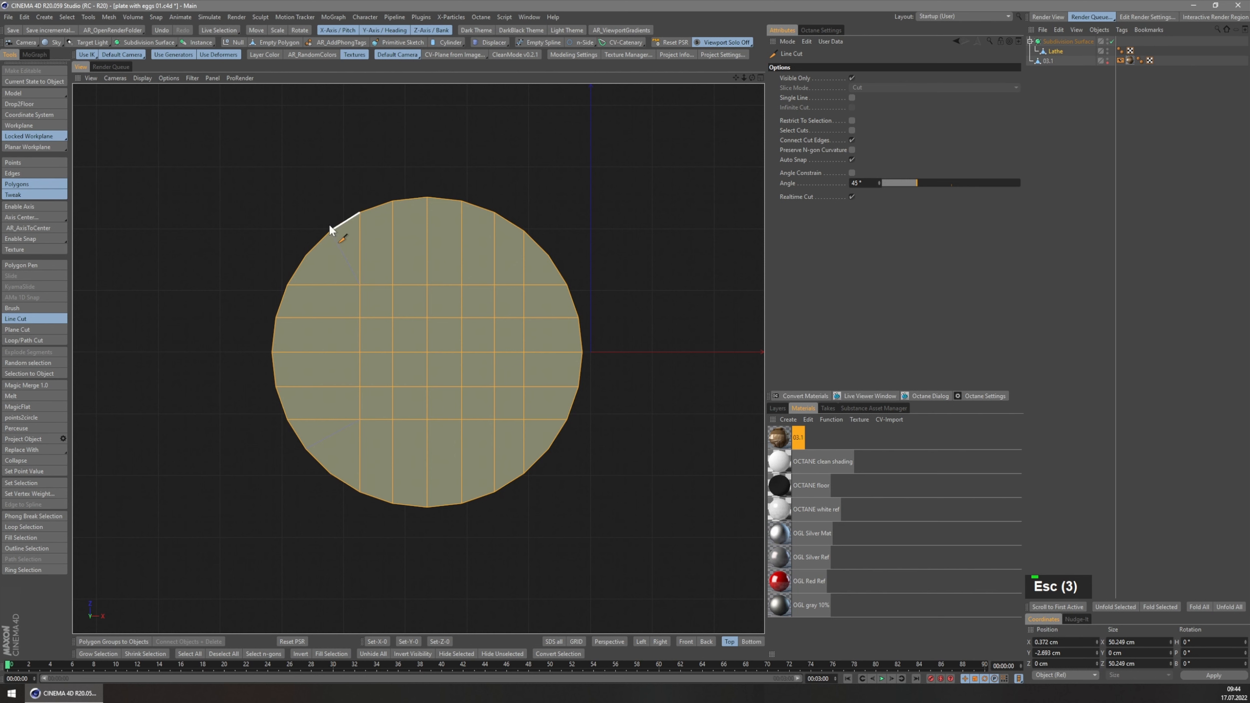
left_click(329, 471)
key("Escape")
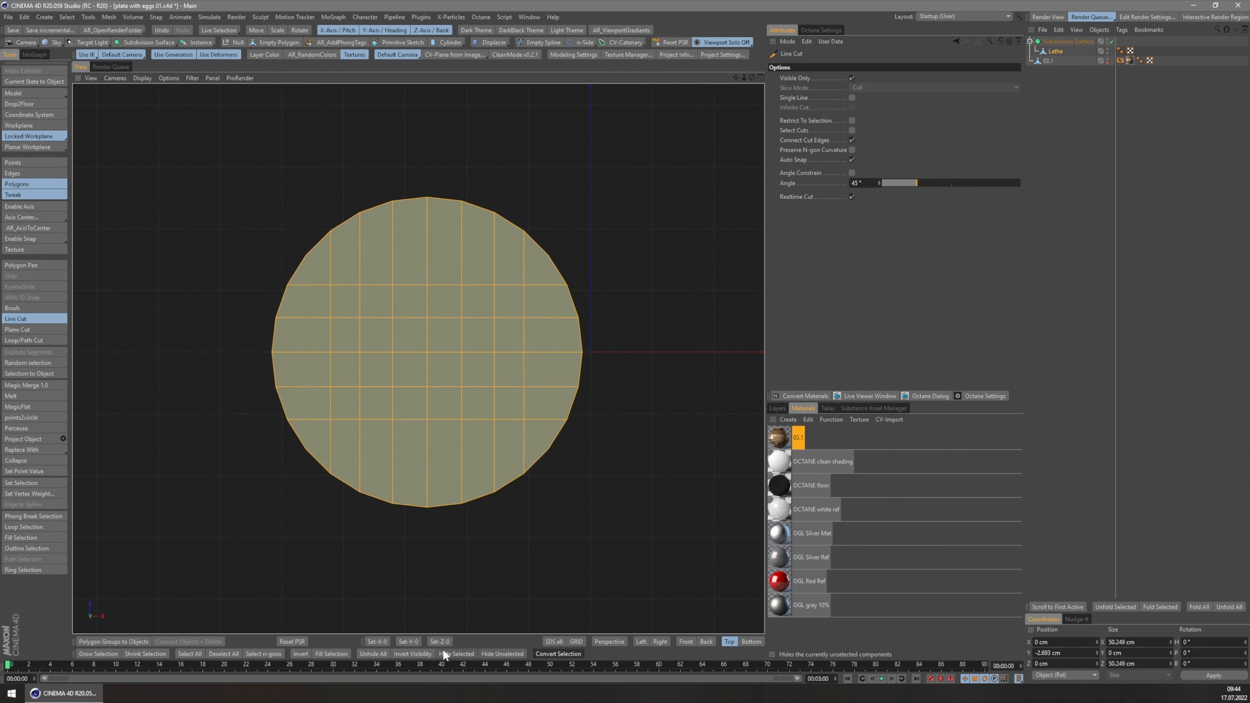
- Unhide all of the plate's polygons and compare the mesh with subdivision off and on in perspective
left_click(372, 653)
middle_click(374, 442)
key("F1")
scroll(339, 354, "down", 3)
scroll(482, 324, "up", 2)
key("q")
key("q")
- Check the Lathe object's Phong tag settings and examine the smoothed plate's surface from a lower angle
left_click(1084, 157)
middle_click_drag(466, 332, 492, 414)
left_click(1121, 51)
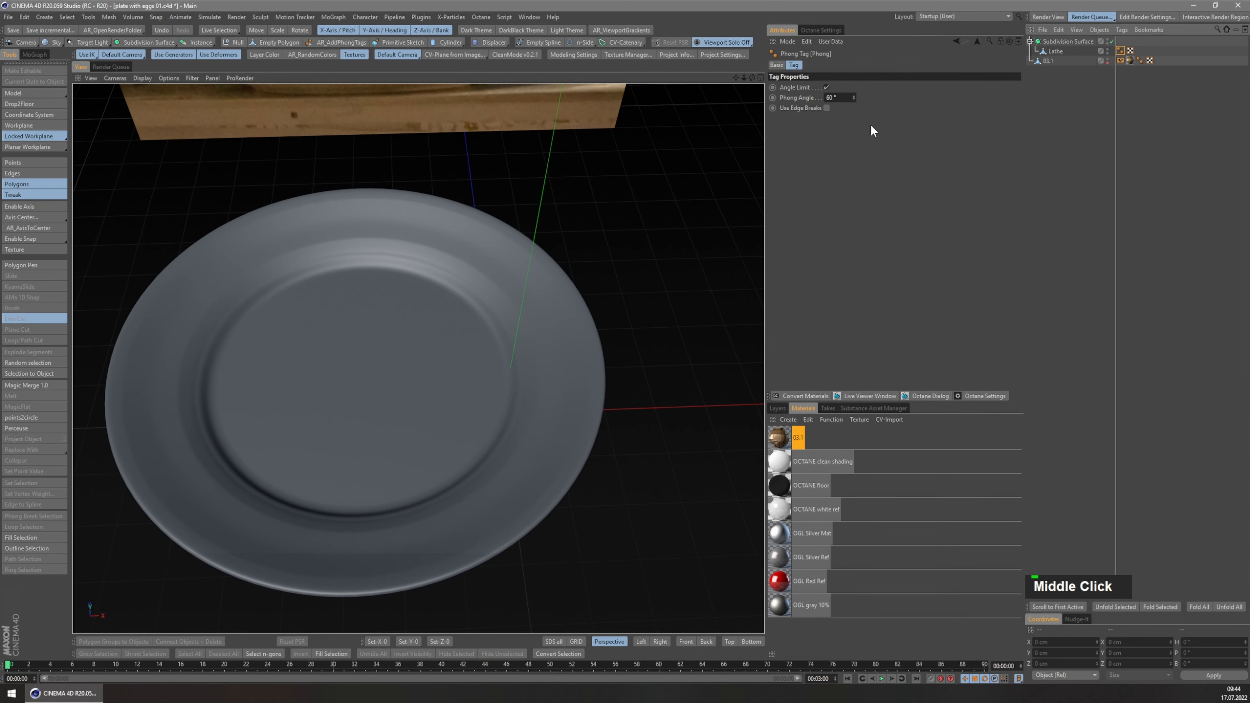
scroll(525, 369, "up", 3)
middle_click_drag(539, 351, 528, 269)
scroll(527, 269, "up", 2)
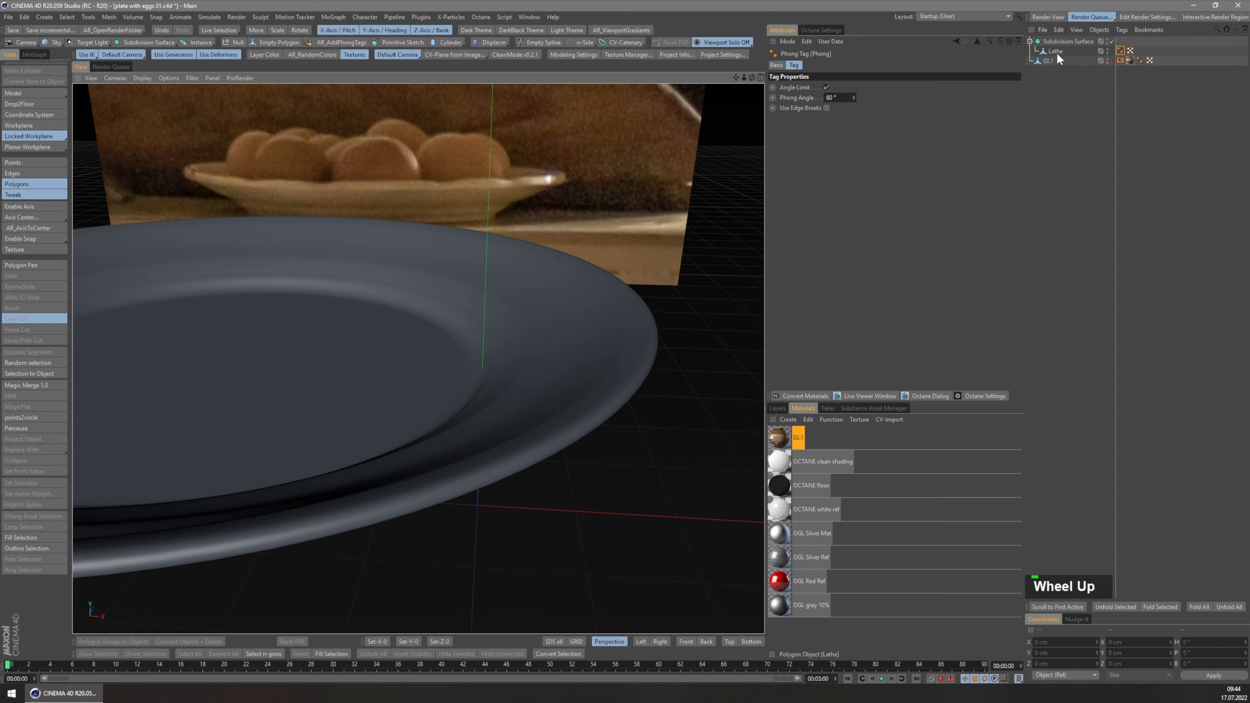
- Loop-select the ring of polygons along the Lathe mesh's outer rim
left_click(1056, 52)
mouse_move(634, 364)
middle_mouse_down("shift")
mouse_move(662, 374)
mouse_move(643, 375)
middle_mouse_up("shift")
scroll(642, 357, "down", 1)
key("p")
key("l")
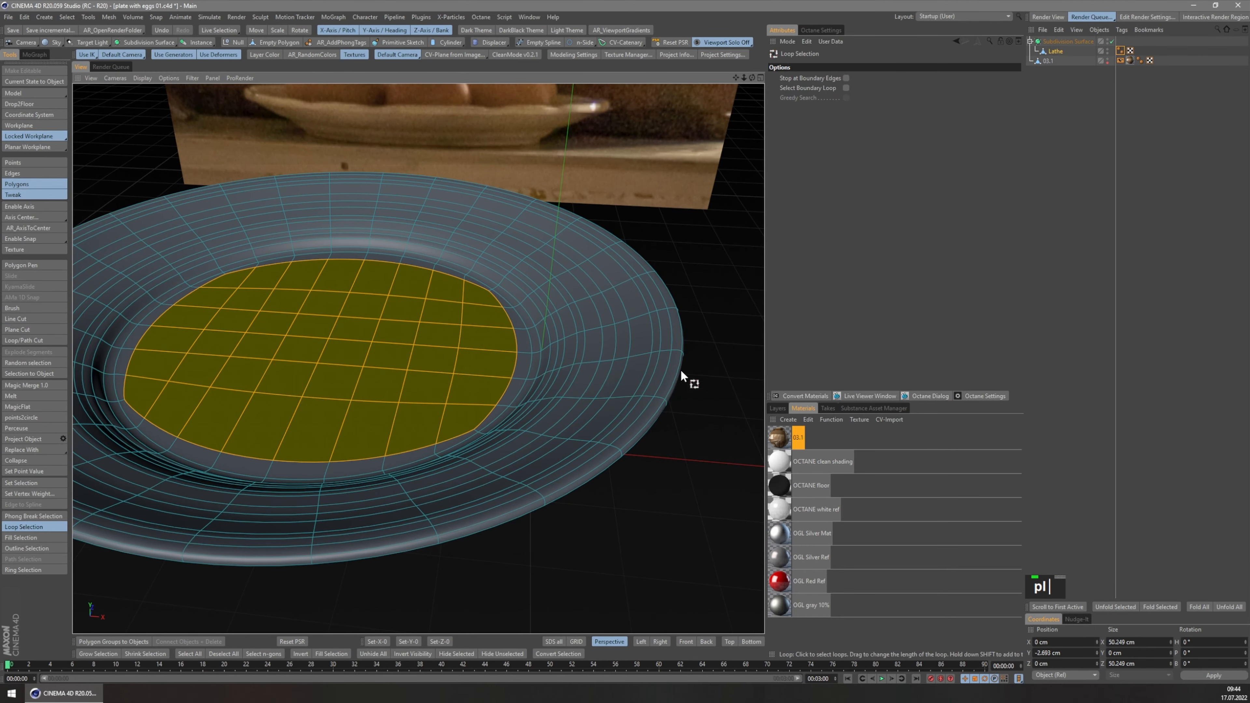
left_click(682, 377)
middle_click_drag(700, 438, 606, 430)
scroll(657, 426, "down", 1)
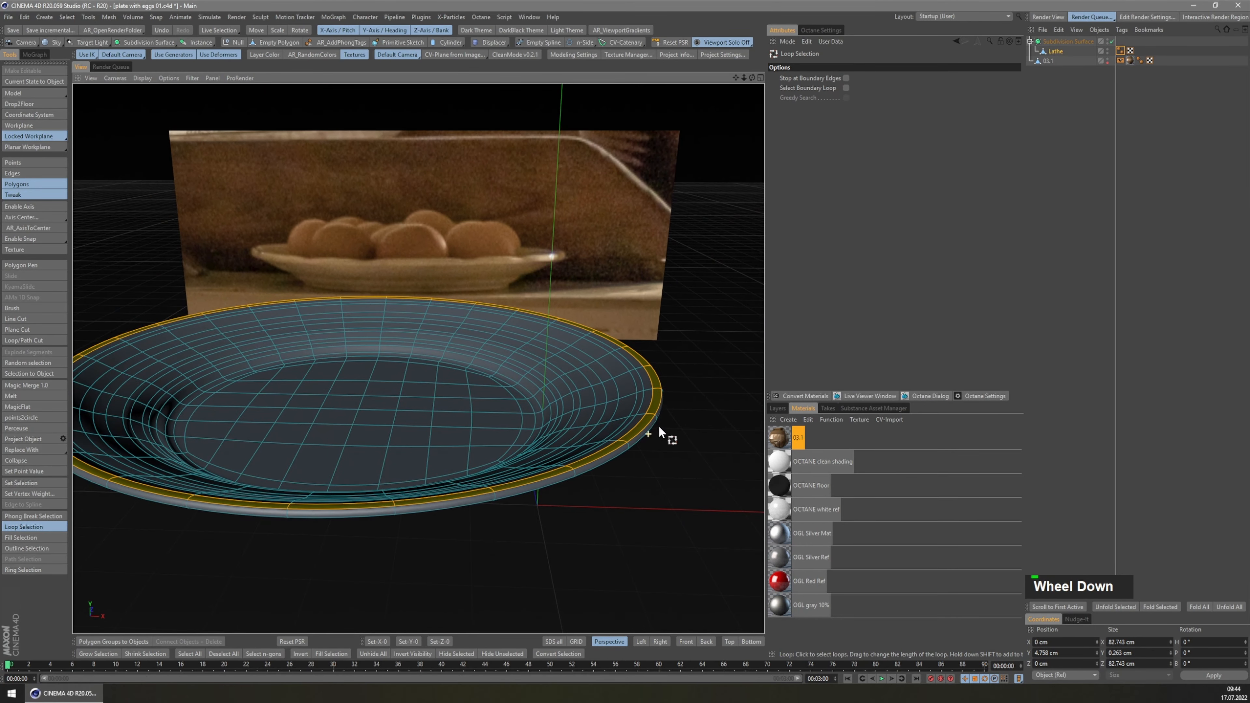
scroll(657, 425, "down", 1)
- Try selecting the rim polygons alternately with Selected 1 and Gap 2, and undo that selection
left_click(422, 16)
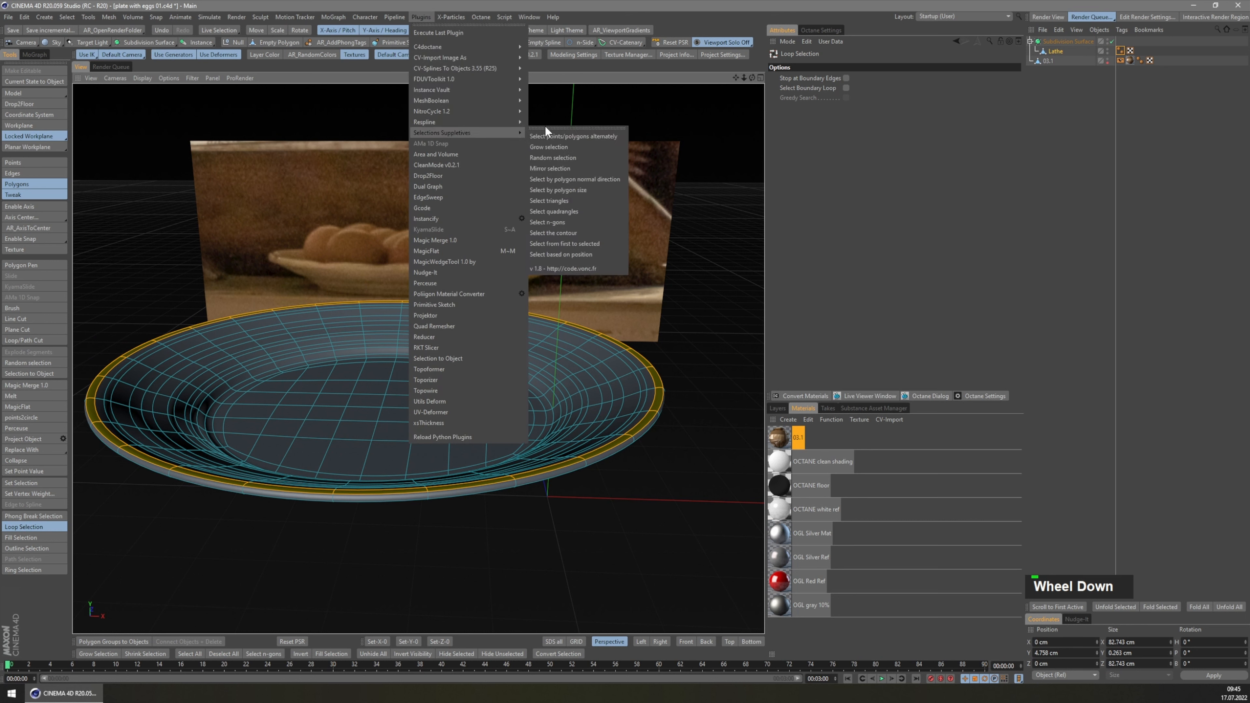
left_click(545, 125)
left_click(581, 136)
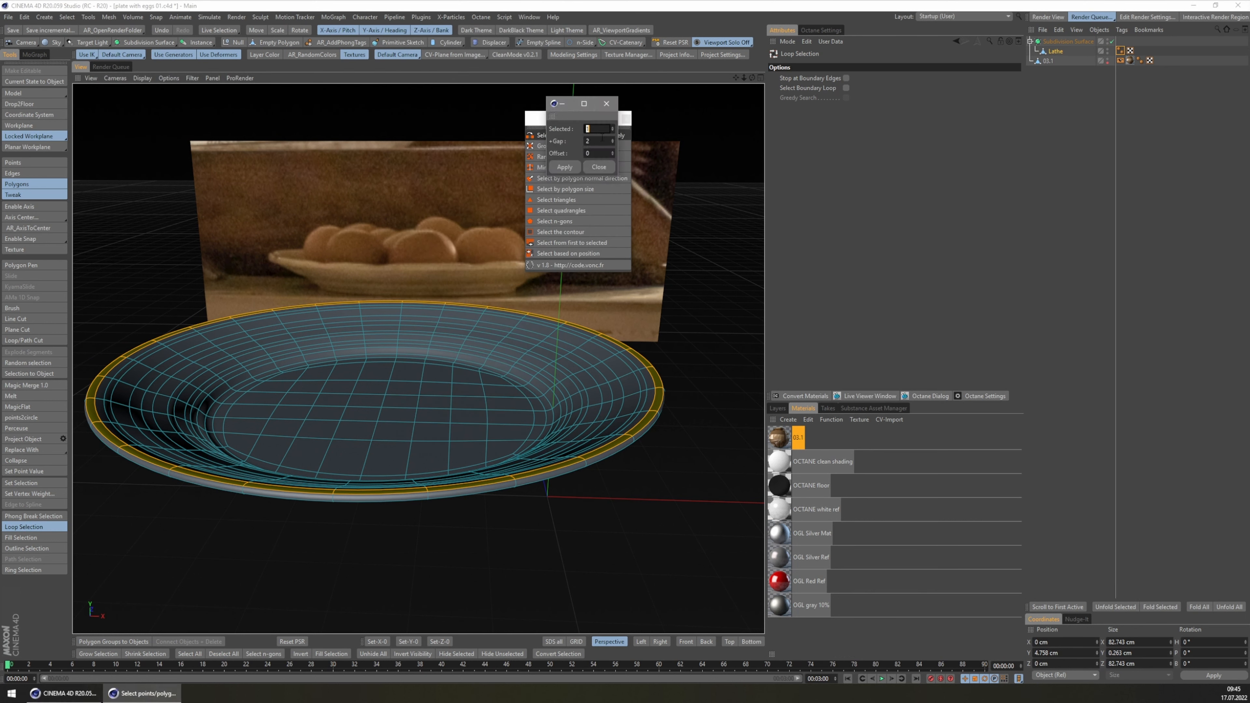
left_click(565, 167)
key("e")
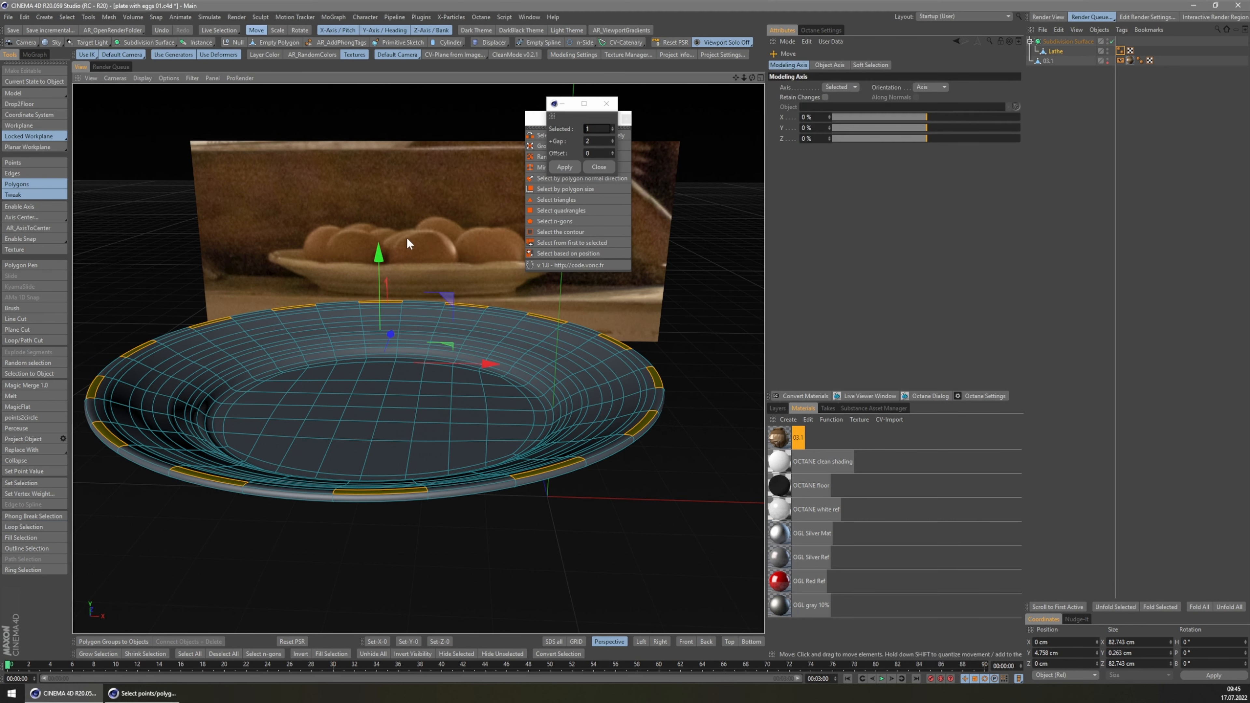
key("ctrl+z")
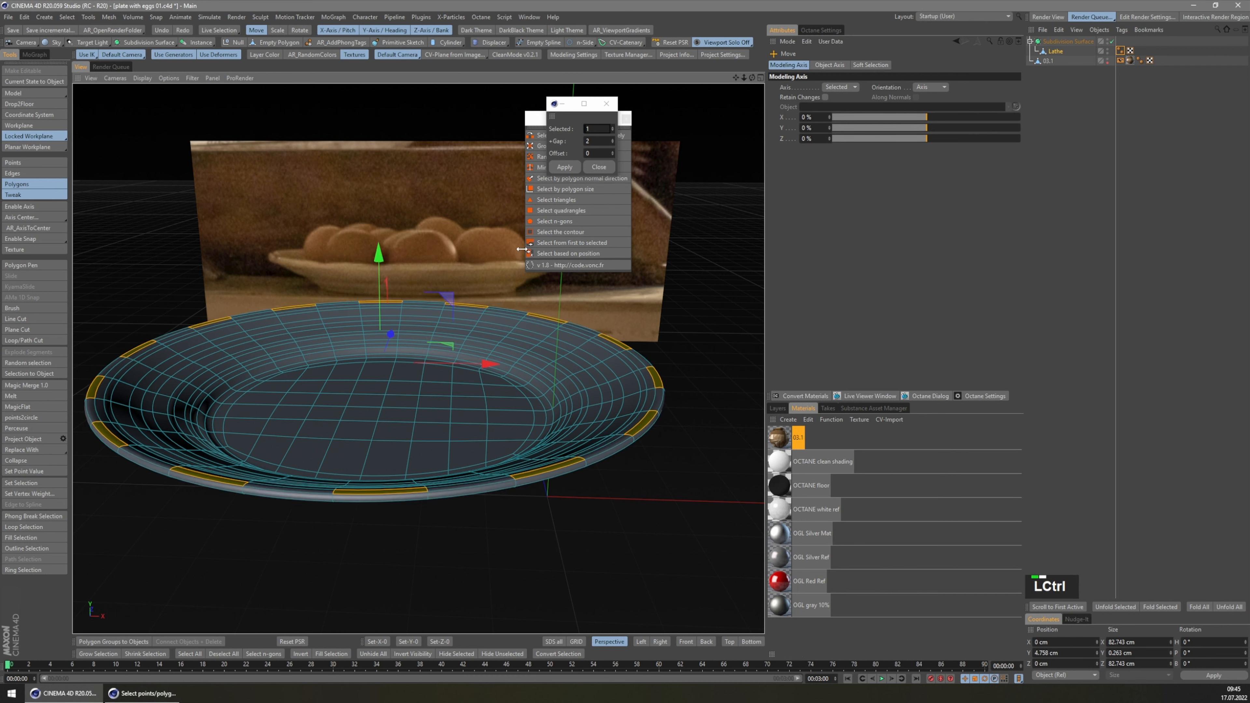
- Select the rim polygons alternately with a gap of 3 and raise them about 1.26 cm on Y
left_click(599, 142)
type("3")
left_click(564, 166)
left_click_drag(379, 257, 383, 250)
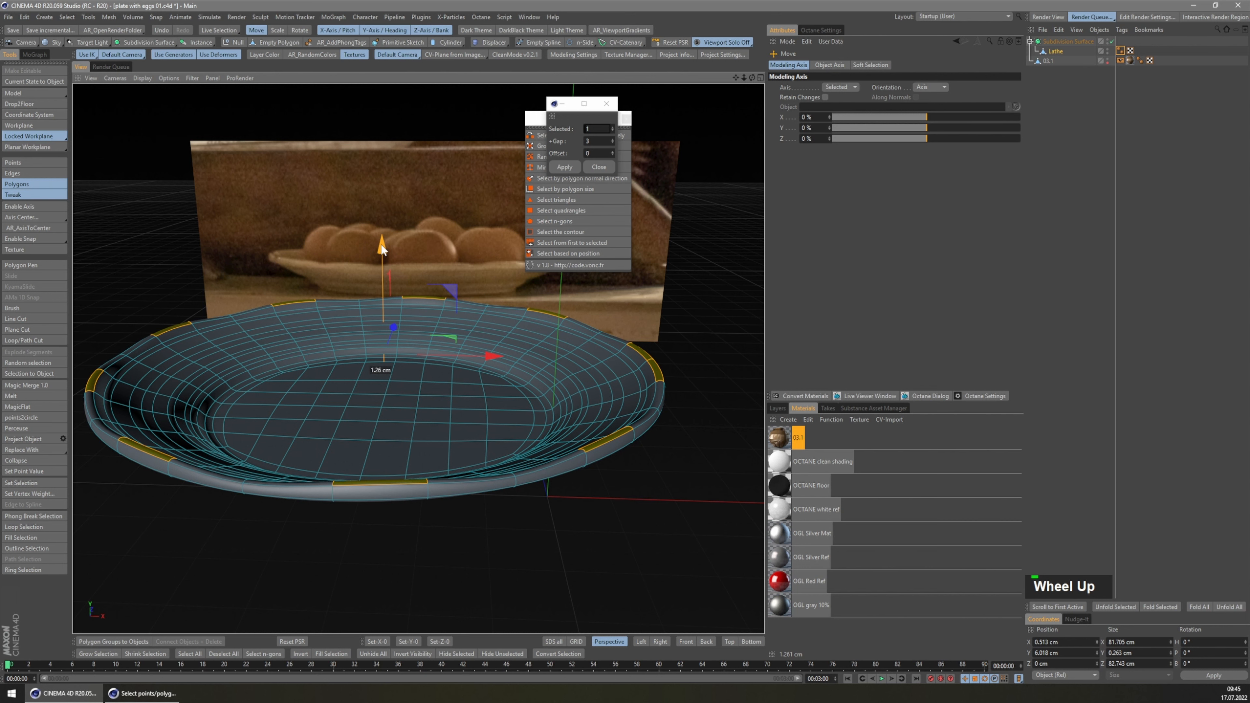
middle_click_drag(382, 250, 394, 226)
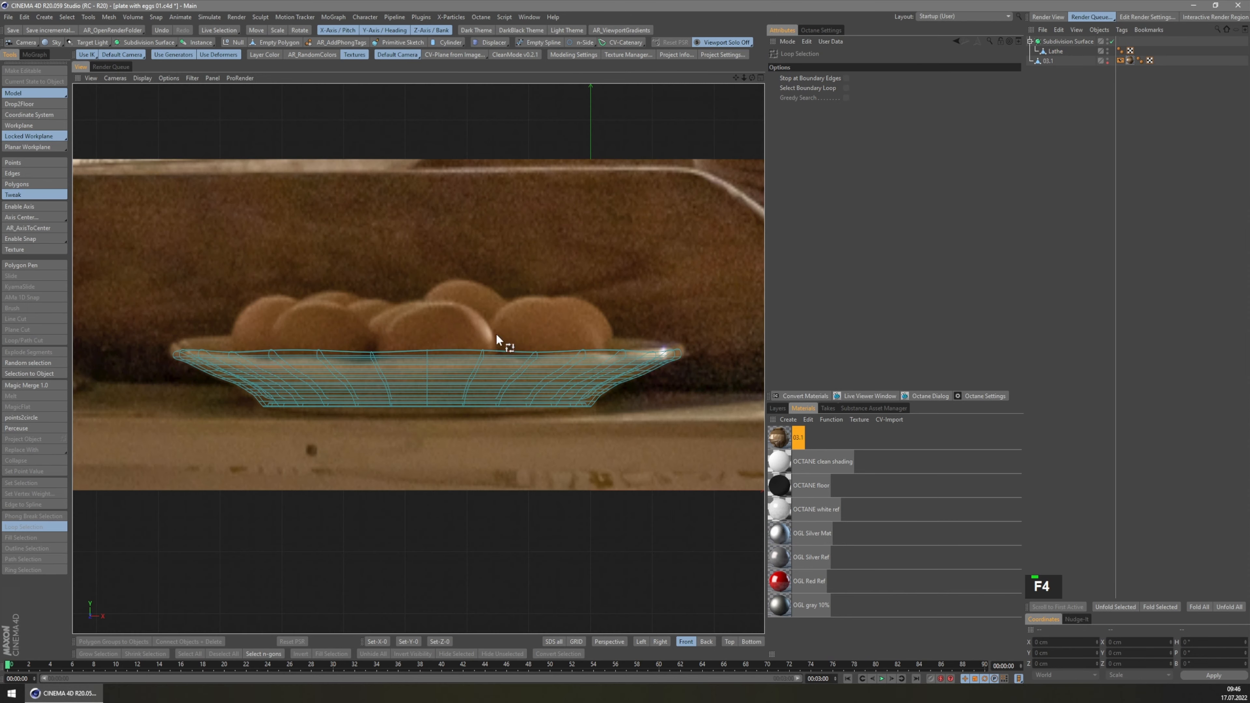
- Add a cube, scale it down to about 15 cm and place it over the front egg in the reference photo
middle_click_drag(496, 341, 522, 364, "shift")
left_click_drag(449, 42, 498, 80)
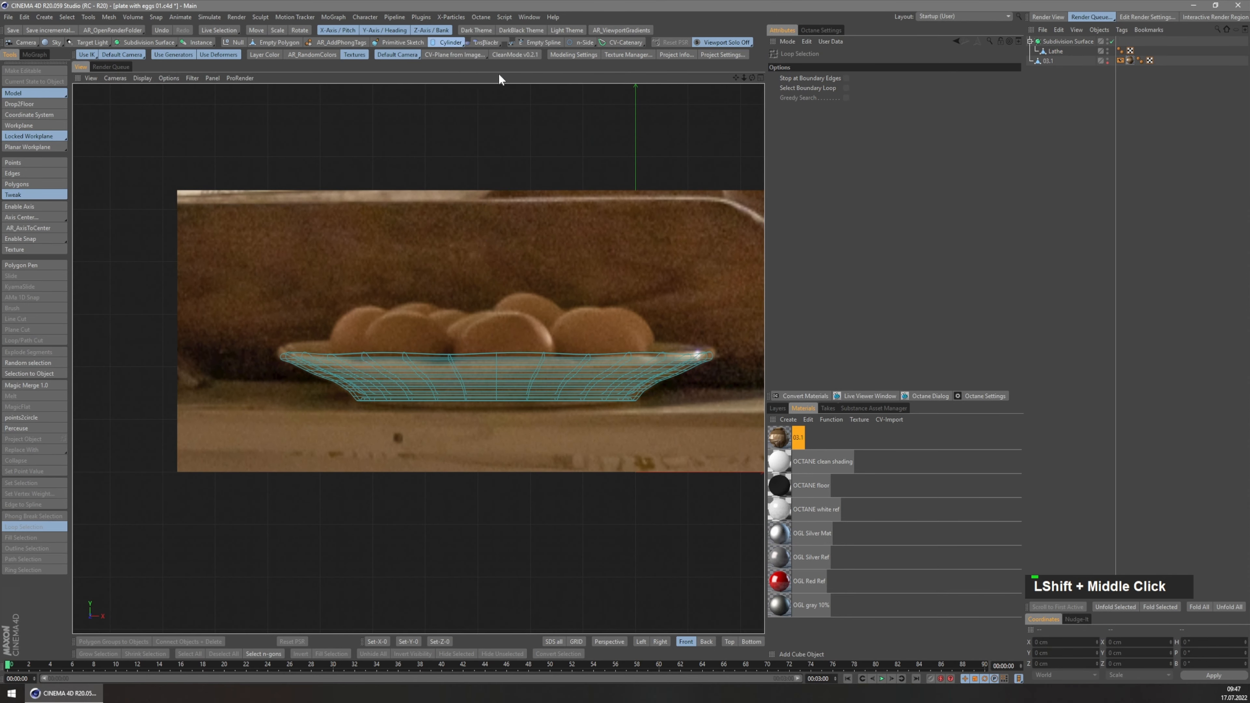
key("e")
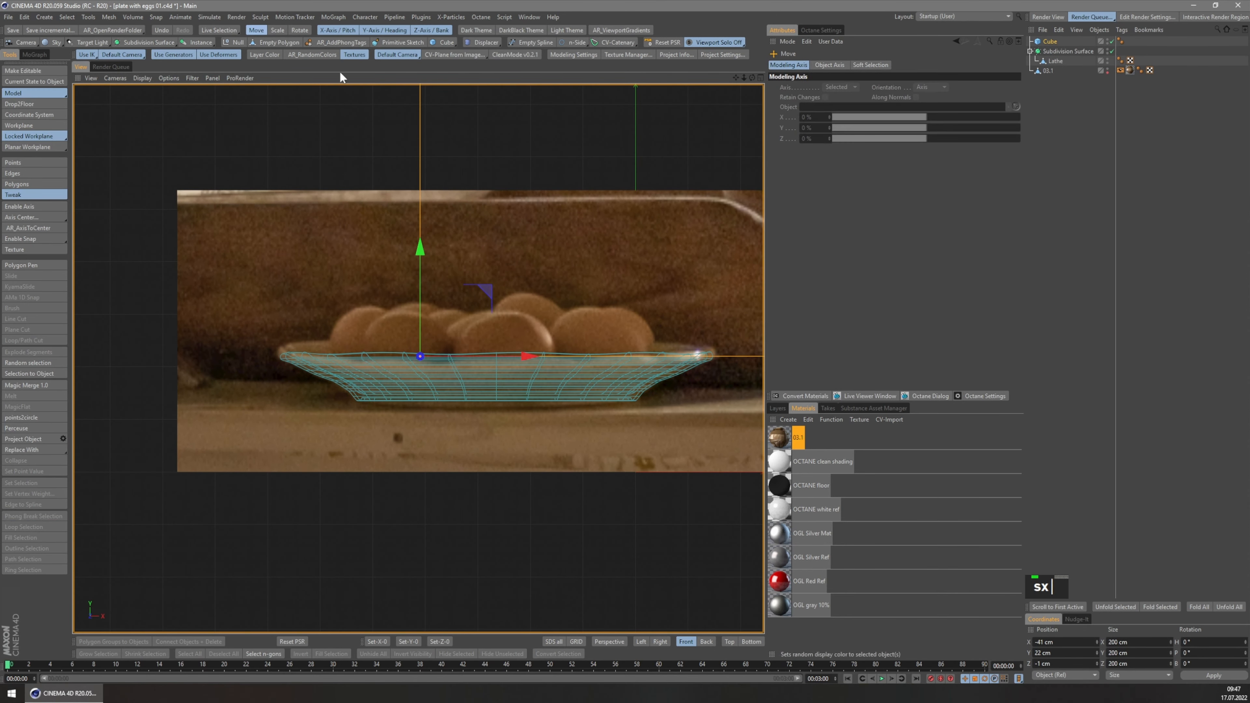
key("t")
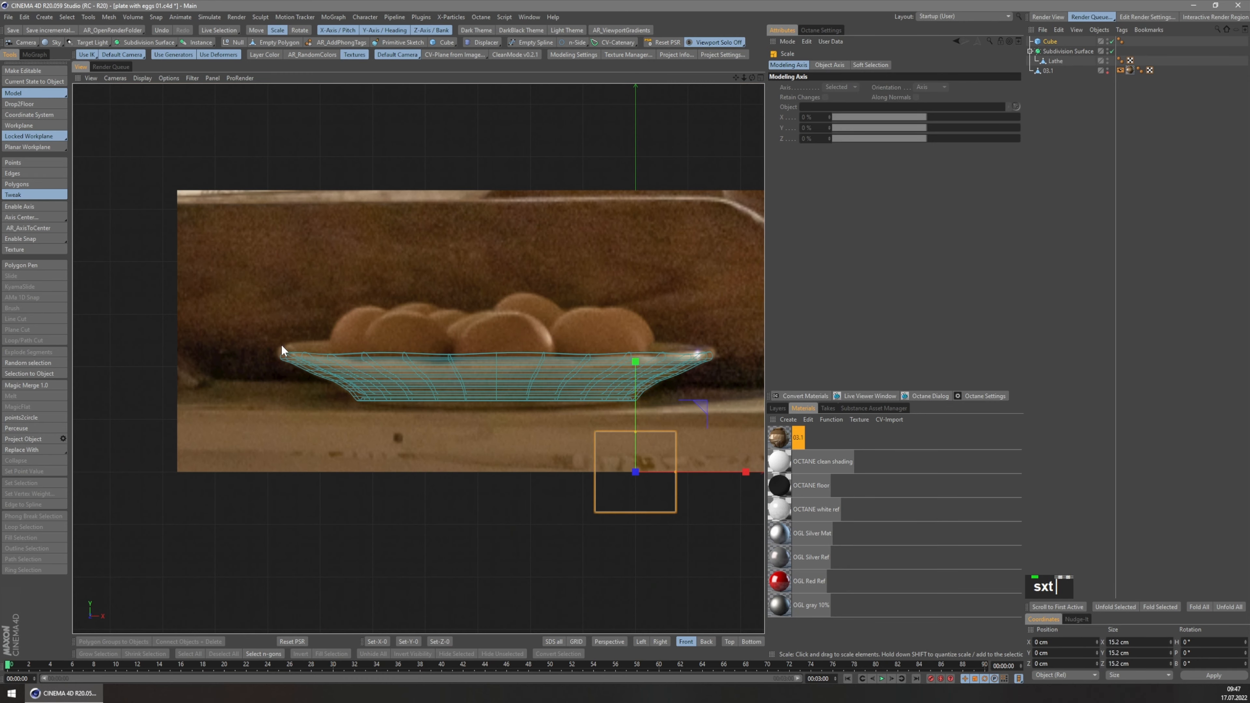
key("e")
left_click_drag(370, 389, 231, 274)
scroll(405, 273, "up", 4)
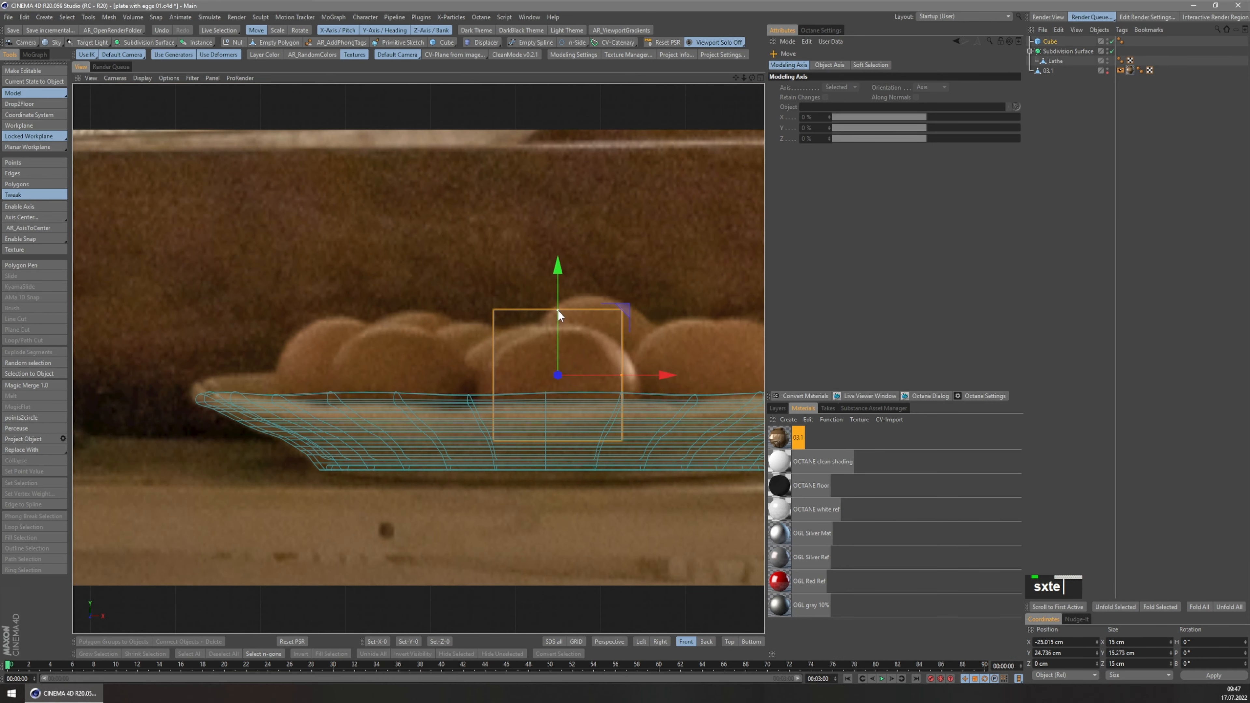
- Rotate the cube 90° and resize it to about 12.3 × 19.6 × 12.3 cm to match the front egg
key("r")
left_click_drag(583, 326, 612, 278)
key("e")
left_click_drag(636, 378, 638, 378)
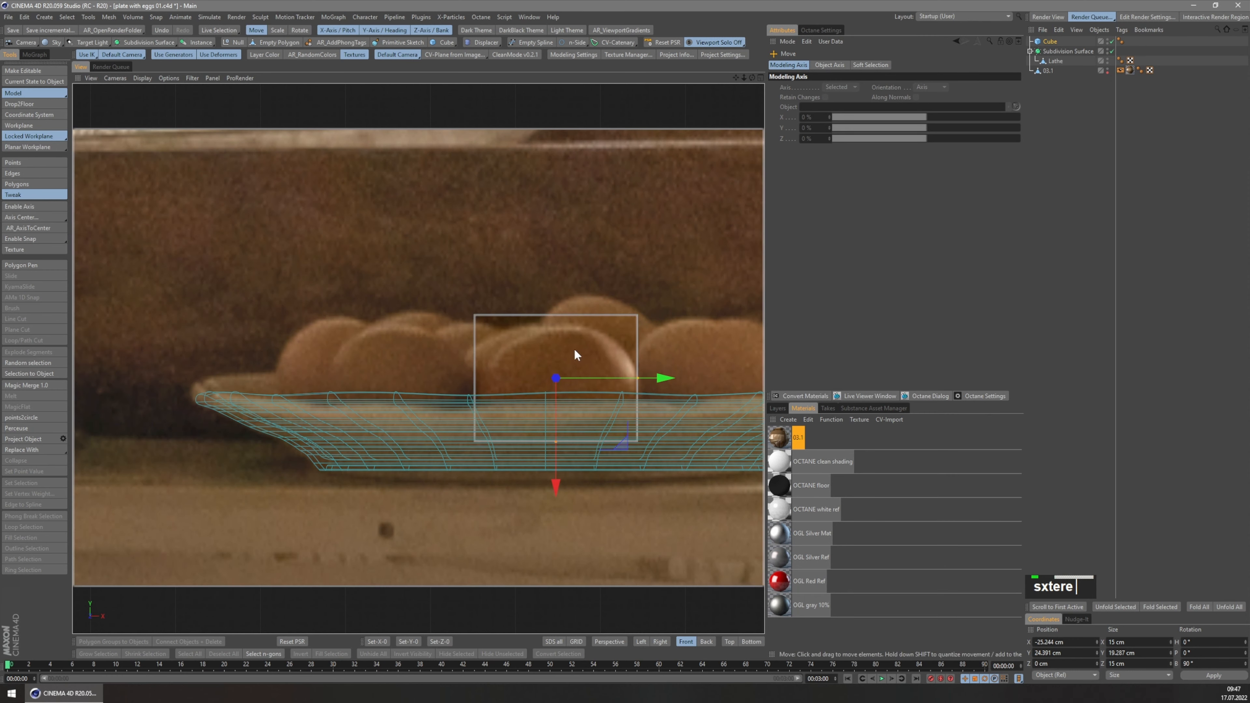
key("t")
left_click_drag(675, 203, 639, 381)
- Rotate the cube back by -90° and move it beside the plate to about X -78 cm and Y 22.8 cm
scroll(444, 391, "down", 3)
key("r")
left_click_drag(563, 339, 461, 320)
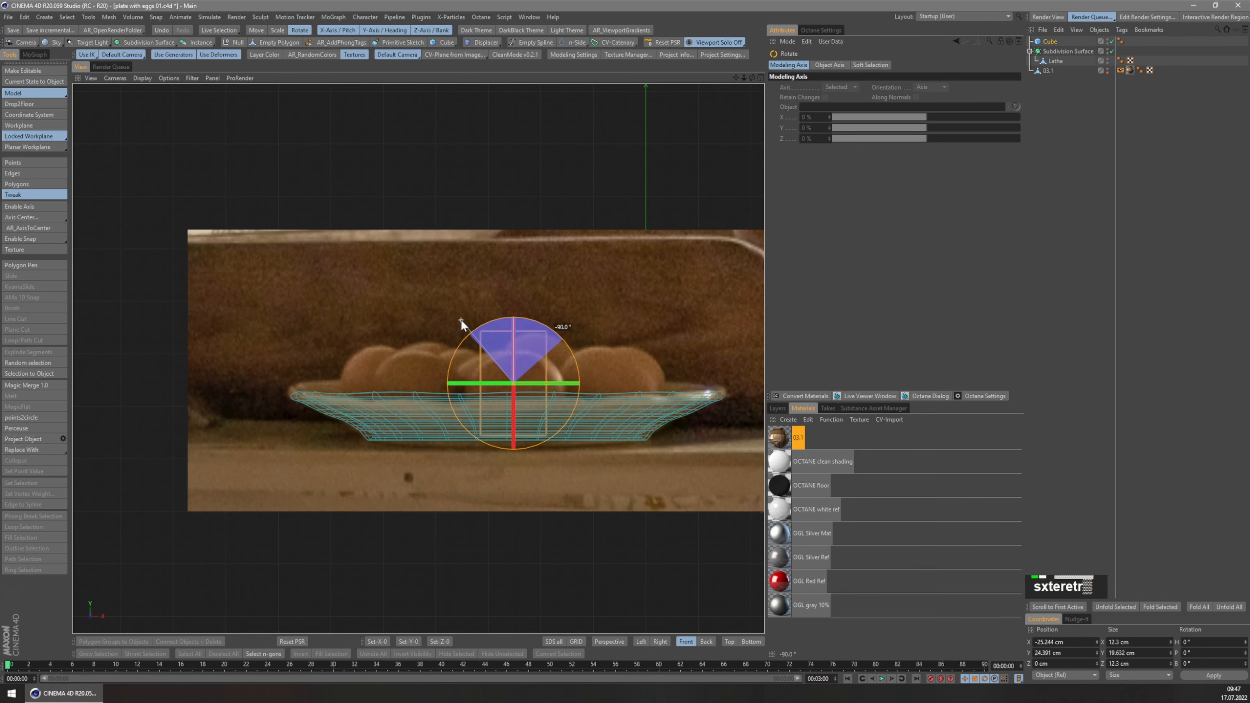
key("e")
left_click_drag(393, 393, 123, 404)
key("F1")
middle_click_drag(309, 392, 347, 397)
middle_click_drag(347, 398, 384, 404, "shift")
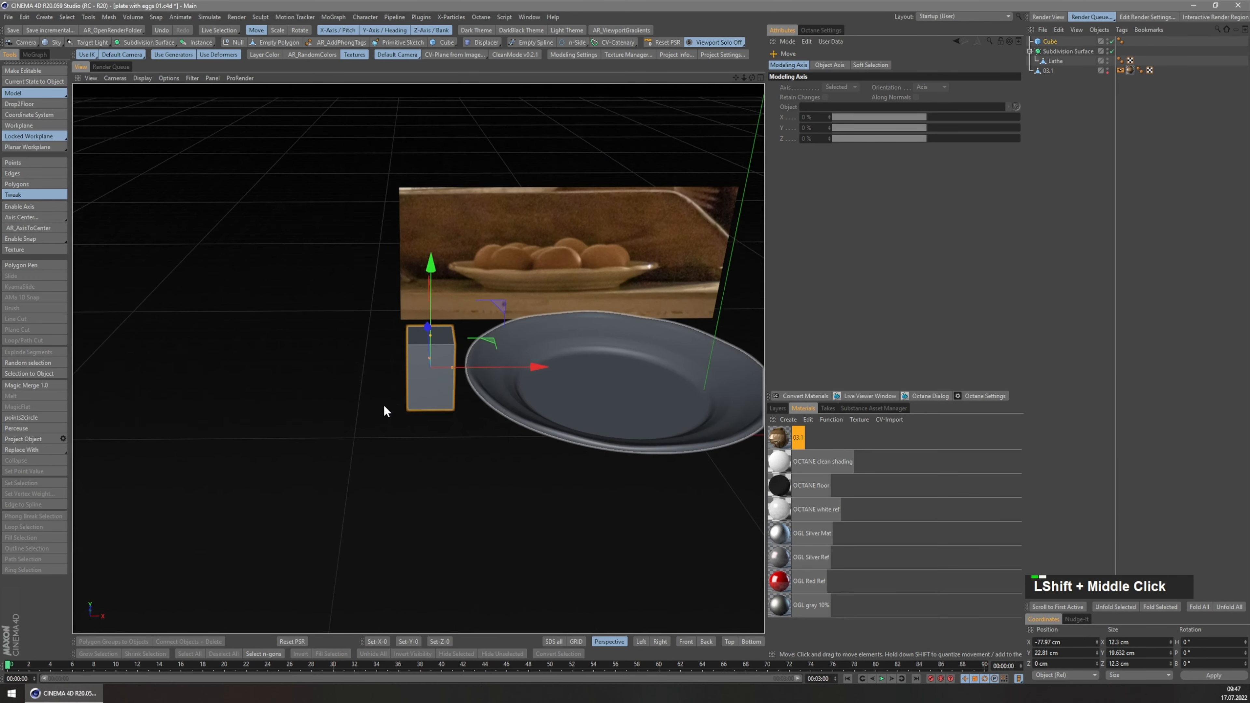
scroll(385, 406, "up", 3)
- Nest the cube under a new Subdivision Surface and save the scene file
left_click(147, 42, "alt")
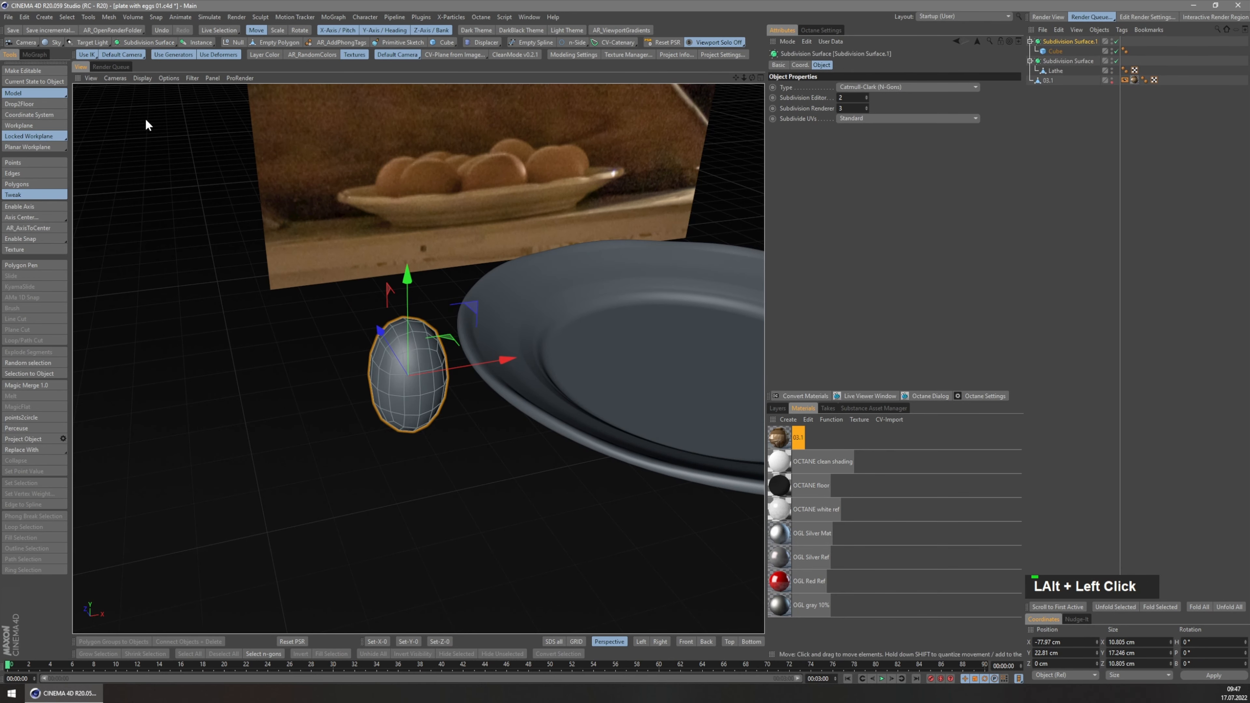
left_click(12, 32)
middle_click_drag(402, 323, 415, 415)
scroll(410, 315, "up", 3)
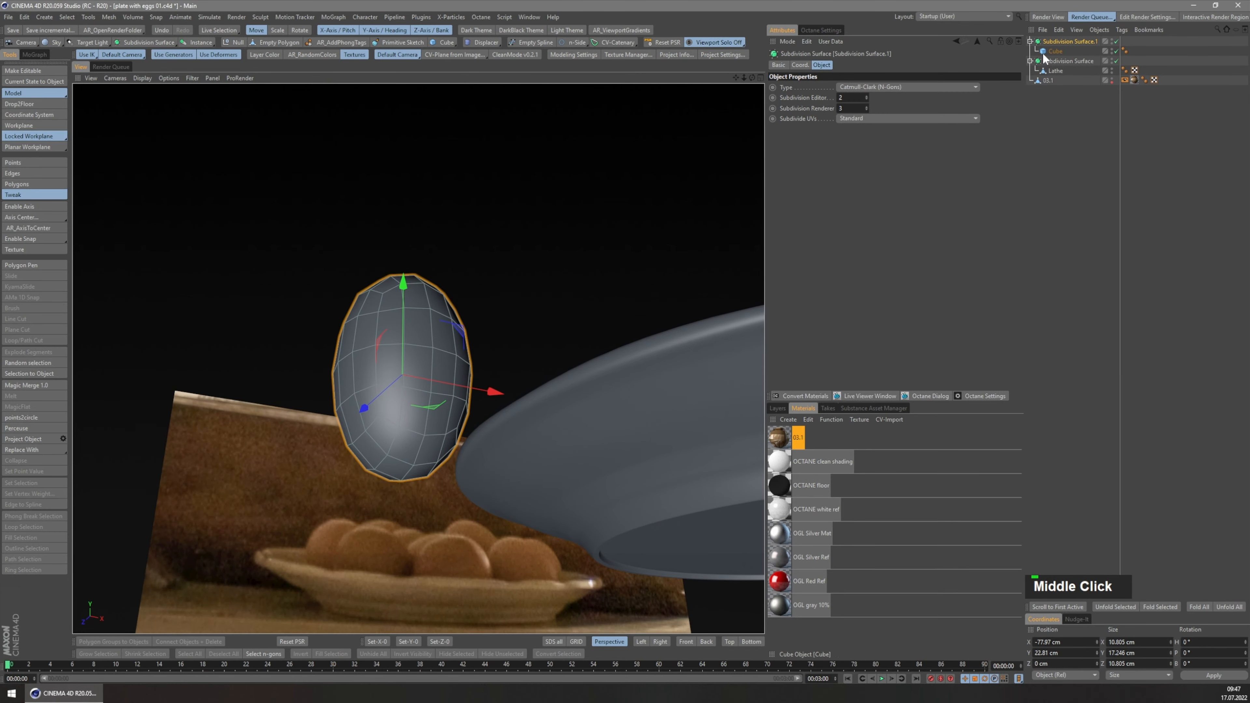
- Make the cube editable and scale up the polygon at its bottom end
left_click(1055, 51)
key("c")
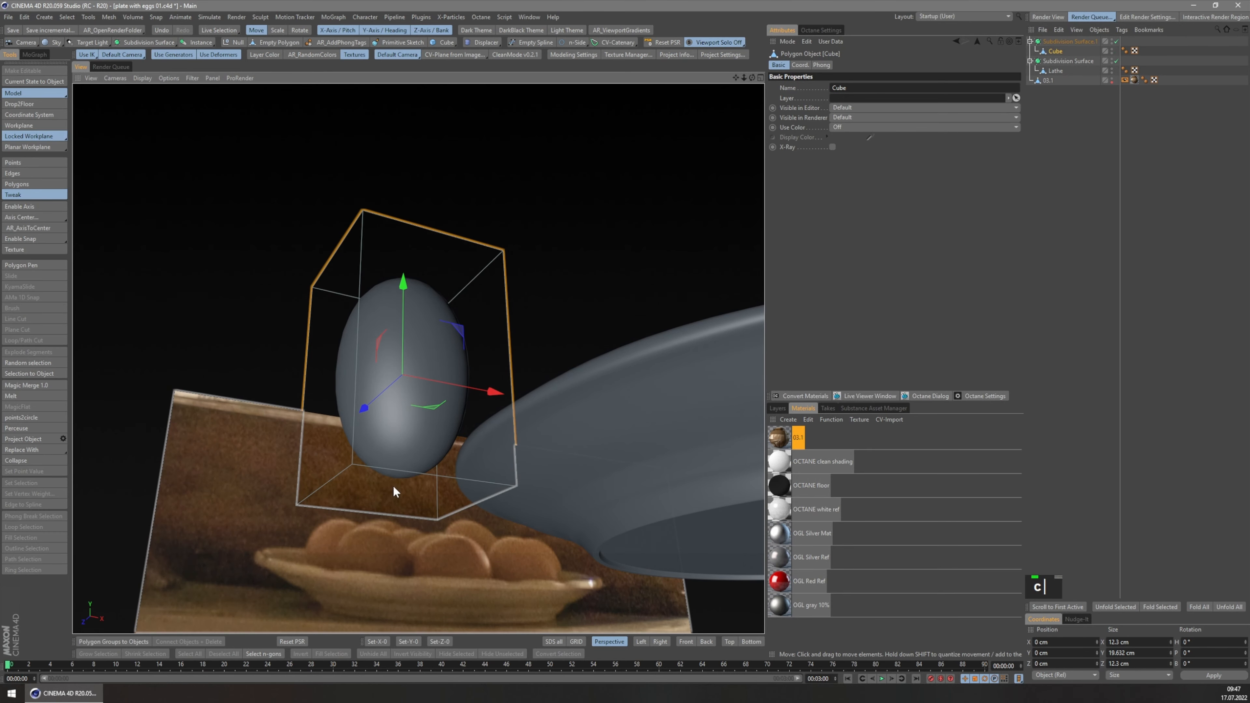
key("p")
left_click(405, 474)
key("F4")
scroll(308, 423, "up", 3)
key("n")
key("d")
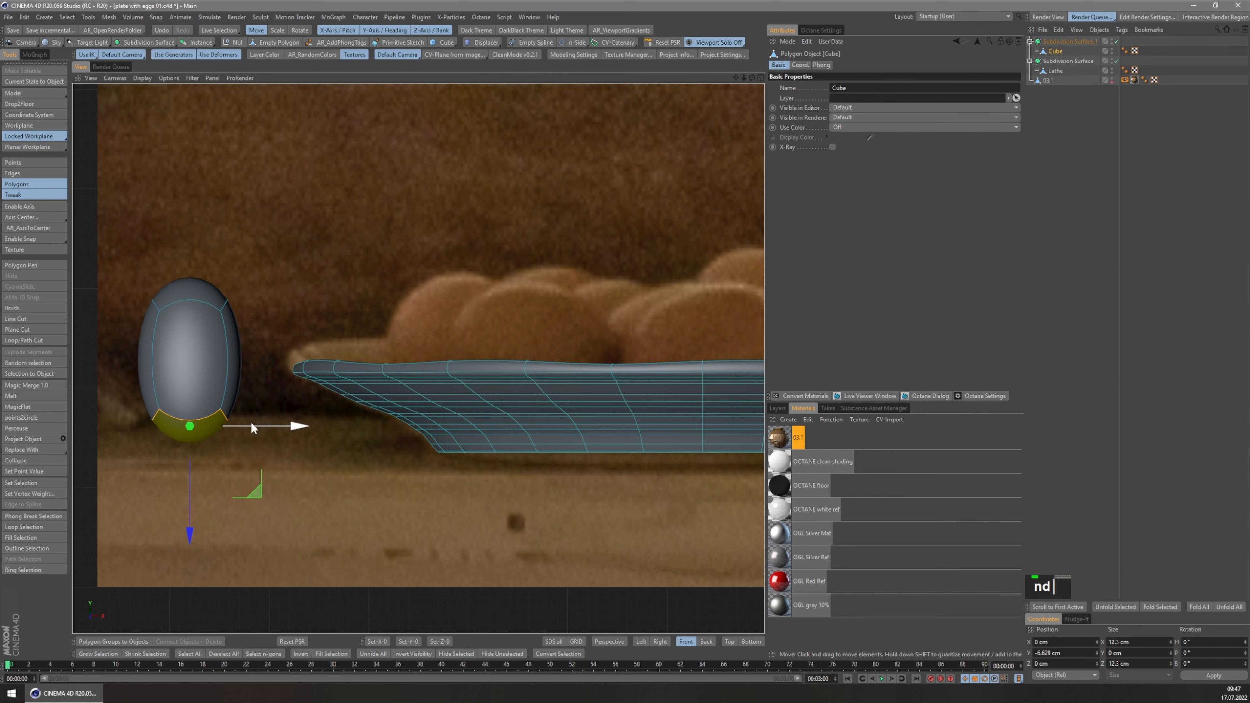
key("t")
left_click_drag(324, 340, 542, 285)
- Scale the egg's top polygon down to about 10.4 cm and raise it slightly to taper the upper end
left_click(207, 303)
left_click_drag(384, 246, 314, 233)
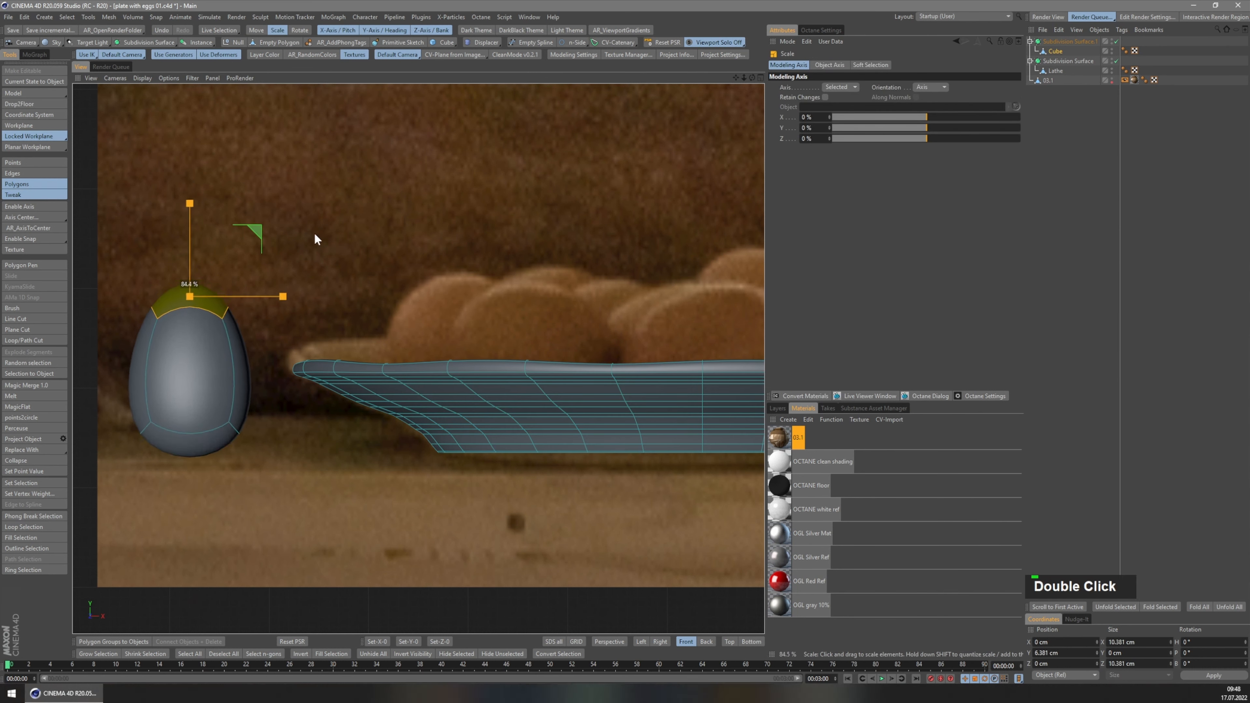
key("e")
left_click_drag(188, 200, 188, 194)
left_click(1078, 150)
scroll(361, 359, "down", 3)
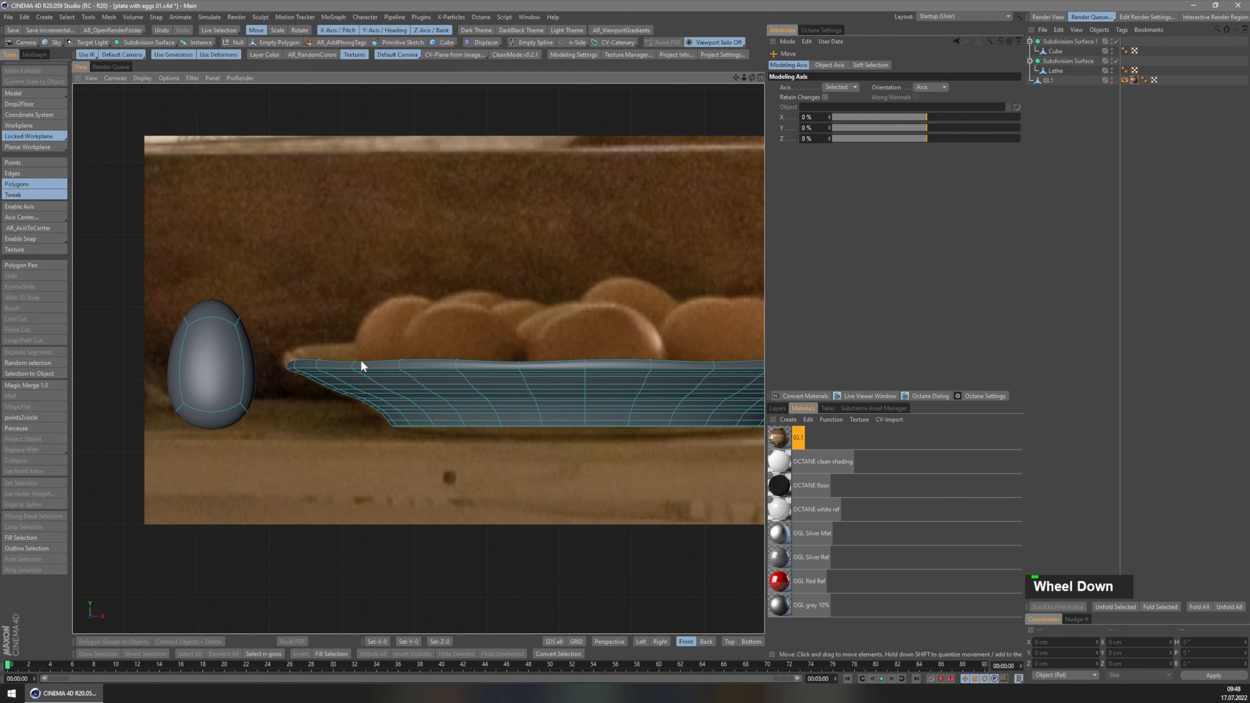
- Add a horizontal loop cut around the egg's middle and scale the new edge loop outward
scroll(227, 384, "up", 4)
scroll(228, 386, "up", 2)
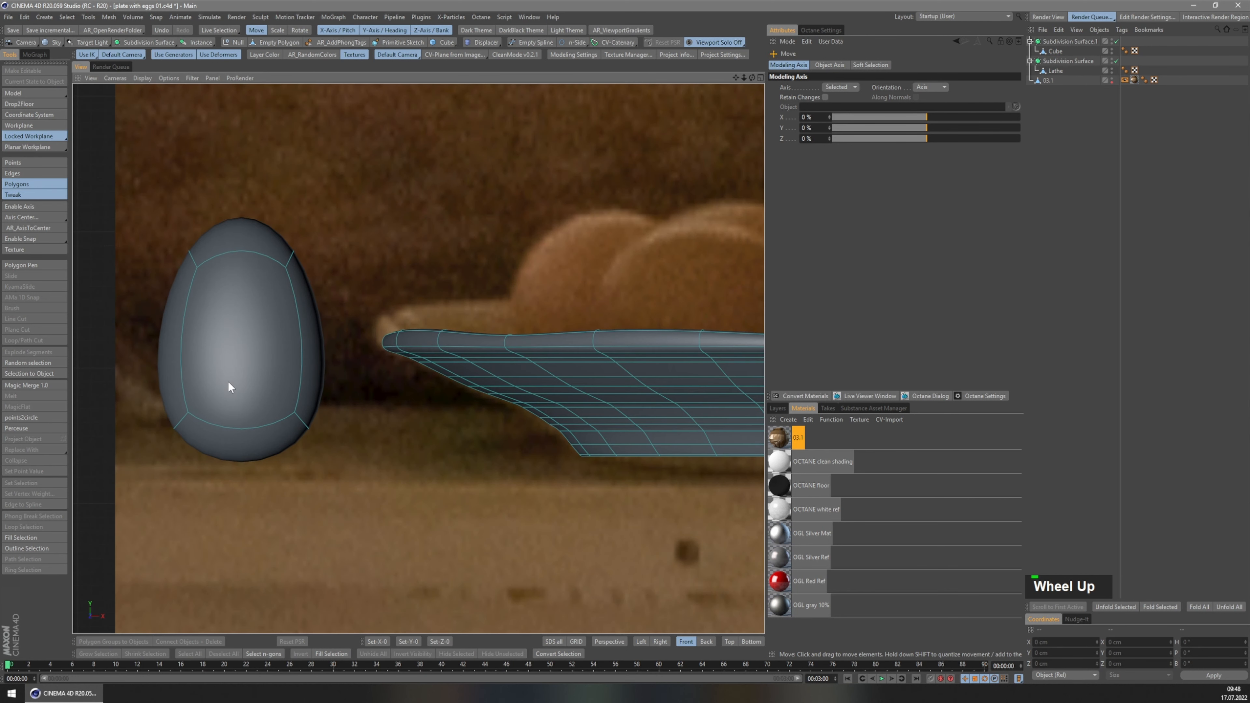
key("k")
key("l")
left_click(1055, 51)
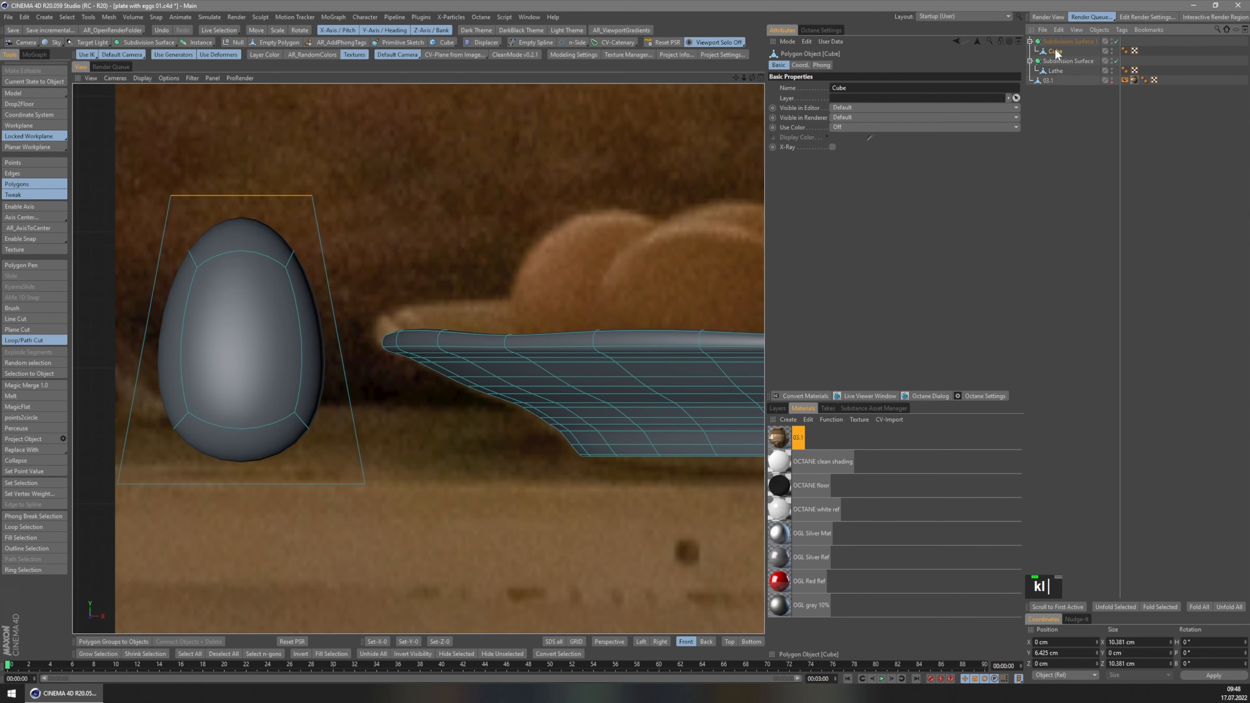
left_click(344, 376)
key("t")
double_click(283, 365)
left_click_drag(433, 382, 463, 385)
- Move the egg's bottom polygon down and scale the middle edge loop to about 19.4 cm
key("p")
left_click(267, 461)
key("e")
left_click_drag(248, 527, 250, 585)
key("shift+e")
key("t")
left_click_drag(424, 430, 449, 418)
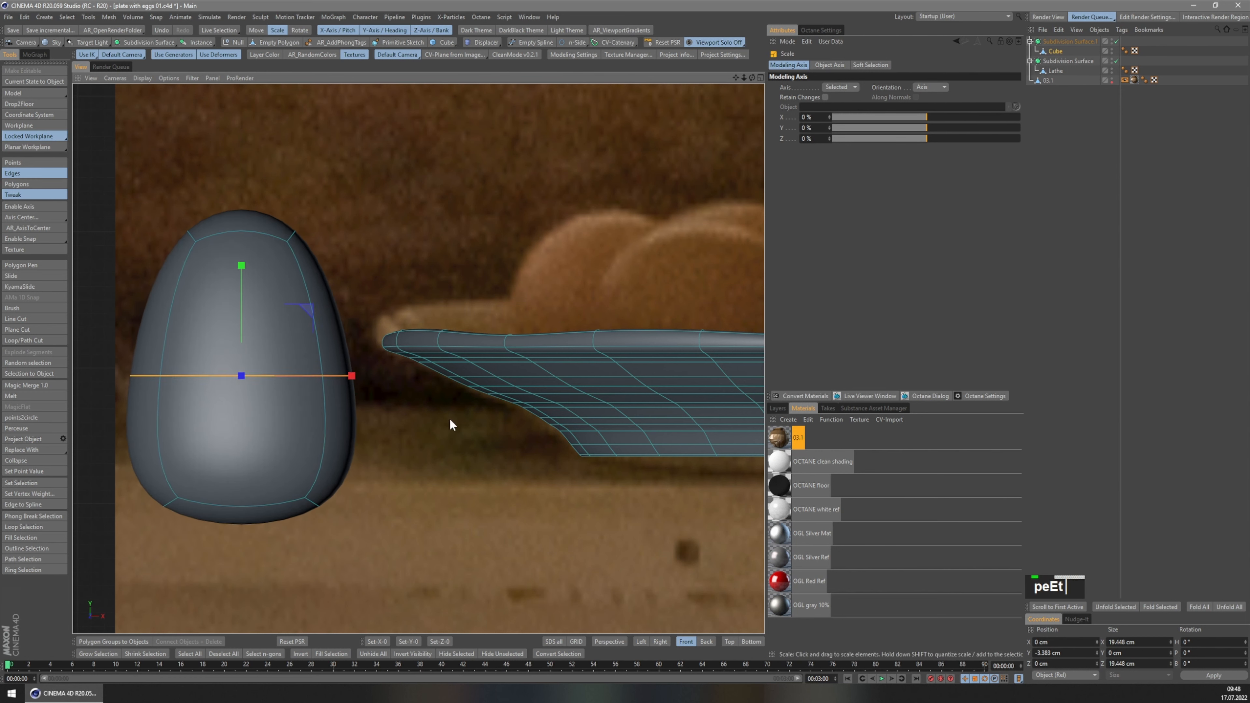
- Slide the egg's middle edge loop upward with KyamaSlide
key("s")
key("a")
left_click_drag(865, 130, 850, 130)
left_click_drag(413, 335, 485, 333)
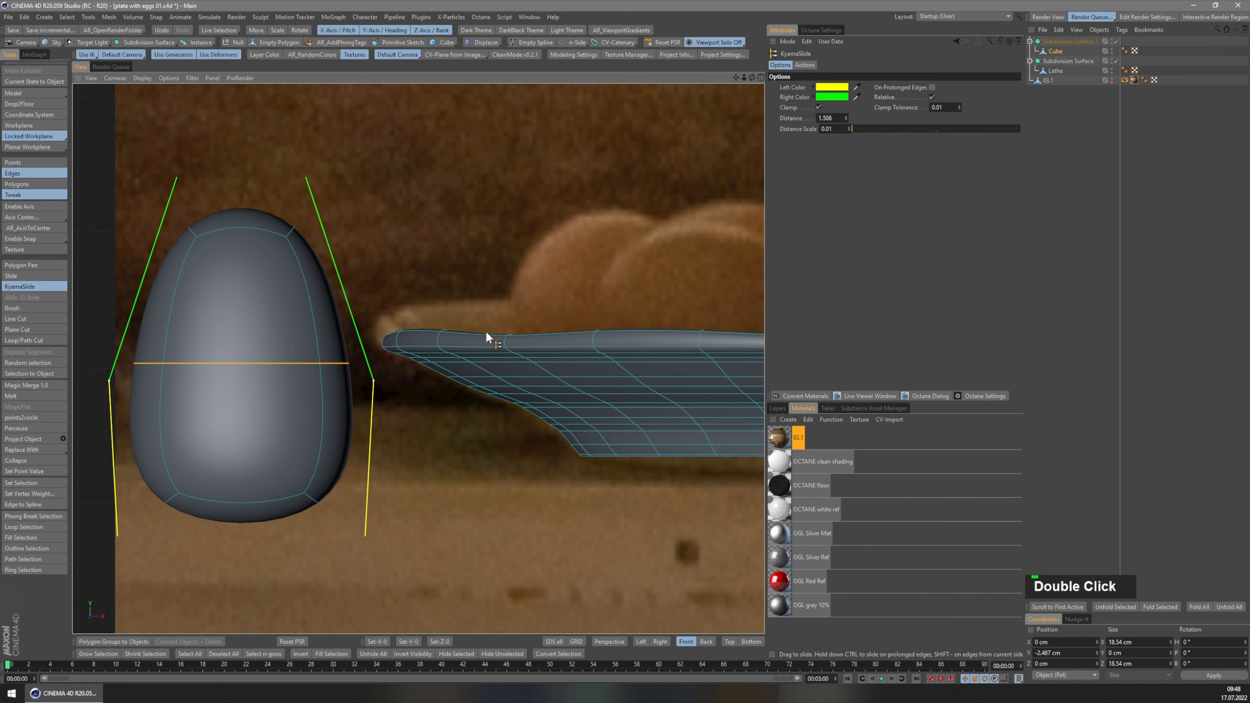
- Scale the egg's top polygon to about 8.8 cm and raise it to about Y 8.7 cm
key("p")
key("v")
left_click(241, 214)
scroll(459, 212, "down", 1)
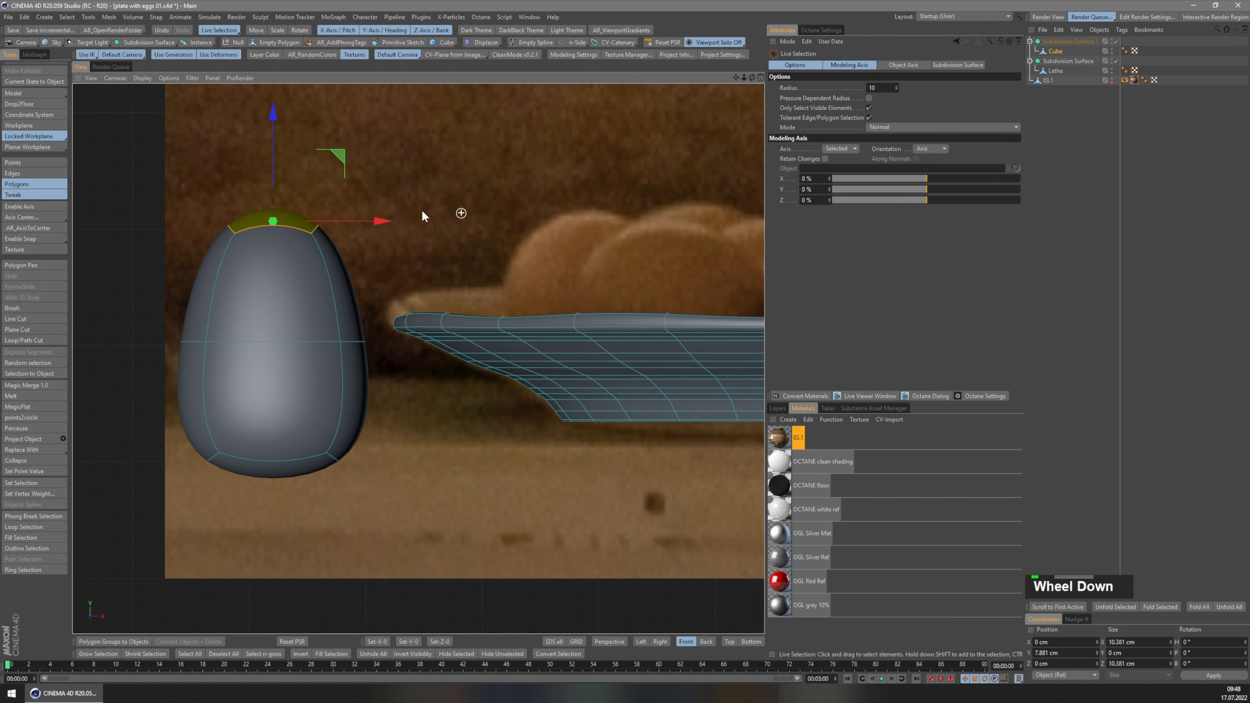
key("t")
left_click_drag(426, 209, 405, 210)
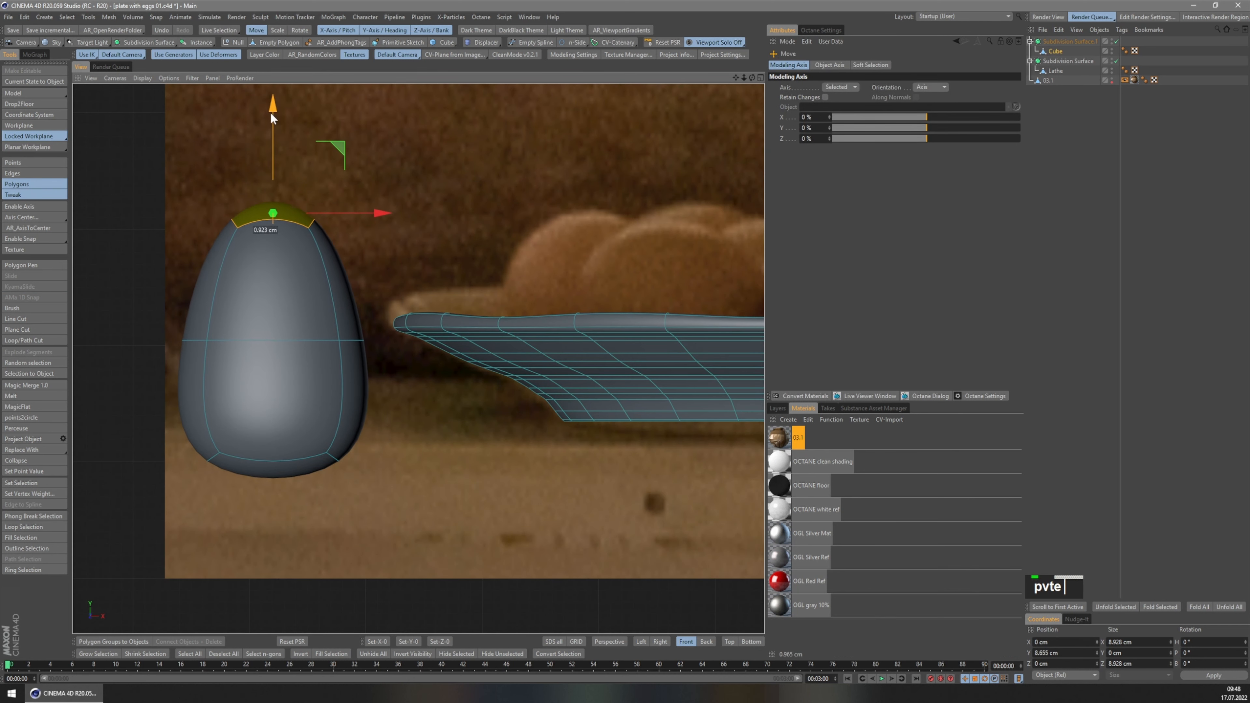
- Lower the egg's bottom polygon to about Y -13.7 cm, and widen the middle edge loop to about 20.2 cm
left_click(273, 478)
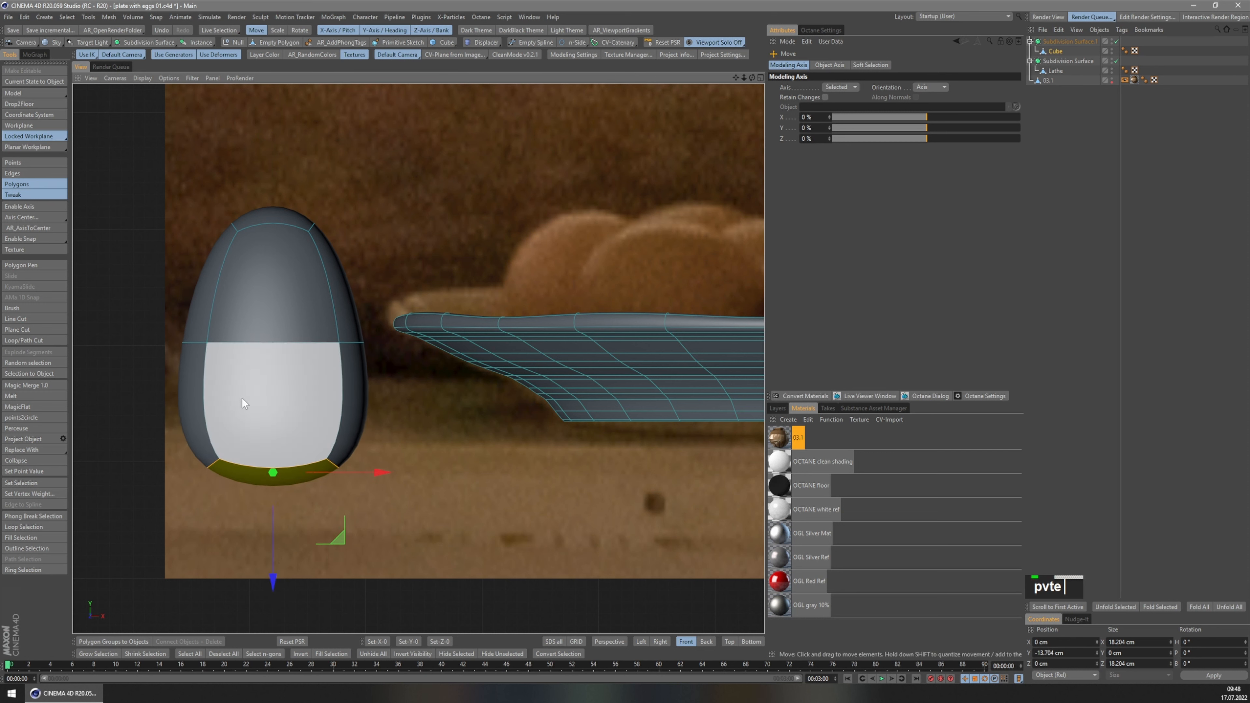
key("shift+e")
key("t")
left_click_drag(455, 411, 491, 408)
key("s")
key("a")
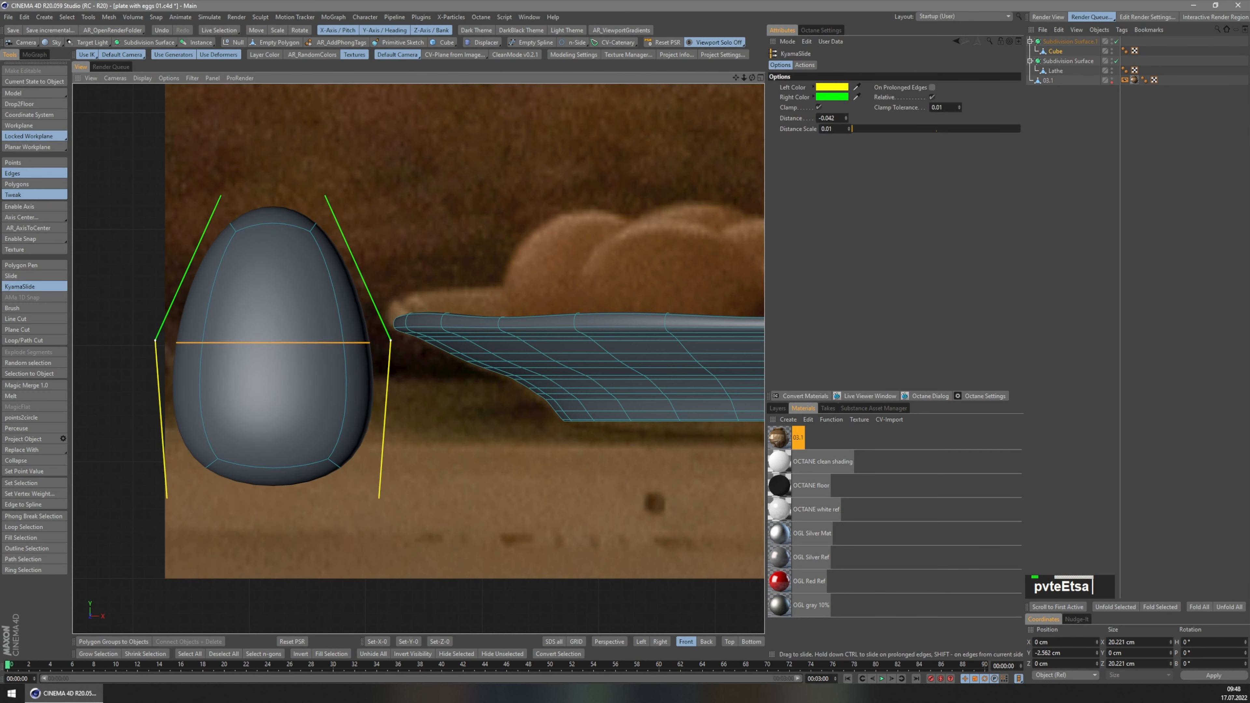
- Lower the egg's top polygon slightly to about Y 8.6 cm and scale it to about 7.7 cm
key("p")
key("v")
left_click(270, 210)
left_click_drag(272, 136, 272, 145)
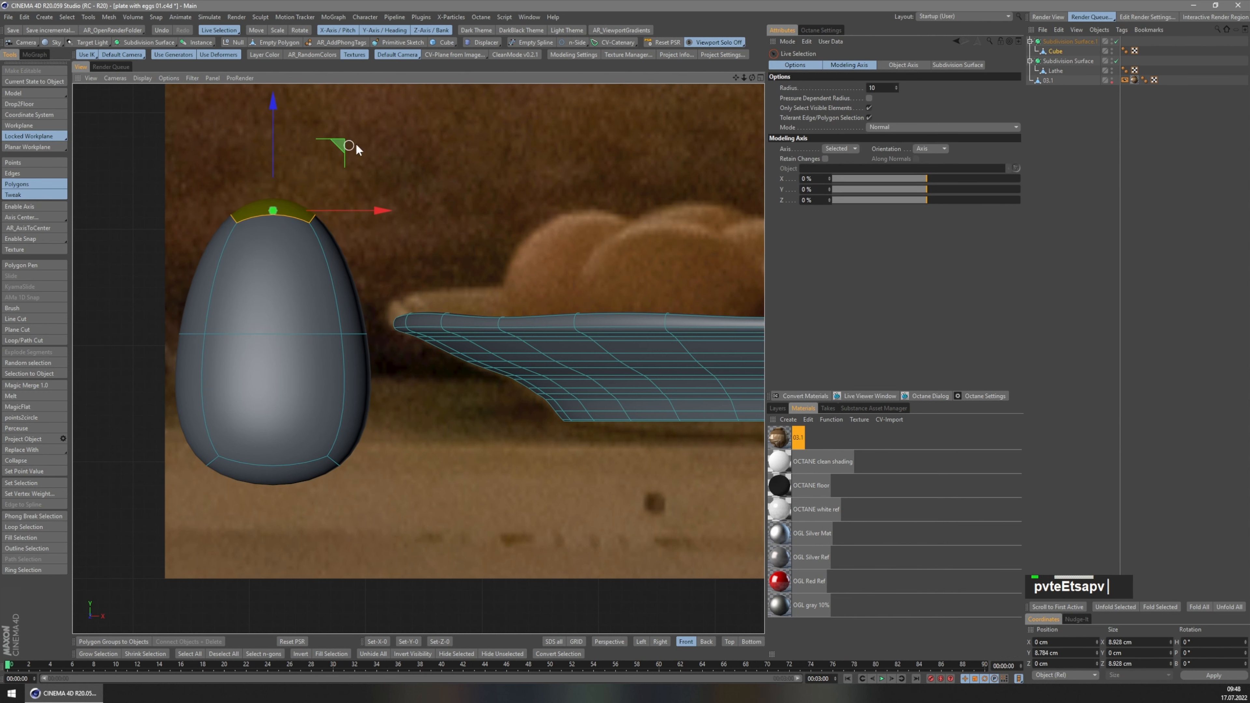
key("t")
left_click_drag(355, 144, 304, 149)
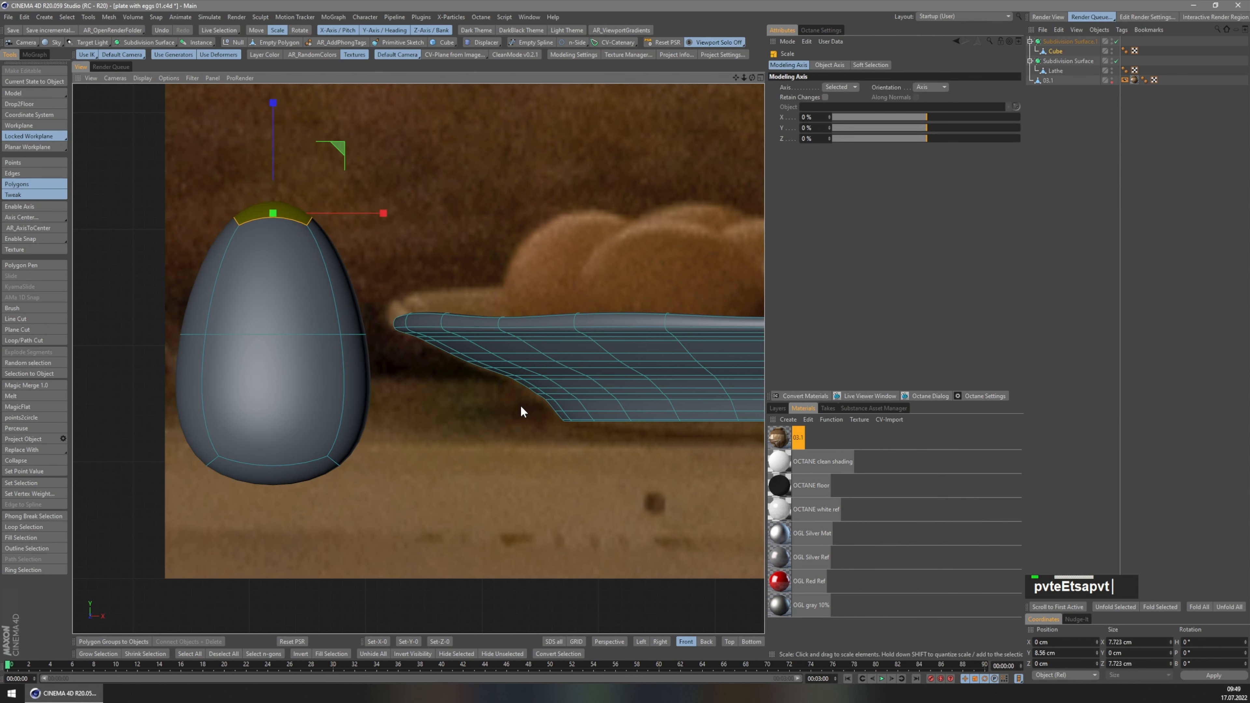
- Slide the egg's middle edge loop up and scale it to about 20 cm
key("shift+e")
key("s")
key("a")
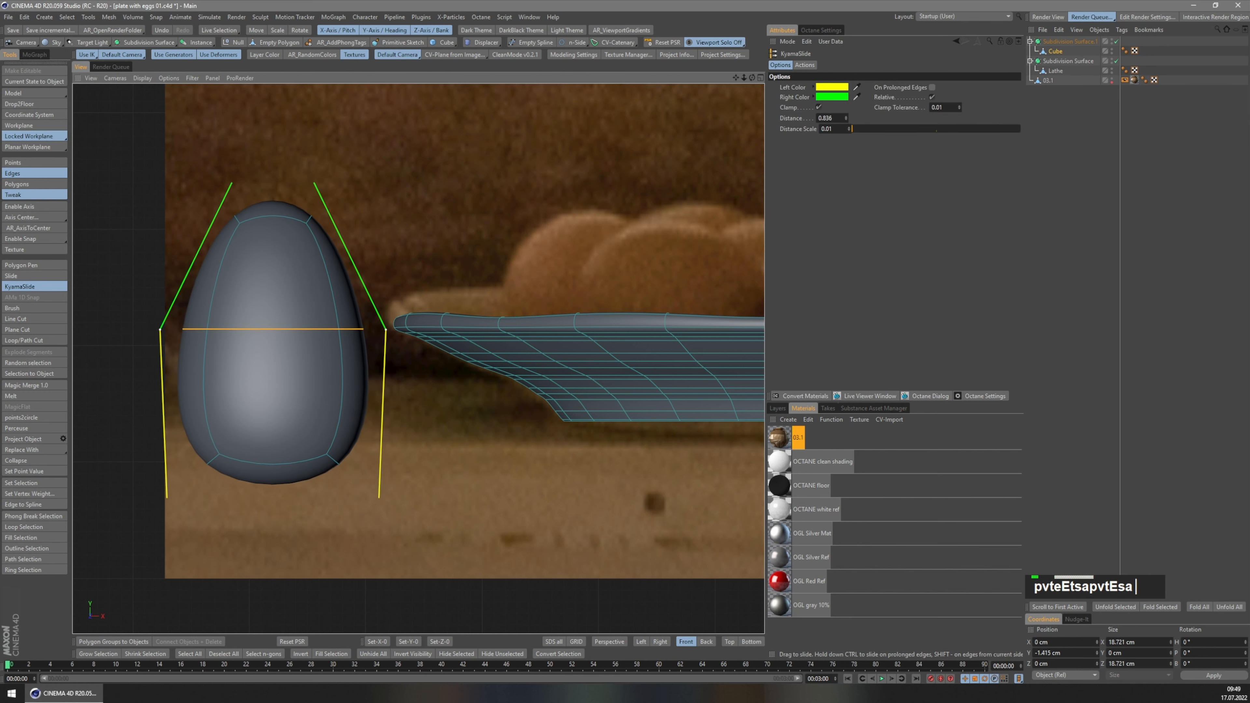
key("t")
left_click_drag(511, 319, 526, 321)
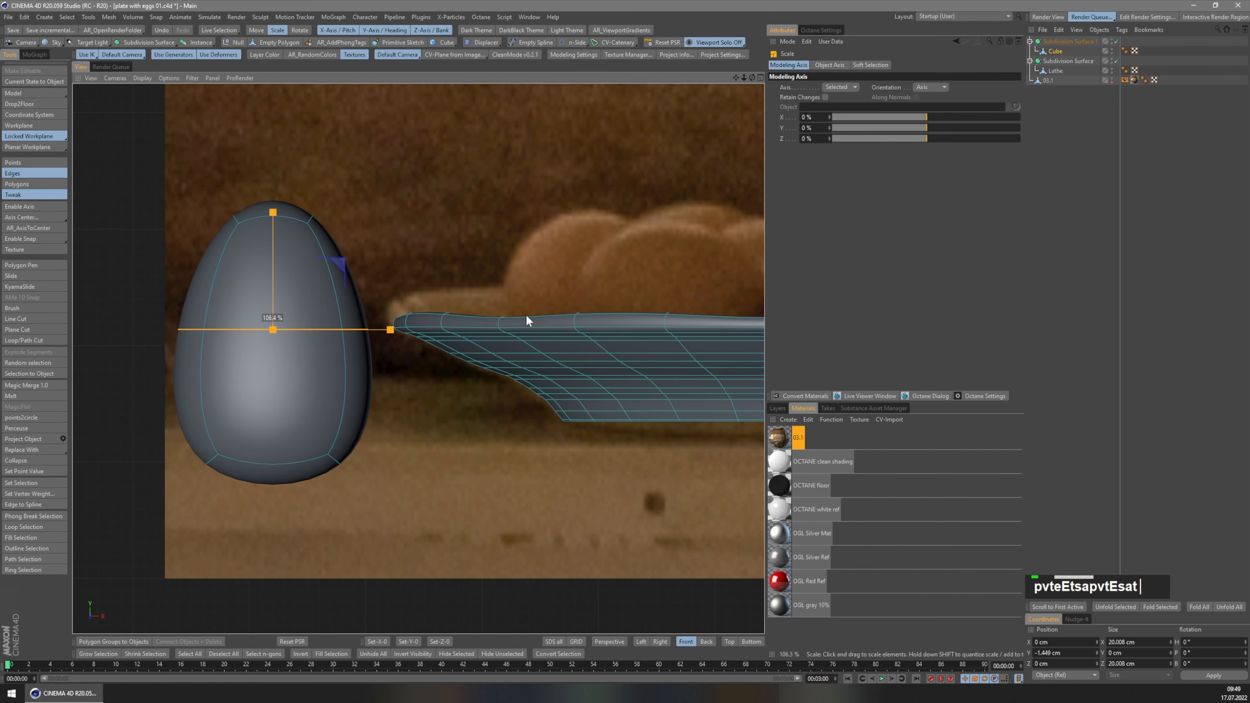
scroll(118, 351, "down", 3)
left_click(1063, 207)
scroll(256, 345, "down", 3)
scroll(291, 347, "up", 2)
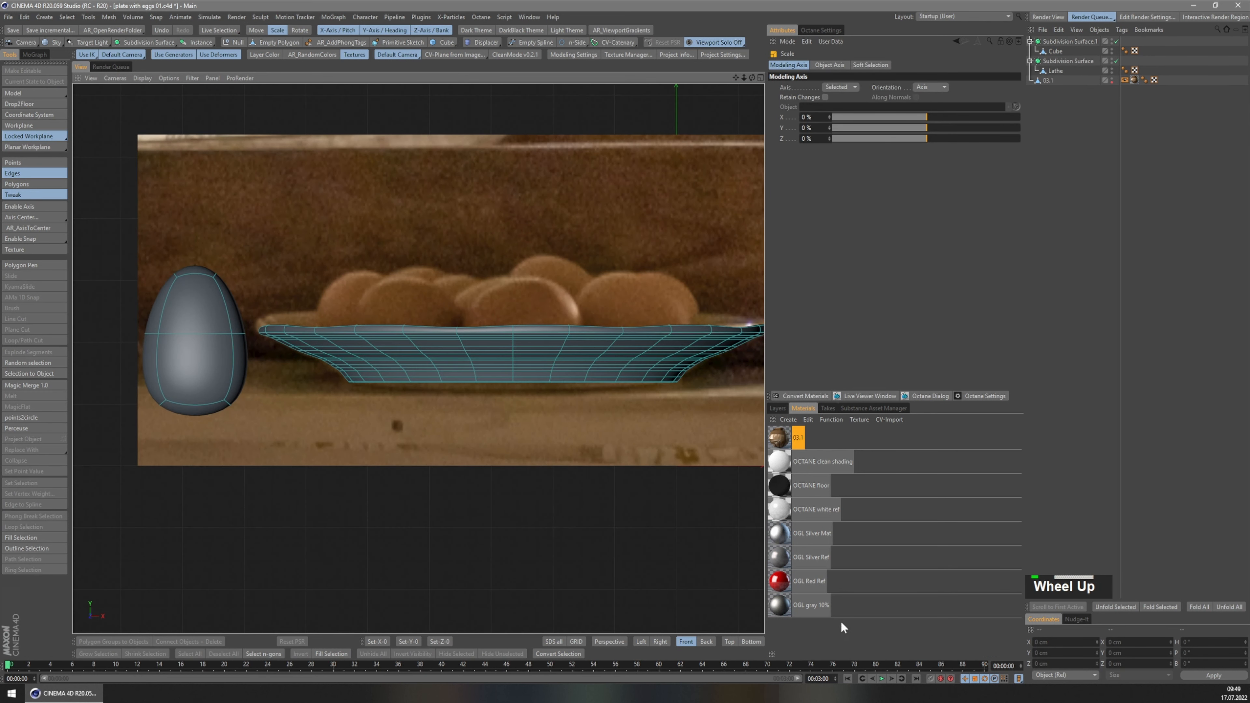
- Apply the OGL gray 10% material to the egg and display the scene shaded without lines
left_click_drag(779, 605, 1075, 60)
key("n")
key("c")
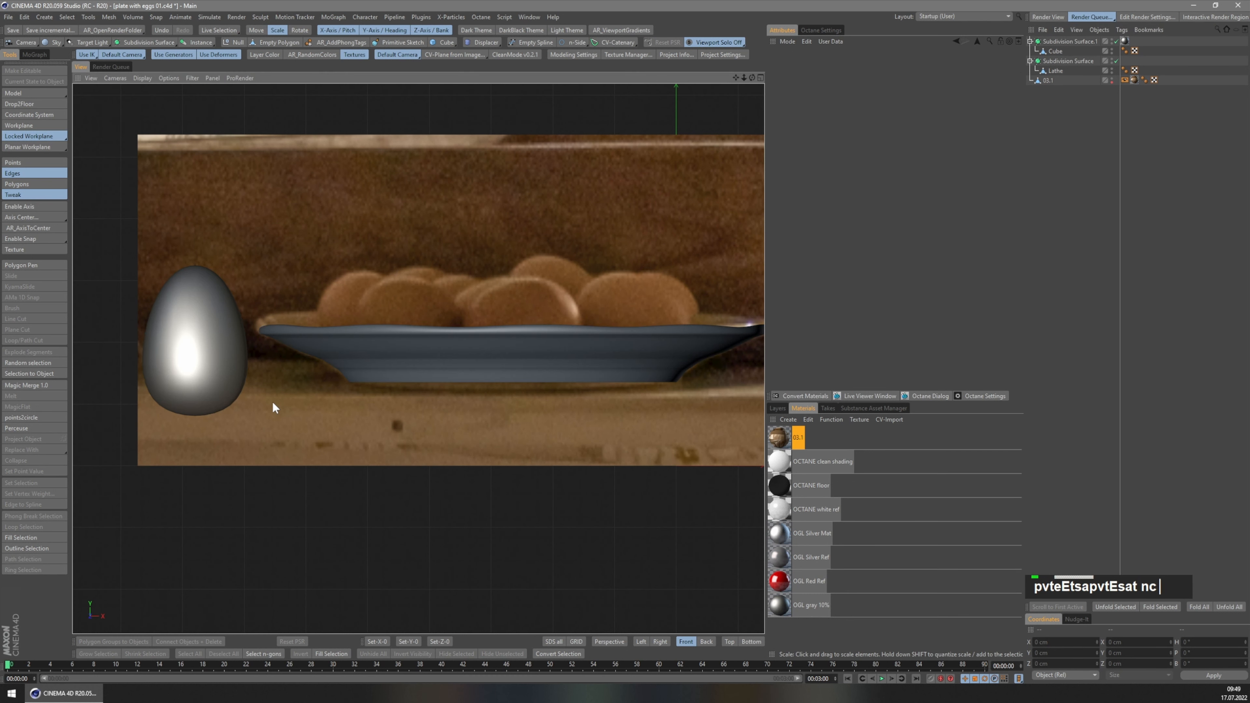
- Try the OGL Silver Mat material on the plate and replace it with OGL Red Ref
left_click_drag(779, 534, 1058, 61)
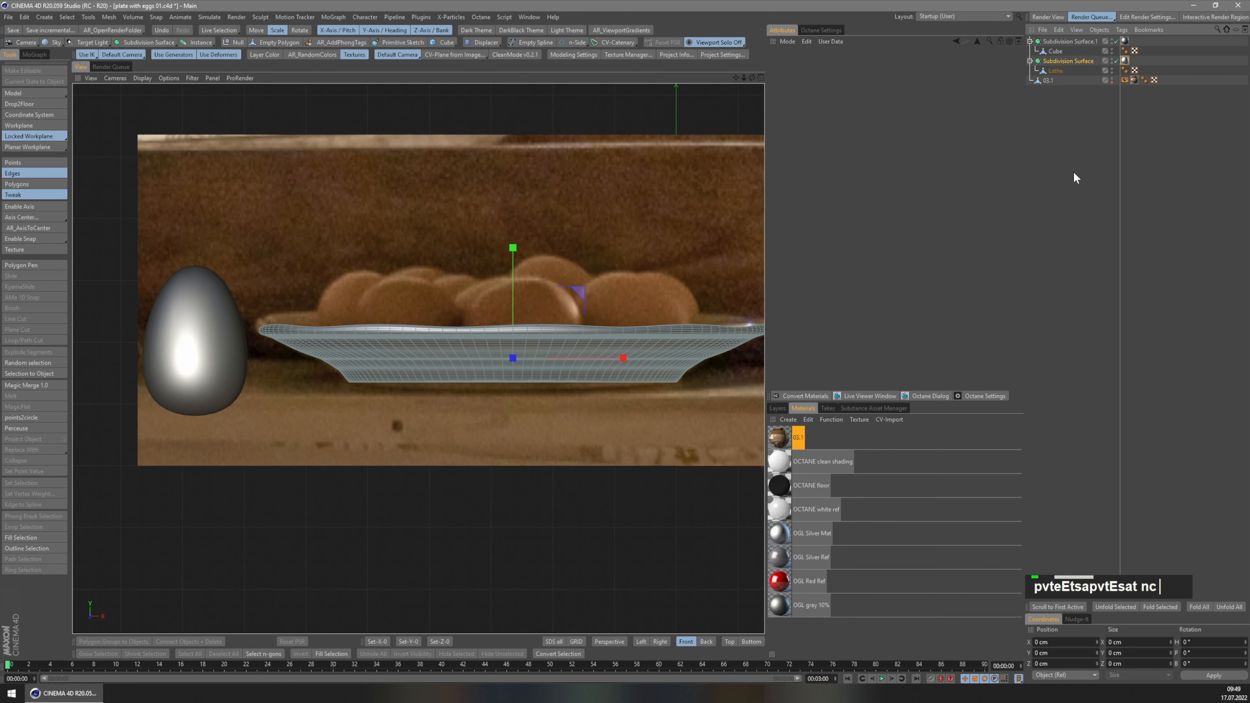
left_click(1074, 168)
left_click(779, 559)
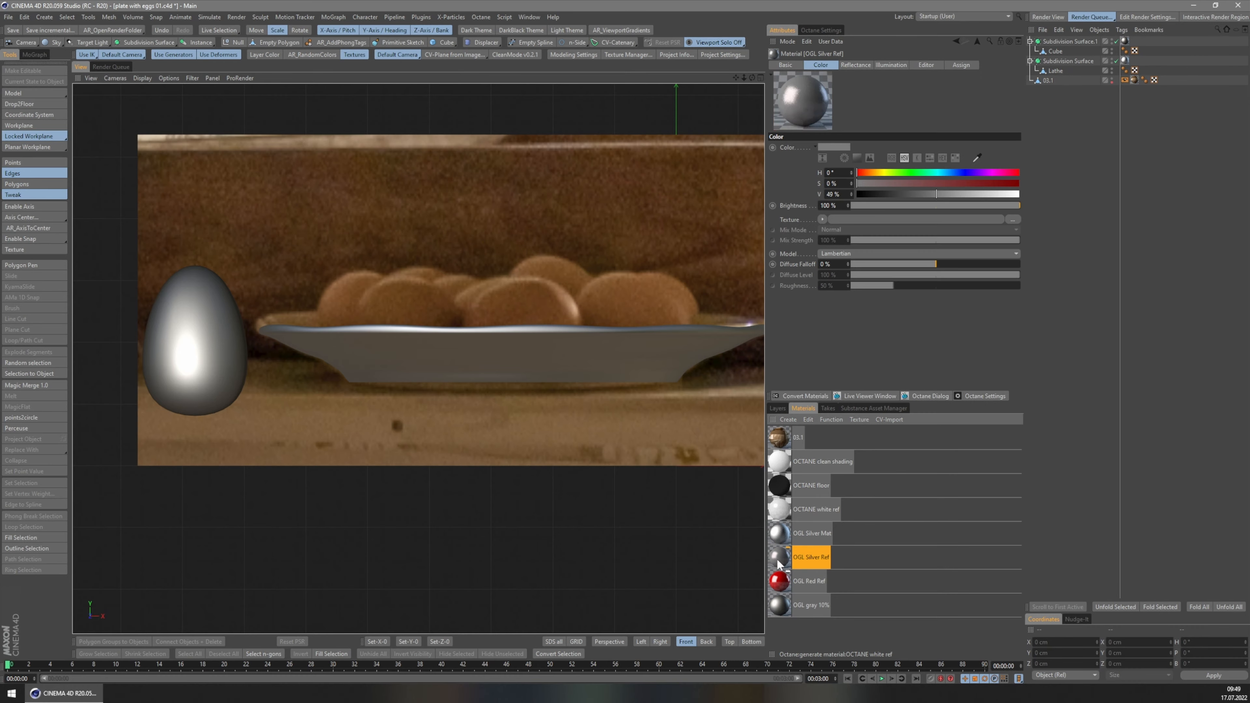
left_click_drag(1127, 64, 1127, 64)
- Set the egg's editor subdivision to 3 and drop the plate onto the floor
key("F1")
middle_click_drag(503, 413, 458, 231)
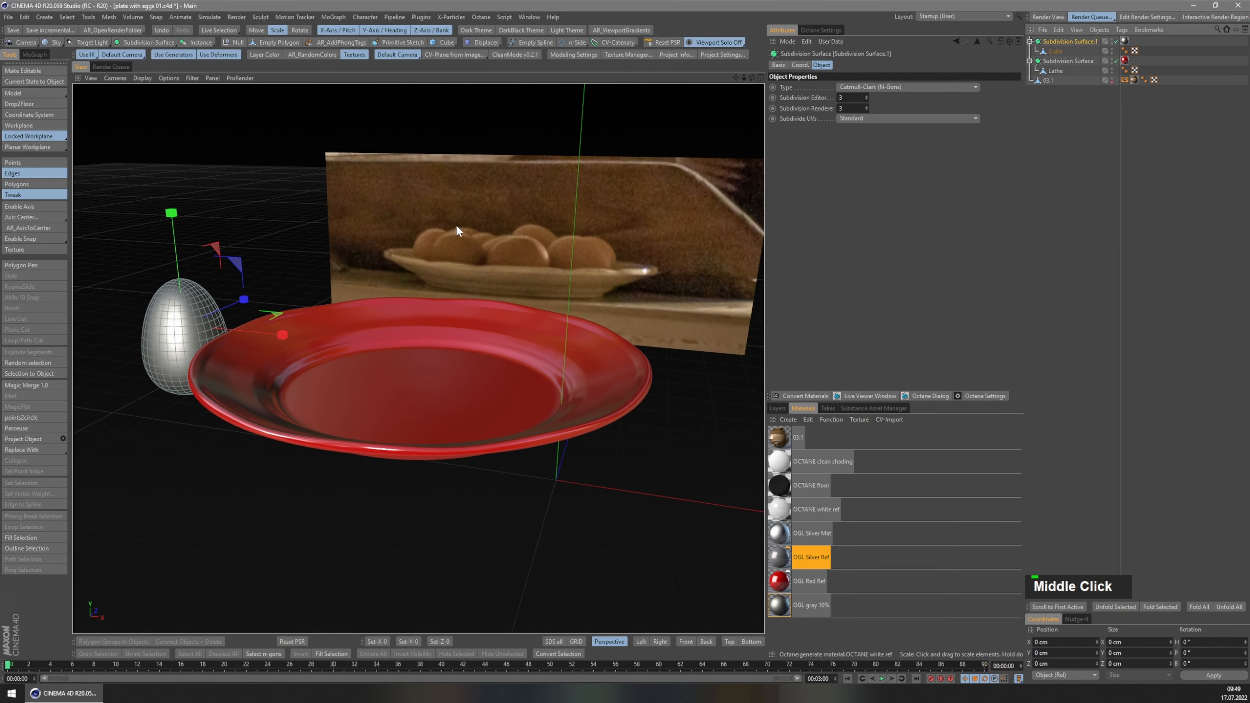
left_click(42, 93)
left_click(1068, 61)
left_click(42, 104)
scroll(441, 315, "down", 2)
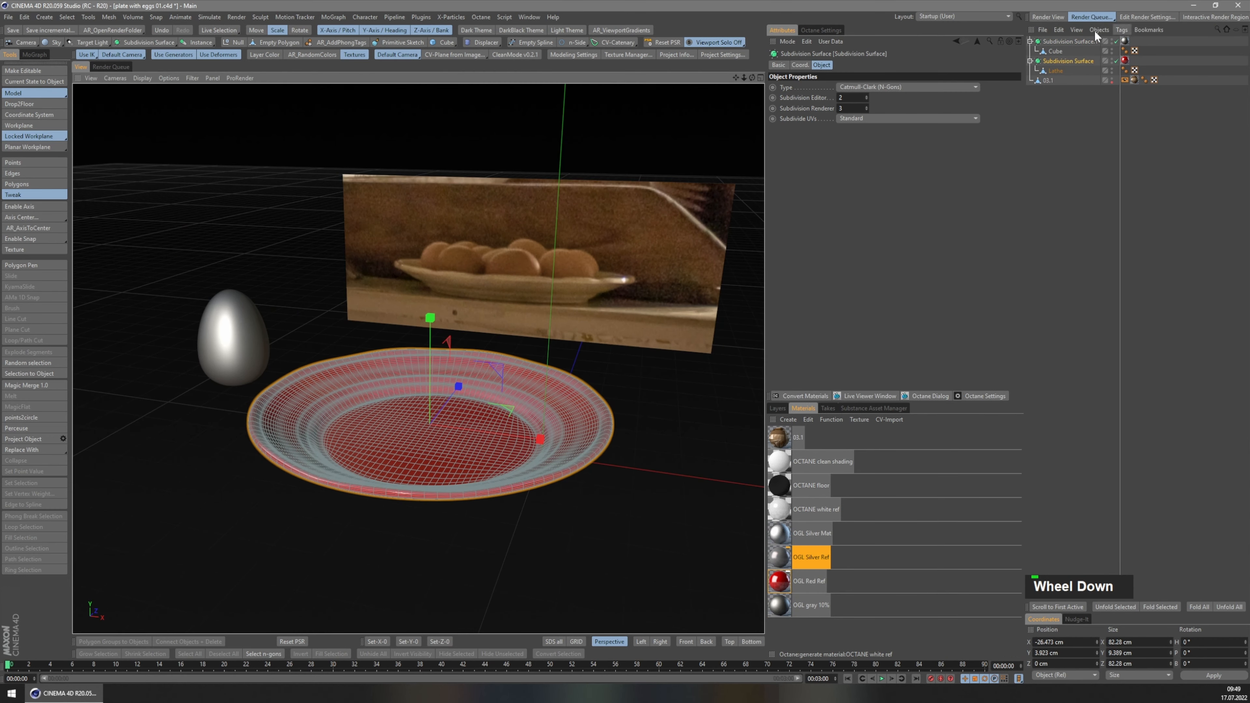
- Move the egg horizontally over the plate in the top view
left_click(1078, 41)
key("e")
key("F2")
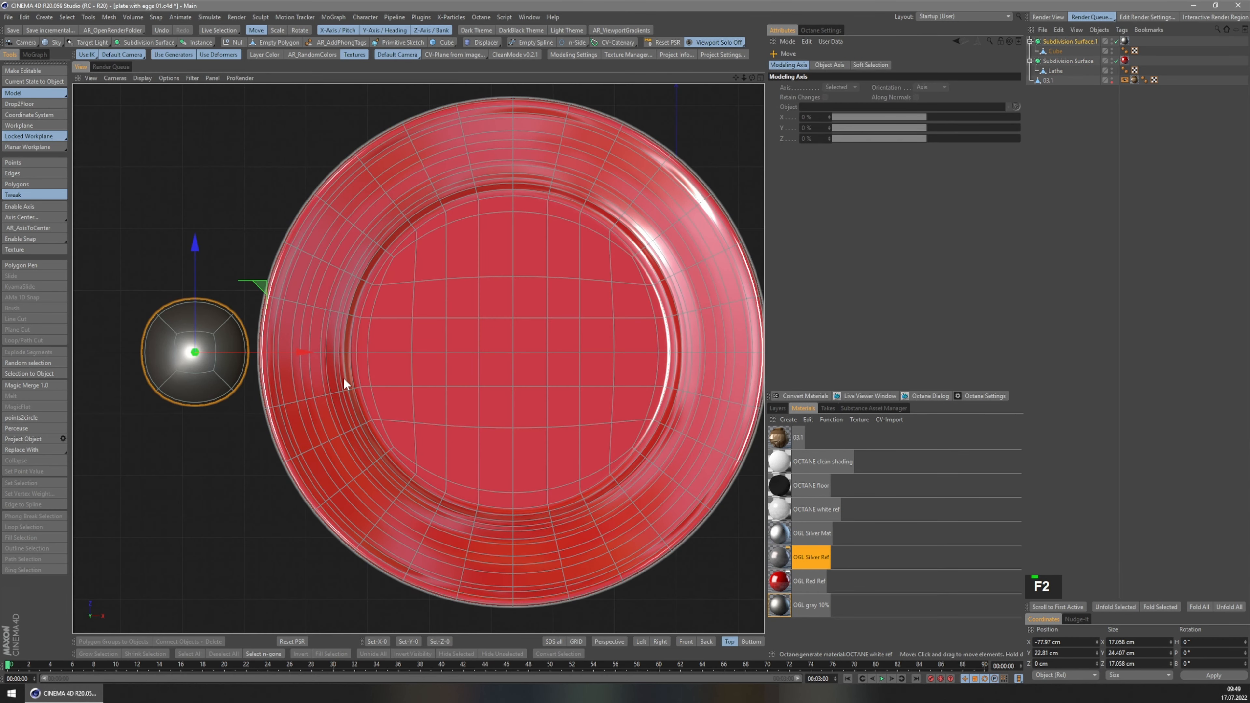
left_click_drag(356, 382, 599, 463)
- Tilt the egg to about 103° in the front view and lower it to about Y 11.5 cm
key("F4")
key("r")
left_click_drag(614, 243, 513, 580)
key("e")
key("n")
left_click_drag(424, 429, 433, 495)
scroll(399, 394, "up", 3)
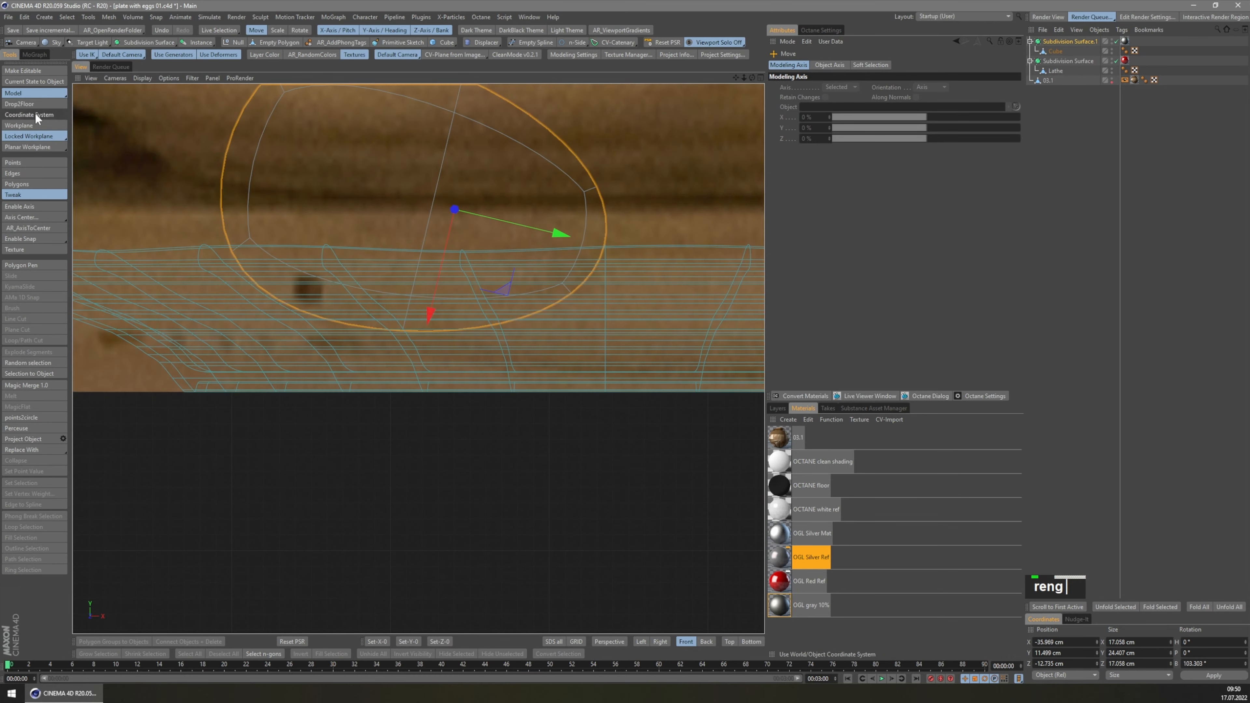
- Scale the egg down to about 14.3 × 20.5 × 14.3 cm and lower it along world Y into the plate
key("F1")
scroll(362, 382, "up", 4)
key("t")
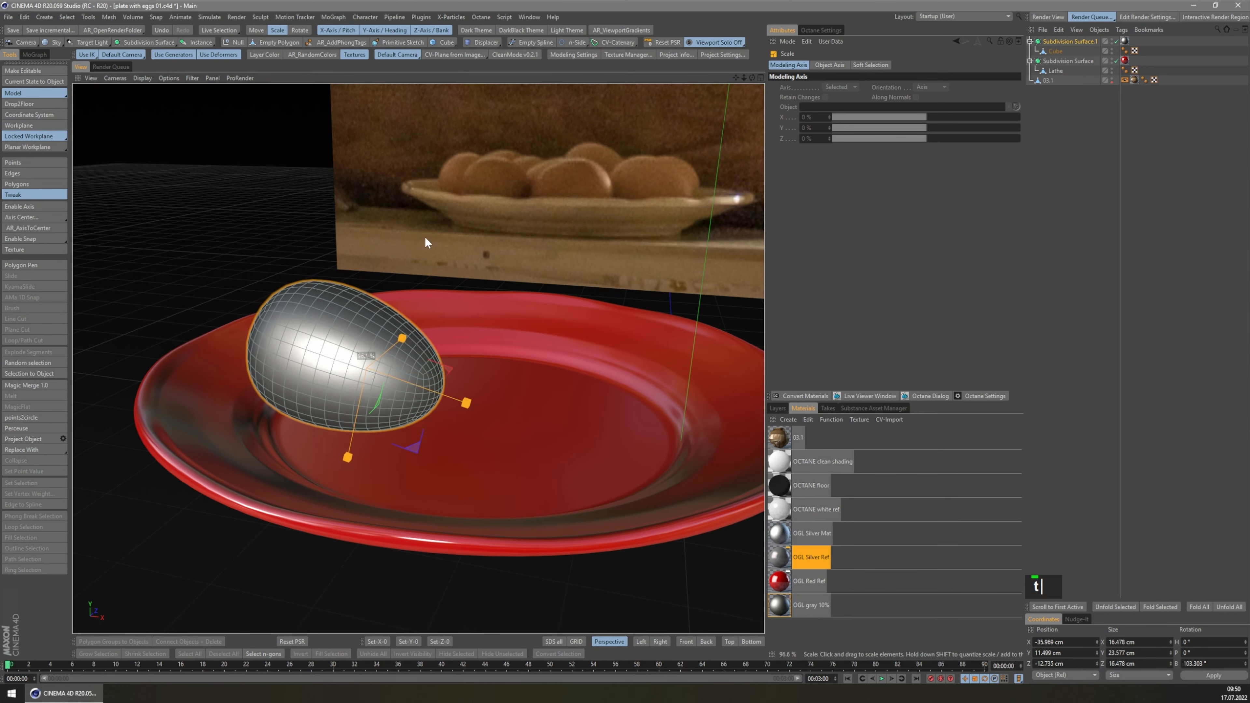
left_click_drag(424, 237, 363, 358)
key("e")
left_click_drag(370, 290, 360, 337)
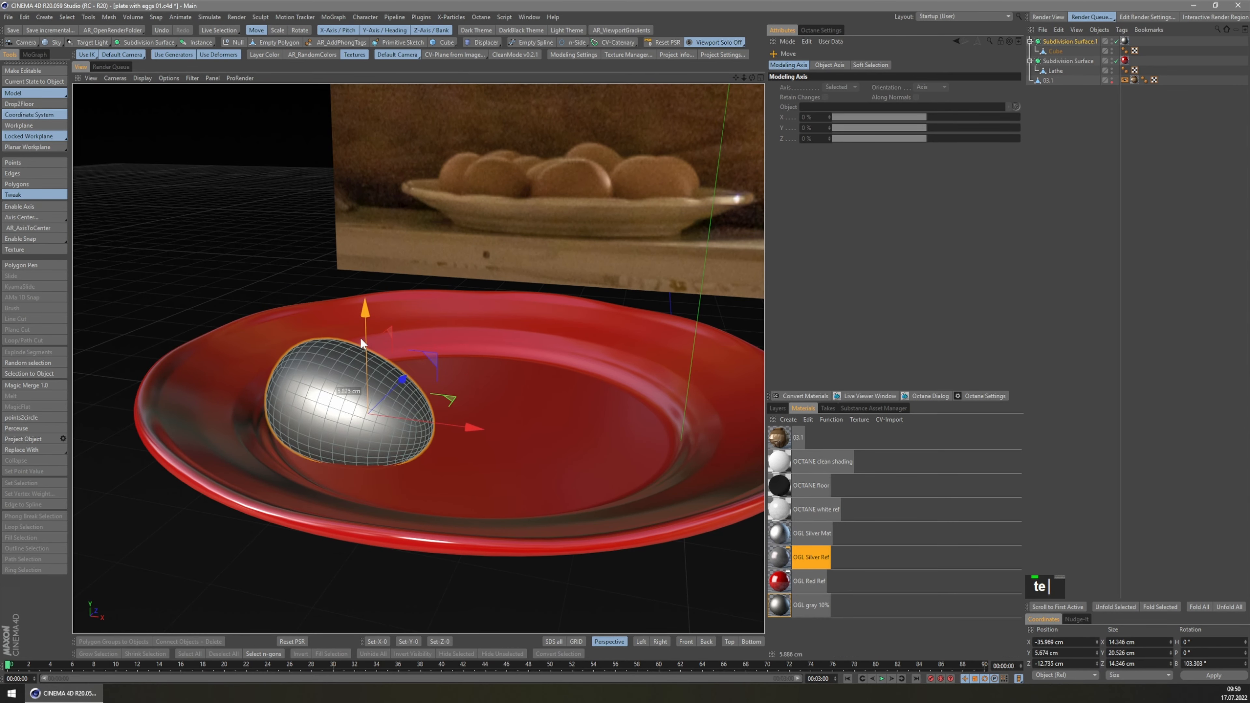
- Extend the egg's blunt end by moving its end polygon outward along the normal in the top view
middle_click_drag(361, 337, 384, 483)
key("F2")
scroll(422, 500, "up", 4)
left_click(1056, 50)
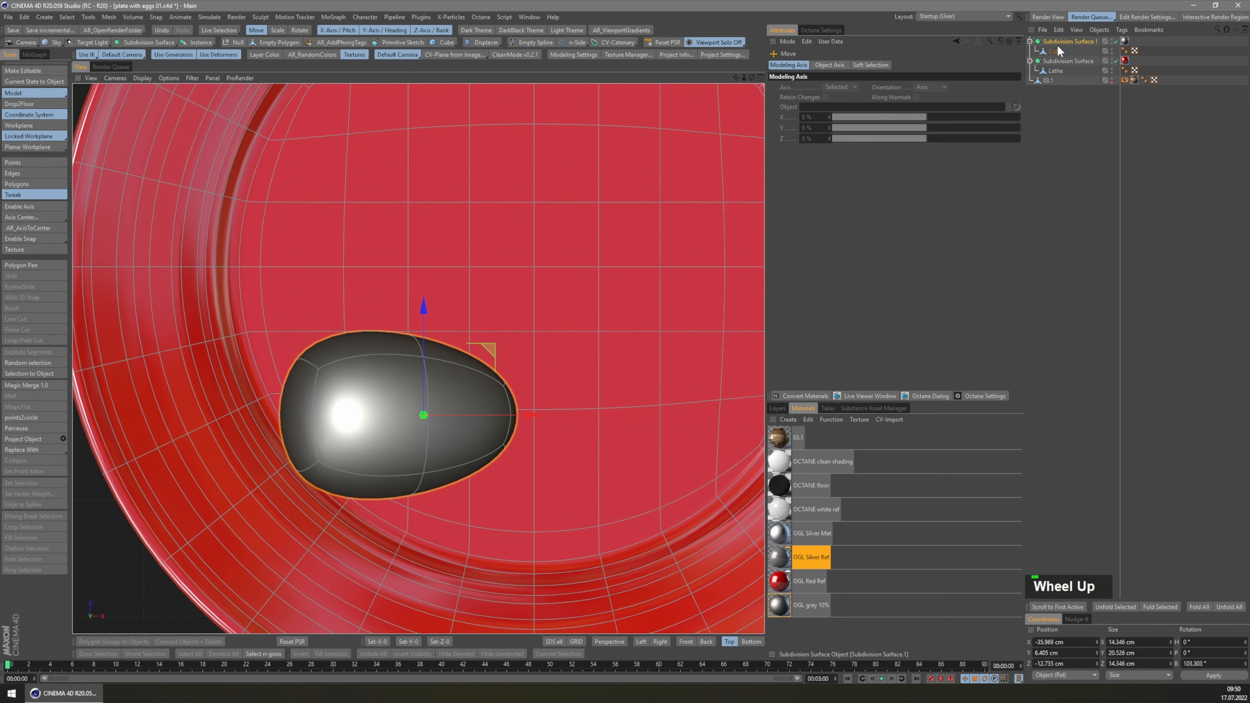
key("p")
left_click(300, 406)
key("m")
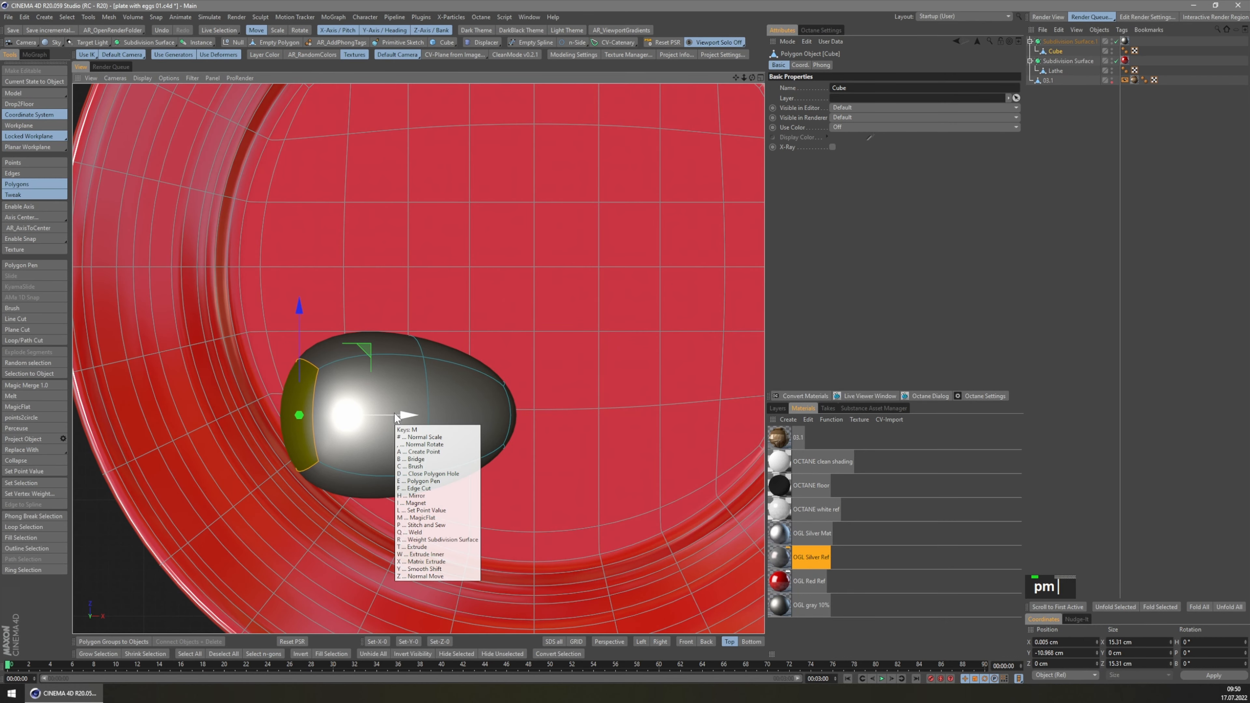
key("z")
left_click_drag(300, 405, 322, 405)
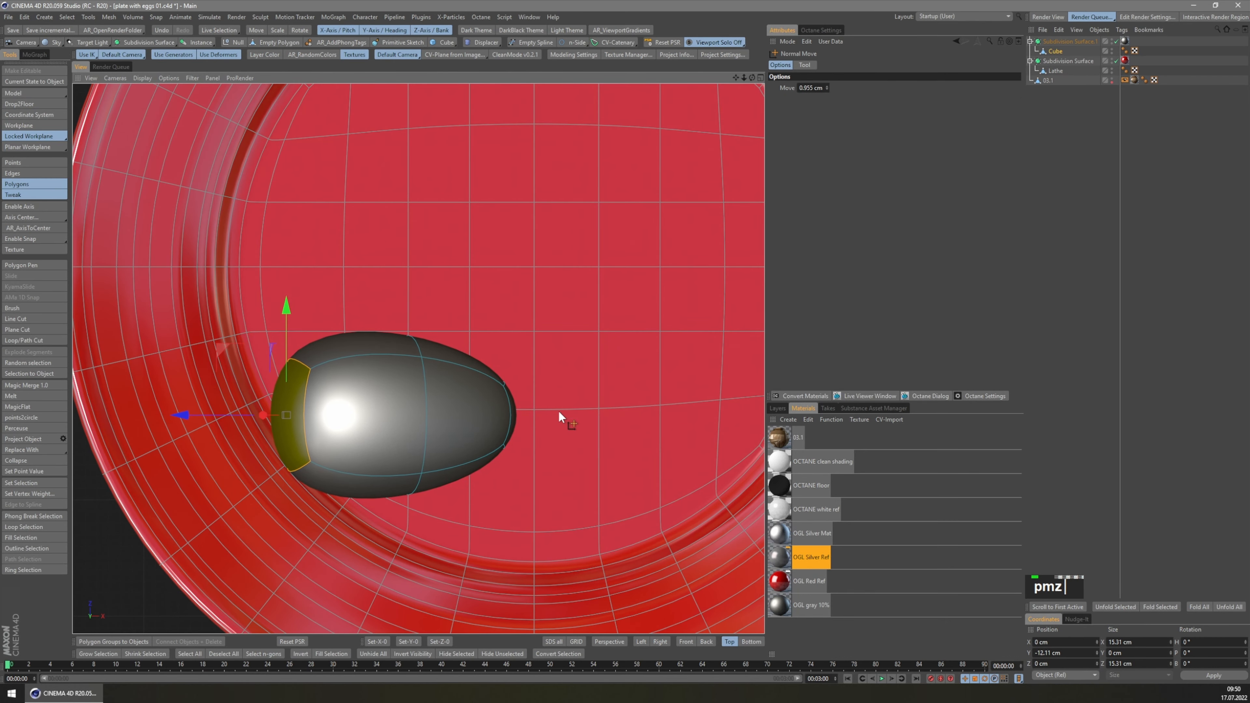
- Scale the egg's blunt-end polygon down slightly and return to model mode
key("t")
left_click_drag(558, 410, 518, 396)
left_click(18, 92)
scroll(502, 316, "down", 5)
scroll(502, 316, "up", 3)
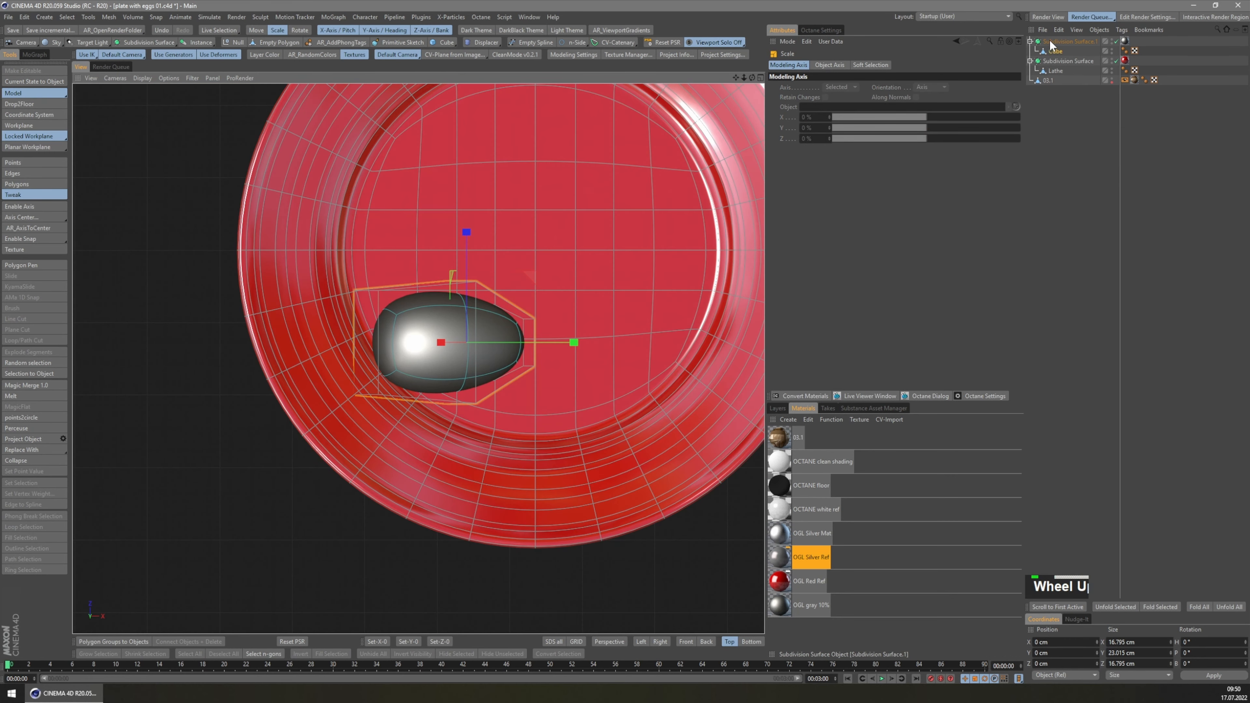
- Create an instance of the egg, move it to about X -37.3, Z 4.6 cm and turn it to about -68° heading
left_click(1051, 42)
left_click(1029, 42)
left_click(201, 45)
key("e")
left_click_drag(503, 234, 554, 264)
key("r")
- Duplicate the egg instance, move the copy beside the original egg and rotate it to about -141° heading
key("ctrl+c")
key("ctrl+v")
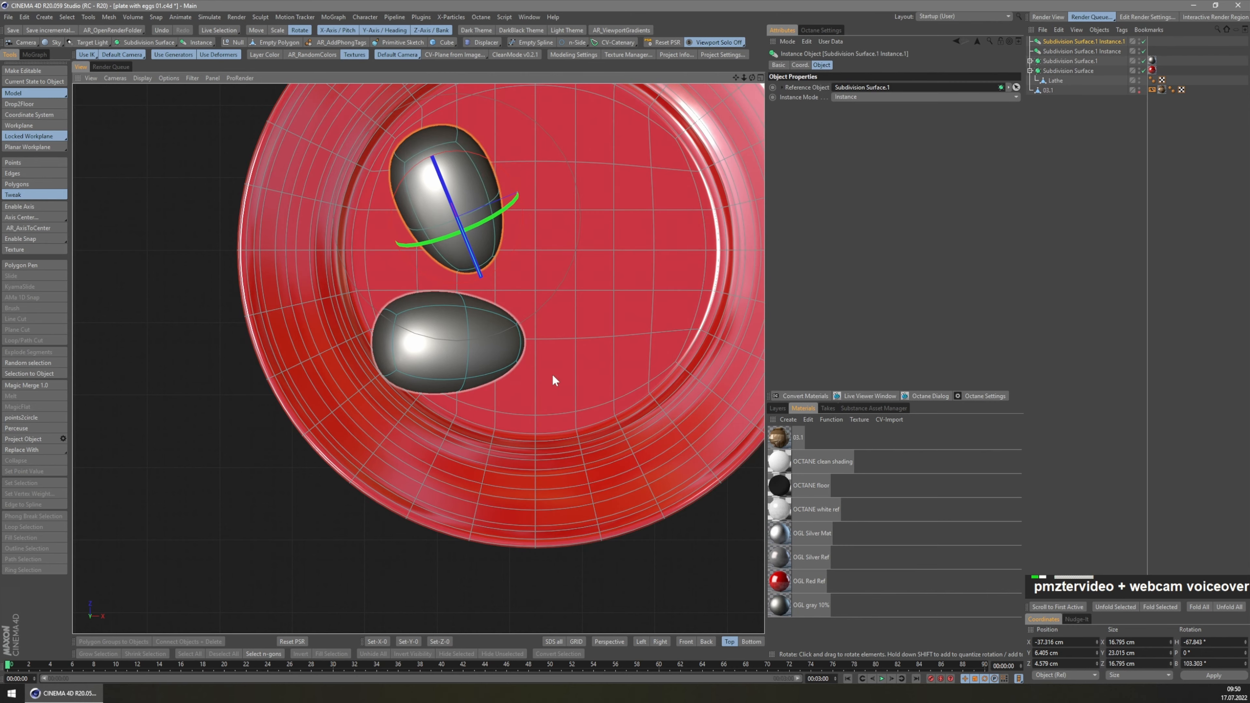
key("e")
left_click_drag(549, 369, 689, 462)
key("r")
left_click_drag(537, 198, 433, 305)
key("e")
left_click_drag(443, 387, 409, 338)
- Place three more egg copies across the plate and rotate the outermost one to about -107° heading
scroll(390, 349, "down", 4)
left_click_drag(488, 359, 486, 290, "ctrl")
left_click_drag(485, 274, 611, 179, "ctrl")
key("r")
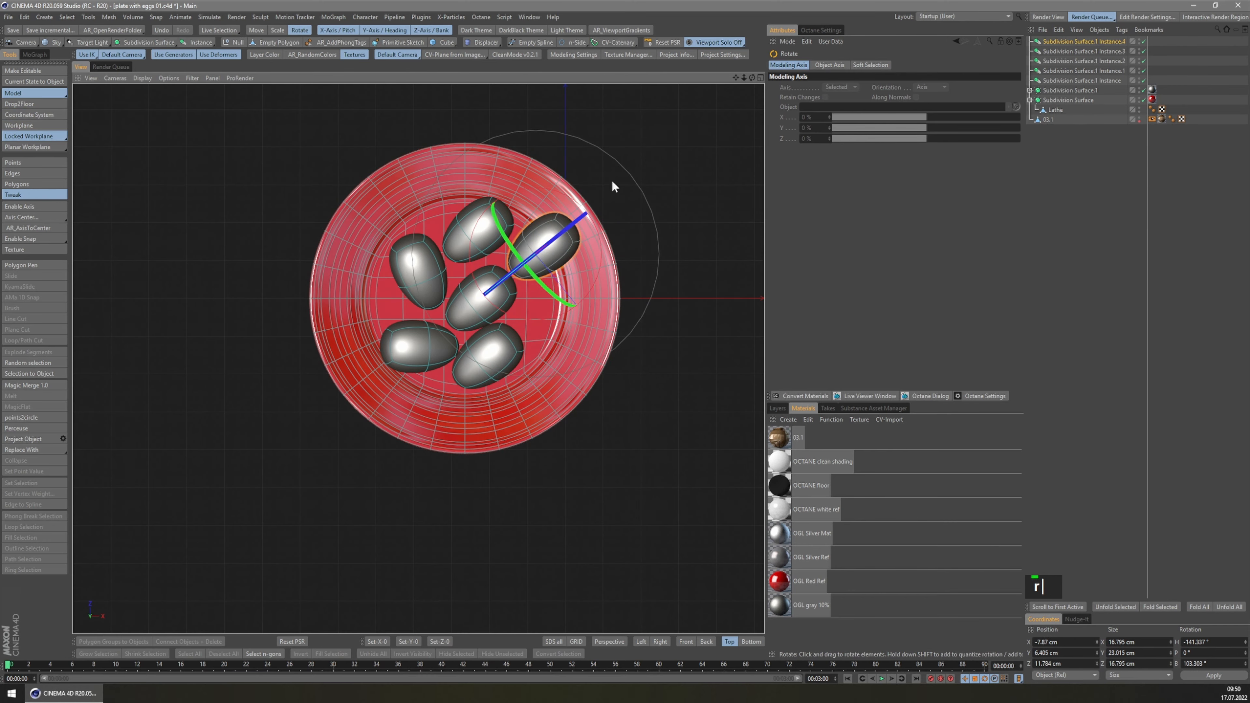
scroll(483, 108, "up", 3)
key("e")
left_click_drag(453, 116, 449, 128)
- Rotate the egg at the back of the plate to about -173° heading
left_click(365, 200)
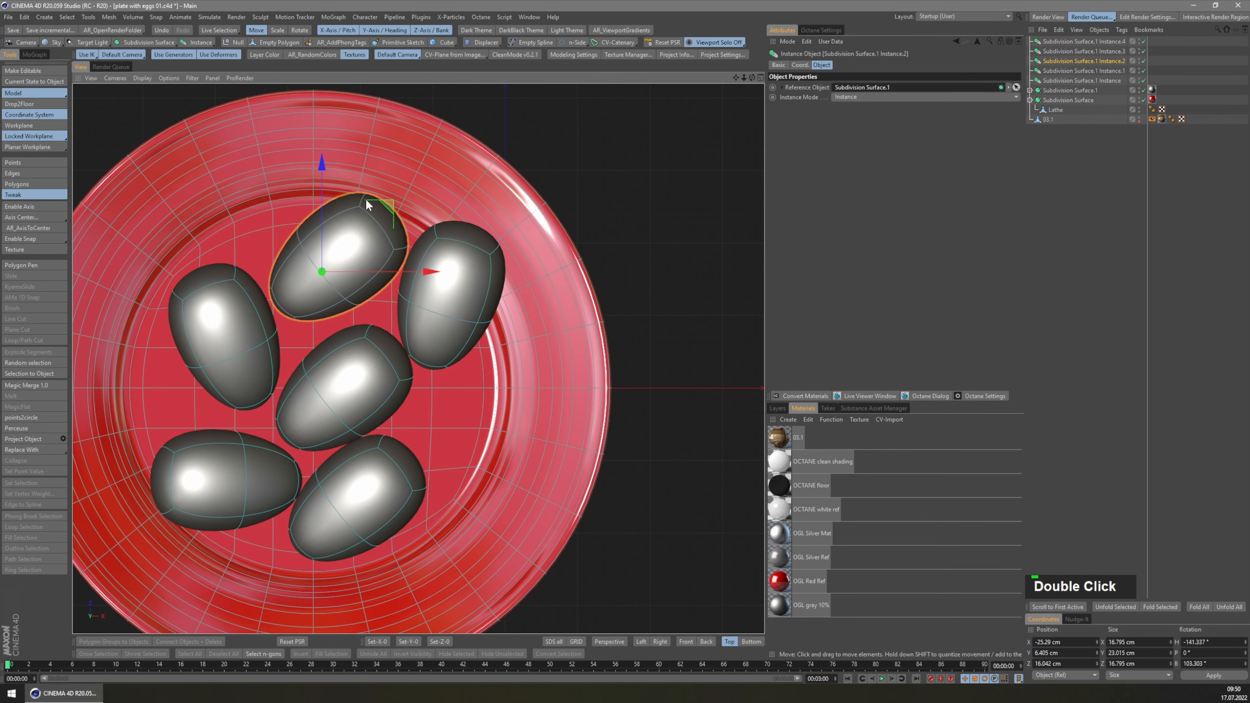
key("r")
left_click_drag(531, 172, 516, 208)
- Duplicate the outermost egg toward the front of the plate and rotate the copy to about -62° heading
key("e")
left_click_drag(446, 322, 480, 443, "ctrl")
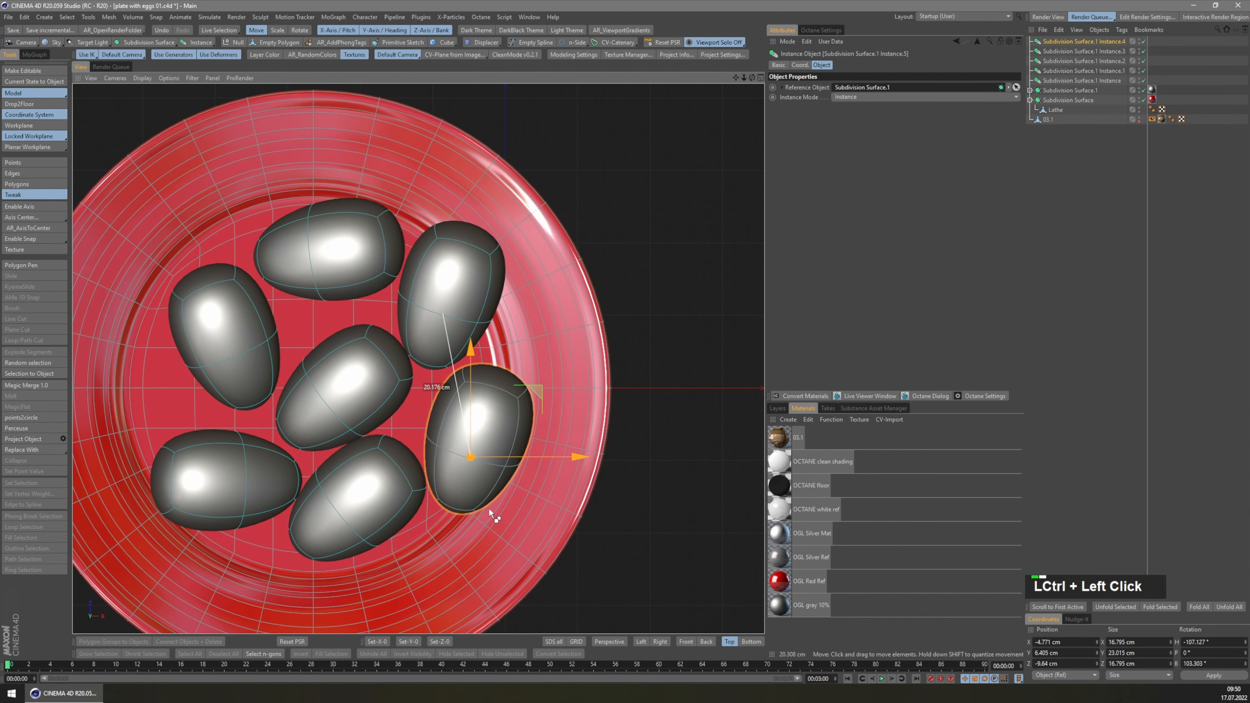
key("r")
left_click_drag(600, 566, 668, 512)
- Raise the newest egg and tilt it against the plate's slope in the perspective view
key("e")
middle_click(668, 513)
key("F1")
left_click_drag(637, 450, 645, 466, "alt")
left_click_drag(621, 384, 619, 363)
left_click_drag(610, 414, 597, 449, "alt")
key("r")
left_click_drag(466, 310, 460, 480)
- Rotate the central egg to about -159°, -2°, 101° and shift it slightly between its neighbours
left_click(463, 409)
middle_click_drag(461, 481, 440, 452, "alt")
left_click_drag(489, 345, 551, 419)
key("e")
left_click_drag(340, 423, 353, 423)
middle_click_drag(345, 471, 367, 468, "alt")
- Scale the central egg and the tilted egg beside it individually in object mode to vary their sizes
left_click(476, 387)
key("t")
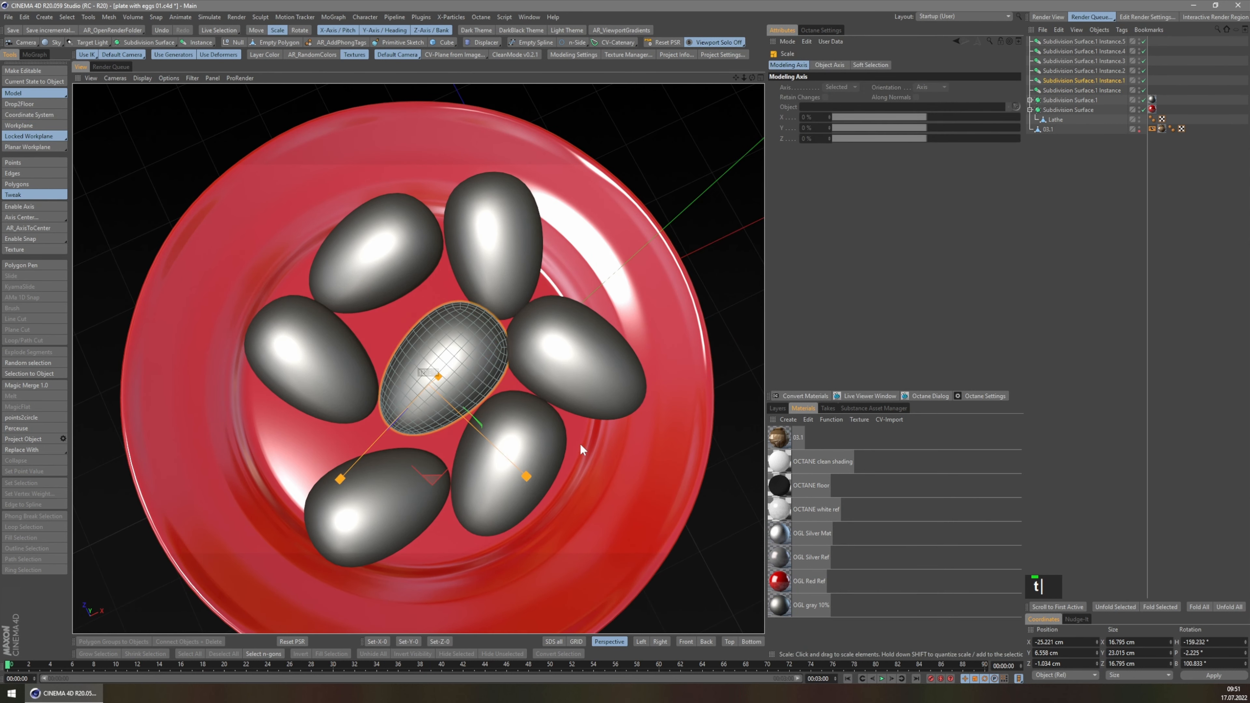
left_click_drag(35, 93, 90, 108)
left_click_drag(560, 445, 582, 463)
left_click(566, 373)
left_click_drag(531, 379, 536, 379)
- Vary the sizes of four more eggs individually, including one at about 16.4 × 22.4 cm and one at about 15.9 × 21.8 cm
left_click(383, 291)
left_click_drag(382, 339, 377, 339)
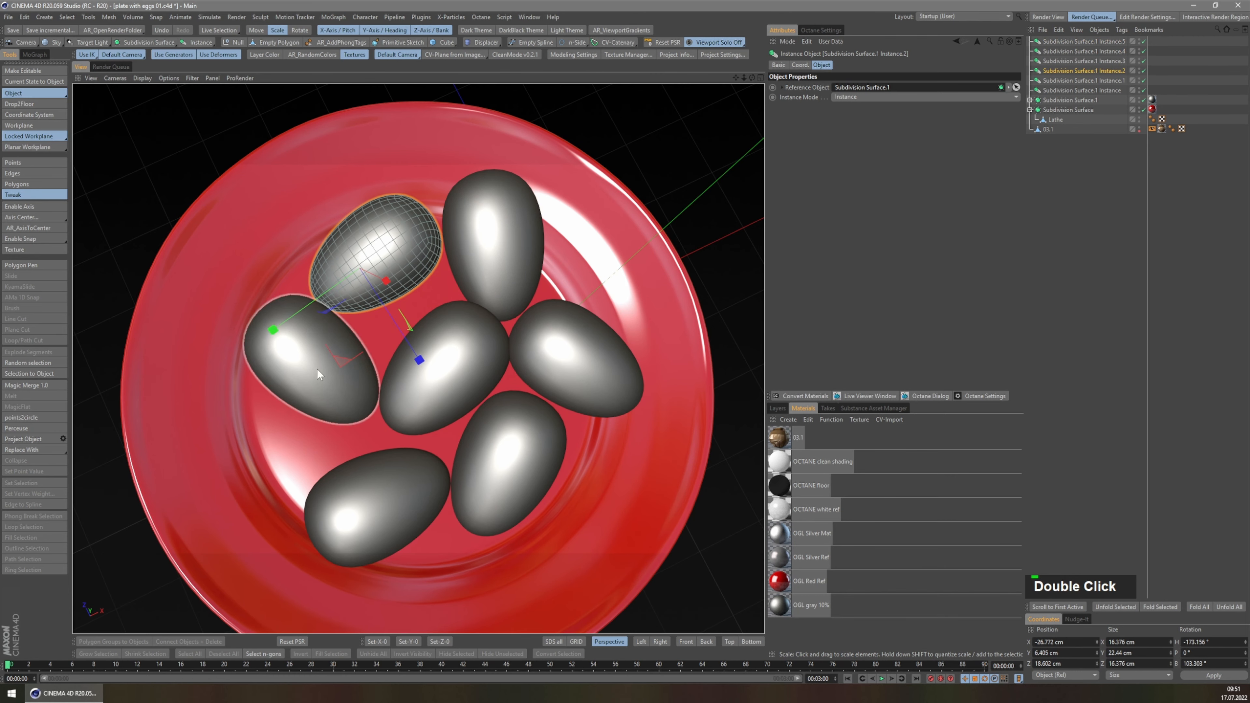
left_click(316, 369)
left_click_drag(333, 439, 338, 439)
left_click(354, 543)
left_click_drag(431, 588, 437, 589)
left_click(556, 447)
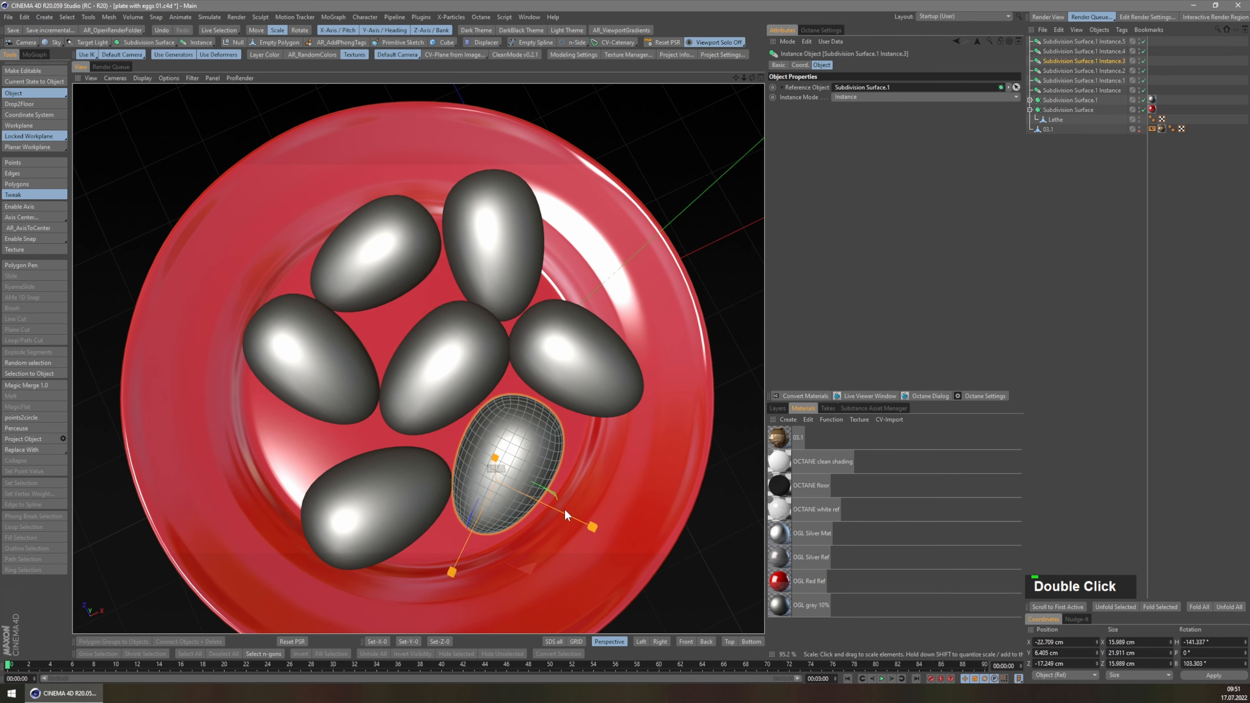
- Duplicate the last scaled egg to open spots along the plate's left and back-left rim in the top view
key("F2")
scroll(444, 325, "down", 2)
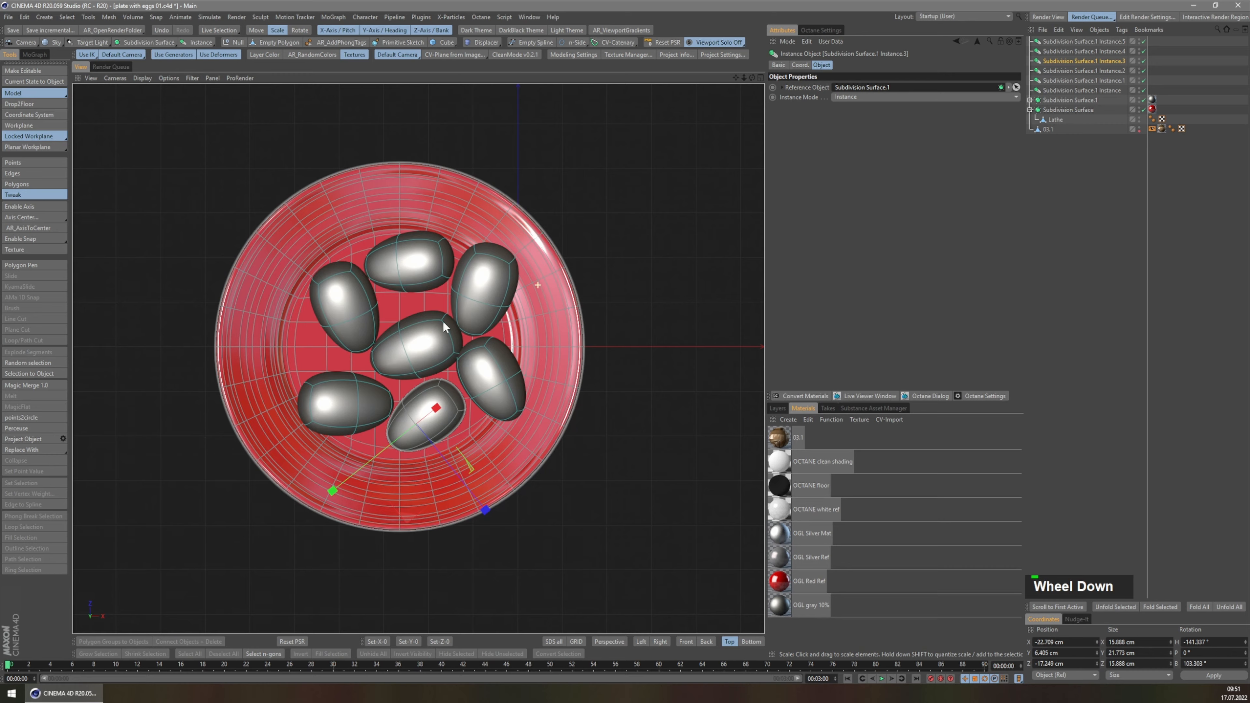
left_click(254, 30)
left_click_drag(510, 362, 474, 165, "ctrl")
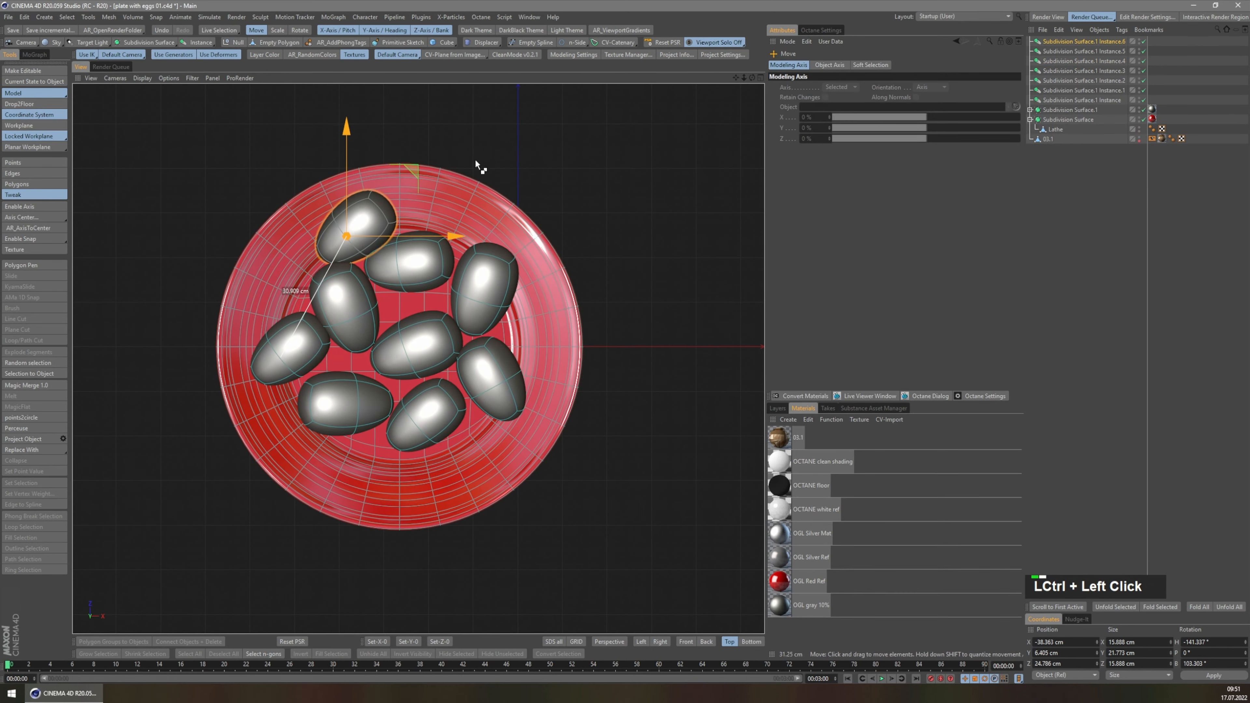
left_click_drag(450, 241, 430, 226, "ctrl")
- Add egg copies along the plate's front rim, rotating and shifting one to fit the gap
left_click_drag(661, 559, 498, 600, "ctrl")
scroll(402, 542, "up", 6)
scroll(395, 572, "down", 4)
key("r")
left_click_drag(395, 571, 536, 553)
key("e")
left_click_drag(386, 562, 431, 562)
- Raise the new front-rim eggs in the perspective view so they rest on the plate's slope
middle_click(431, 562)
key("F1")
middle_click_drag(367, 443, 355, 374)
middle_click_drag(355, 374, 457, 480, "shift")
left_click_drag(397, 307, 398, 270)
mouse_move(397, 271)
middle_mouse_down()
mouse_move(405, 360)
mouse_move(419, 273)
middle_mouse_up()
left_click_drag(419, 273, 544, 316)
left_click(544, 310)
left_click_drag(530, 246, 528, 221)
left_click_drag(516, 295, 581, 414, "alt")
- Select the two eggs on the plate's back-left rim together and raise them about 3 cm
left_click_drag(308, 438, 322, 439, "alt")
left_click(323, 439)
scroll(409, 507, "down", 4)
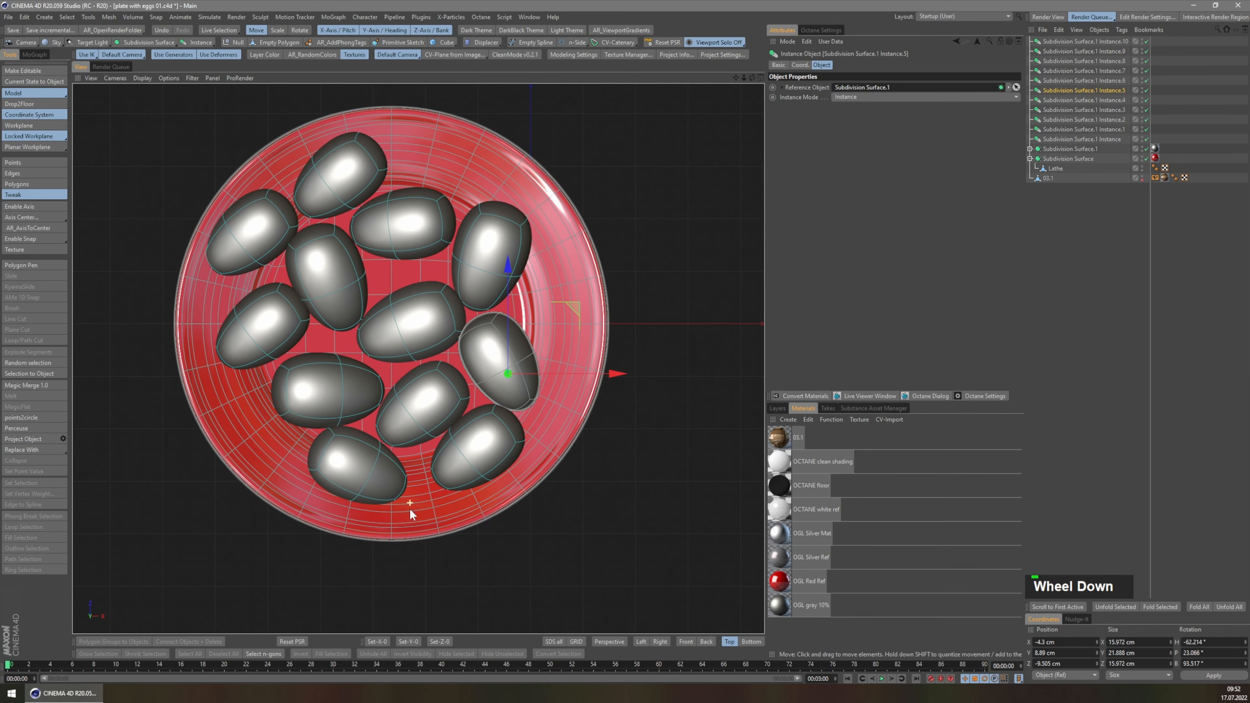
scroll(428, 430, "up", 5)
scroll(452, 383, "down", 3)
middle_click_drag(452, 383, 424, 275)
middle_click_drag(424, 296, 454, 347, "shift")
left_click(454, 346)
left_click(365, 328, "shift")
left_click_drag(425, 251, 418, 224)
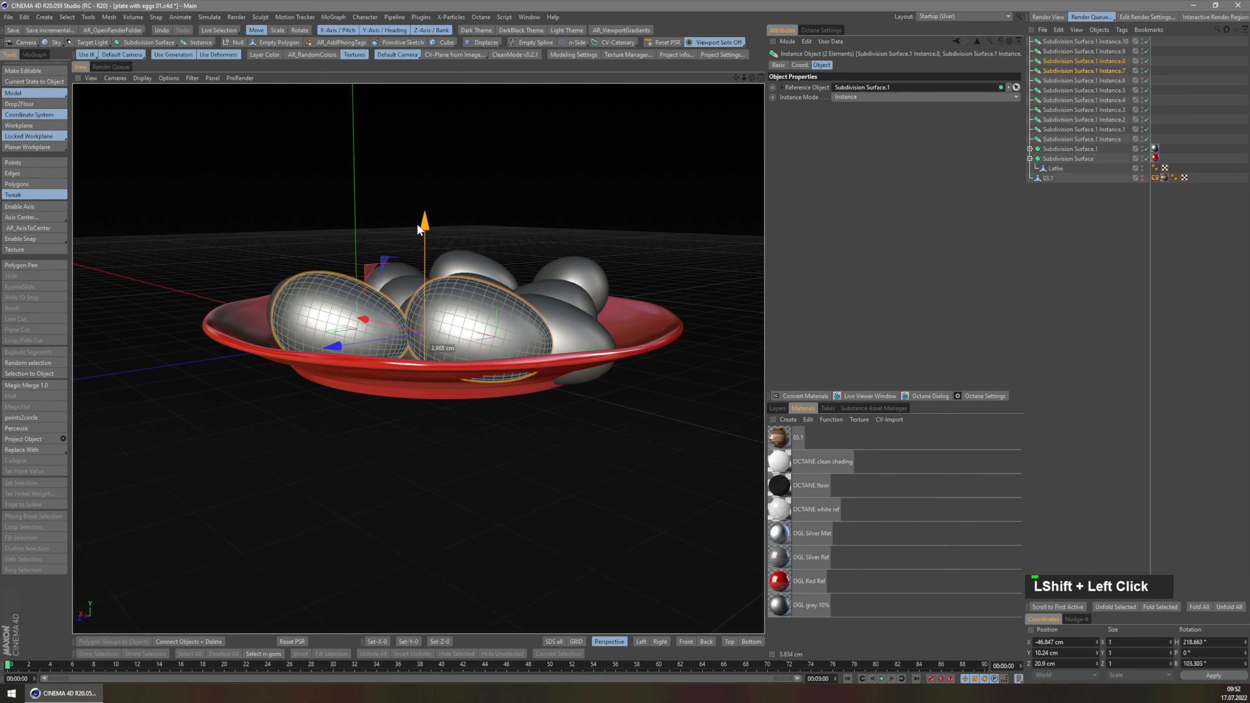
- Raise one of the rim eggs slightly further out of the plate surface in two small moves
middle_click_drag(418, 224, 414, 275)
left_click(451, 287)
left_click_drag(483, 245, 483, 234)
middle_click_drag(360, 280, 391, 288)
left_click_drag(493, 229, 493, 222)
middle_click_drag(608, 423, 614, 395)
- Raise the left-rim egg to about Y 9.1 cm and rotate it to about -146°, -16°, 88°
left_click(615, 396)
middle_click_drag(615, 347, 357, 367, "shift")
scroll(357, 367, "up", 3)
left_click_drag(335, 339, 335, 313)
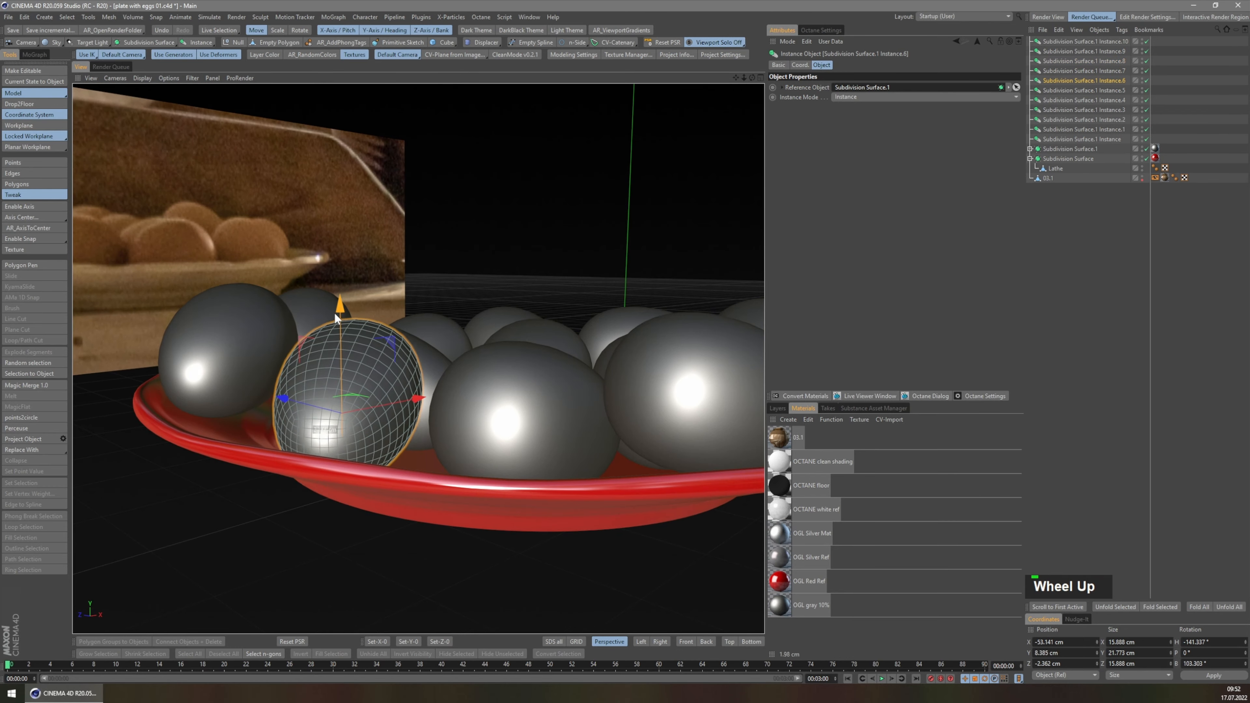
middle_click_drag(334, 313, 290, 374)
key("r")
left_click_drag(458, 323, 441, 389)
key("e")
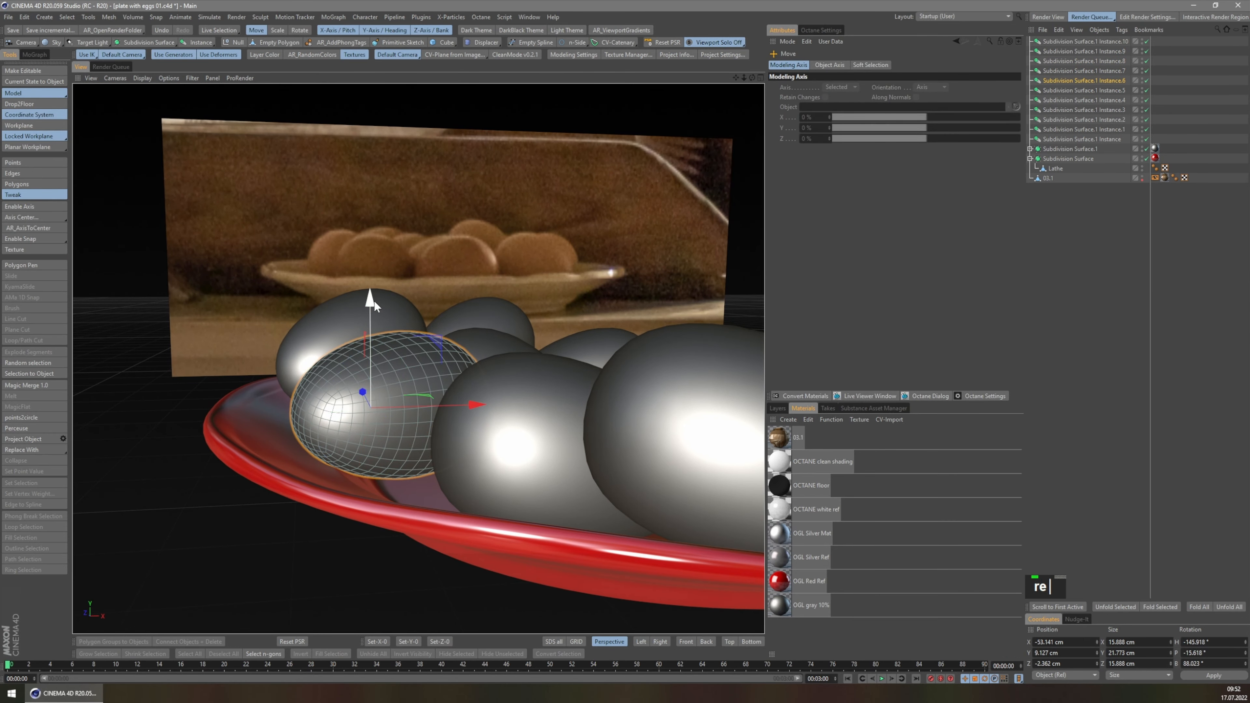
left_click_drag(374, 300, 374, 302)
- Fill the remaining rim gaps with three more egg copies in the top view, rotating the last to about -33° heading
middle_click_drag(374, 302, 606, 394)
middle_click_drag(605, 394, 463, 392, "shift")
middle_click_drag(462, 391, 565, 473)
scroll(548, 483, "down", 3)
key("F2")
scroll(565, 473, "down", 2)
left_click_drag(453, 418, 347, 267, "ctrl")
key("r")
left_click_drag(395, 324, 296, 368)
- Seat the newest egg on the plate's front-left rim at about Y 12.3 cm in the perspective view
key("F1")
scroll(276, 399, "up", 5)
scroll(286, 408, "down", 3)
middle_click_drag(296, 367, 384, 472, "alt")
scroll(236, 468, "down", 3)
key("r")
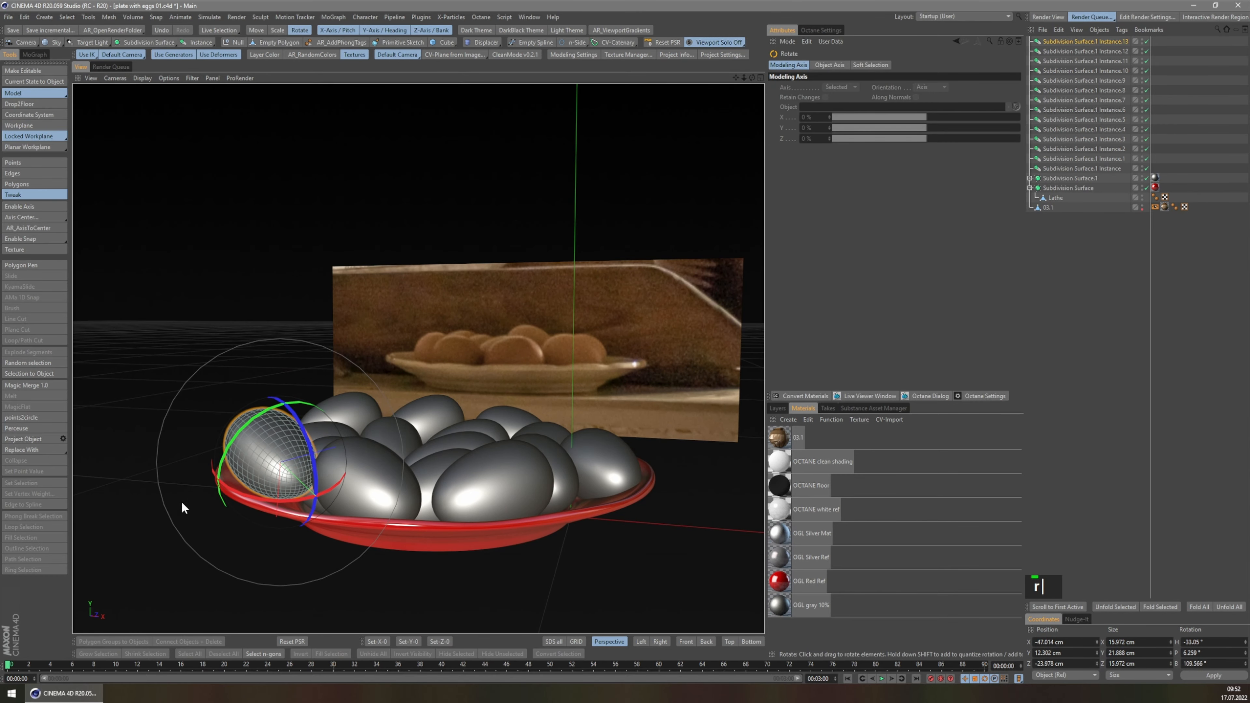
key("e")
scroll(181, 502, "up", 2)
scroll(321, 382, "down", 3)
- Move the egg on the plate's right rim to about X 5.5, Y 11.7, Z -0.2 cm
middle_click_drag(324, 384, 558, 428, "alt")
left_click(557, 428)
left_click(550, 448)
scroll(550, 452, "up", 2)
left_click_drag(550, 452, 526, 383)
key("F2")
scroll(572, 474, "up", 3)
key("F1")
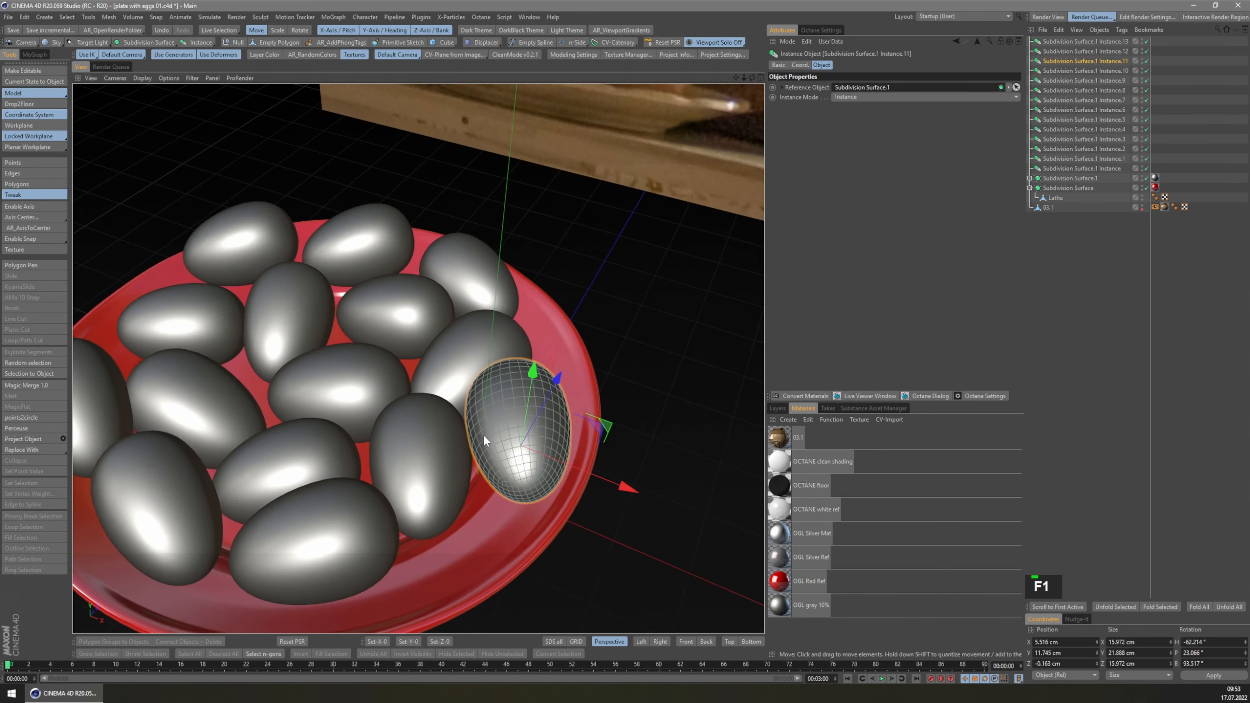
- Lower the tilted egg beside the right-rim egg to about Y 8.1 cm
middle_click_drag(485, 441, 485, 355, "alt")
scroll(504, 343, "up", 2)
left_click(357, 389)
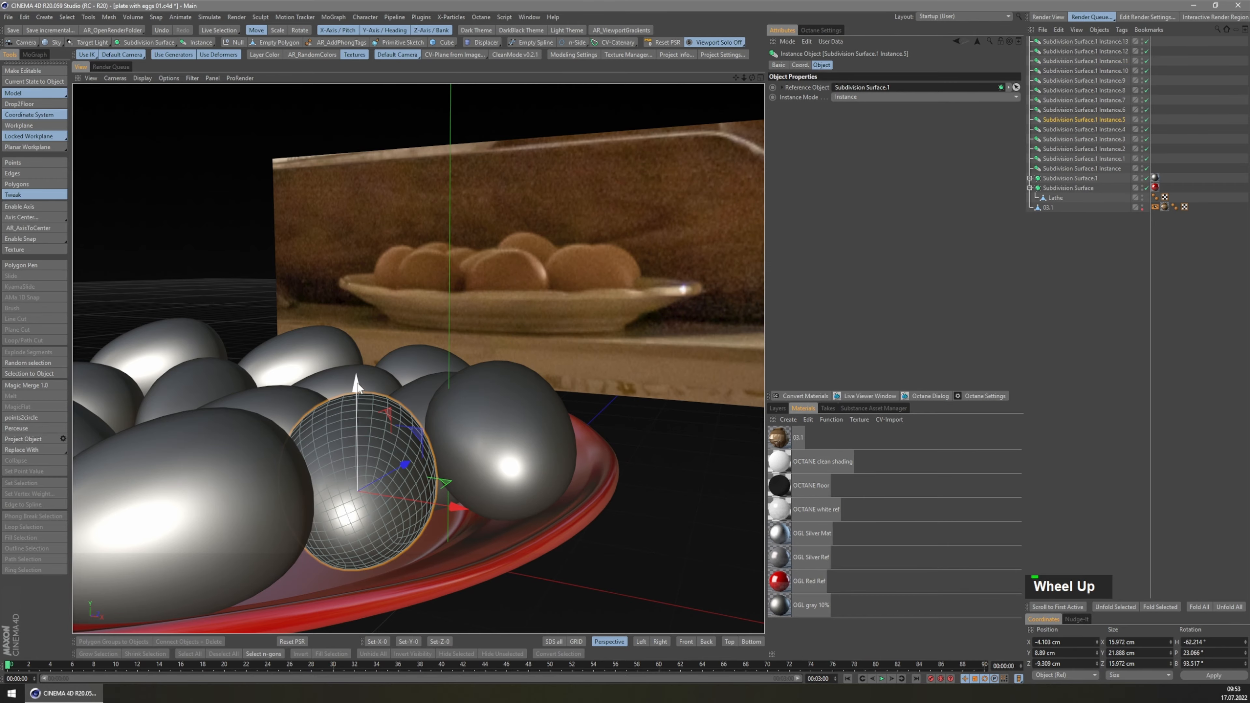
middle_click_drag(356, 383, 313, 487, "alt")
left_click_drag(417, 395, 413, 407)
mouse_move(404, 457)
middle_mouse_down("alt")
mouse_move(386, 444)
mouse_move(421, 496)
mouse_move(473, 430)
mouse_move(424, 467)
middle_mouse_up("alt")
scroll(472, 430, "down", 4)
middle_click_drag(424, 468, 440, 396, "shift")
middle_click_drag(377, 418, 711, 532, "shift")
scroll(399, 434, "up", 2)
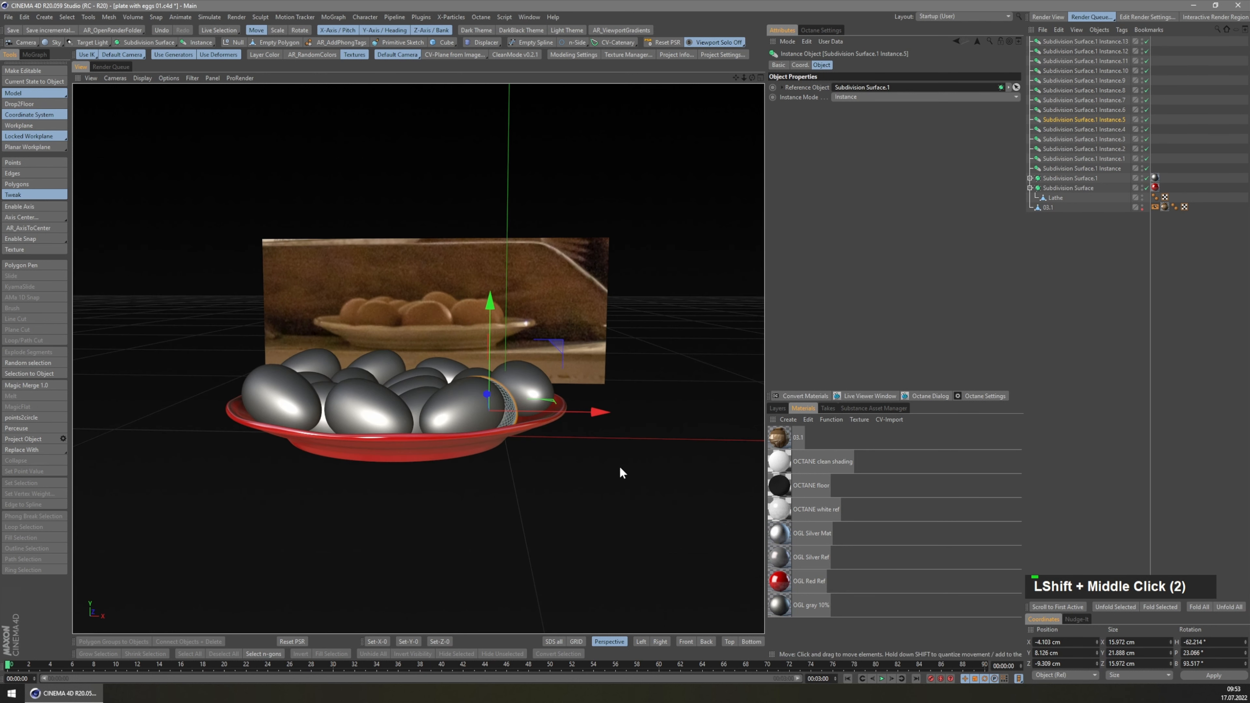
- Group the original egg and all its instances under a null
left_click(1065, 187)
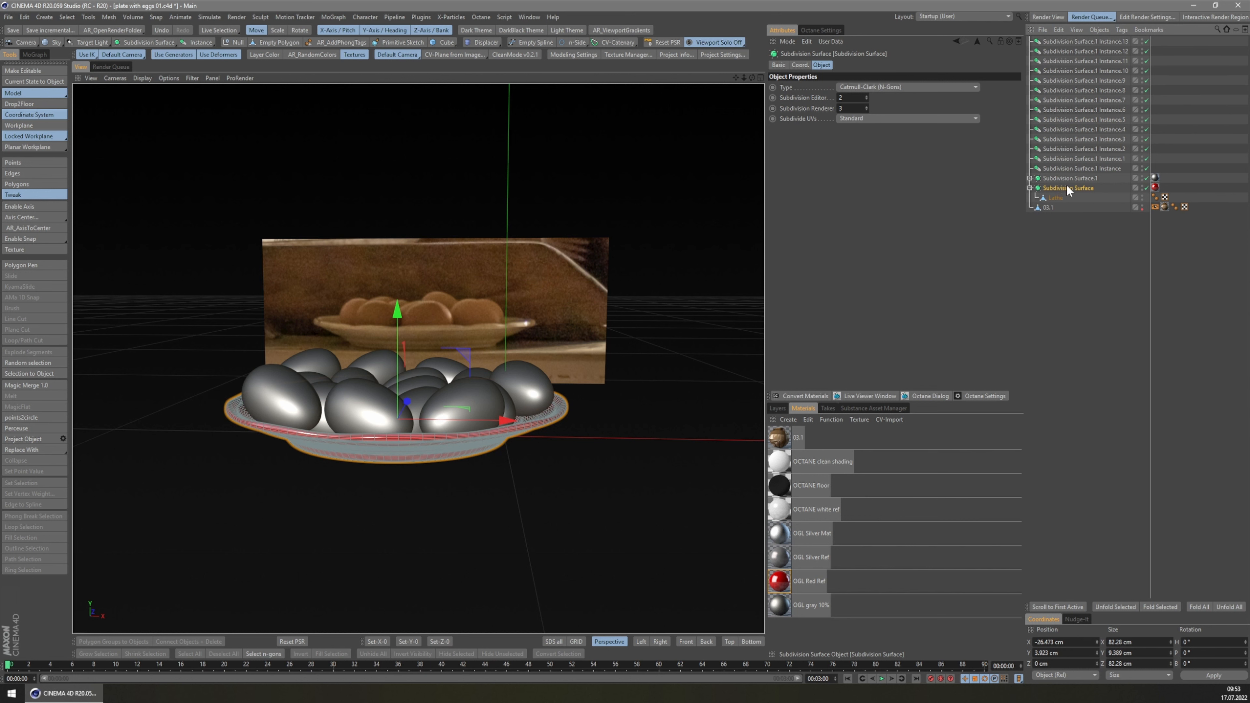
left_click(1063, 41, "shift")
key("alt+g")
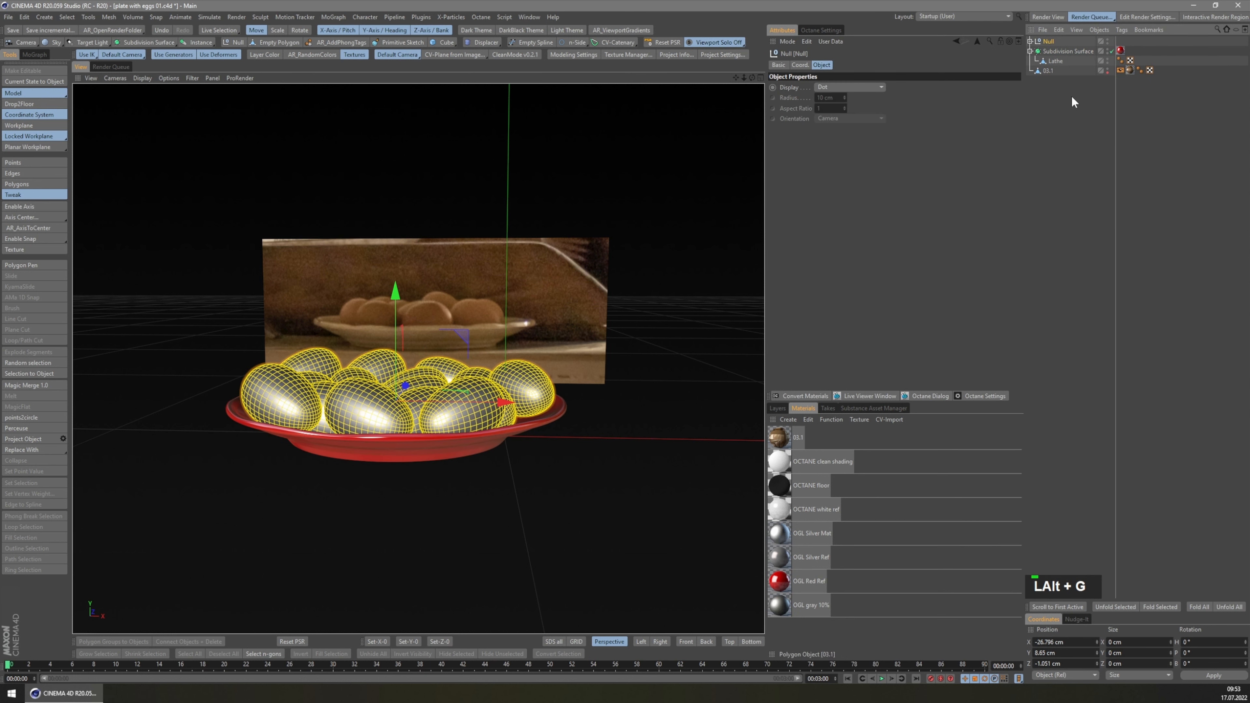
- Apply the OCTANE clean shading material to the egg group and to the plate's subdivision surface
left_click_drag(1047, 65, 1050, 42)
left_click(1058, 51)
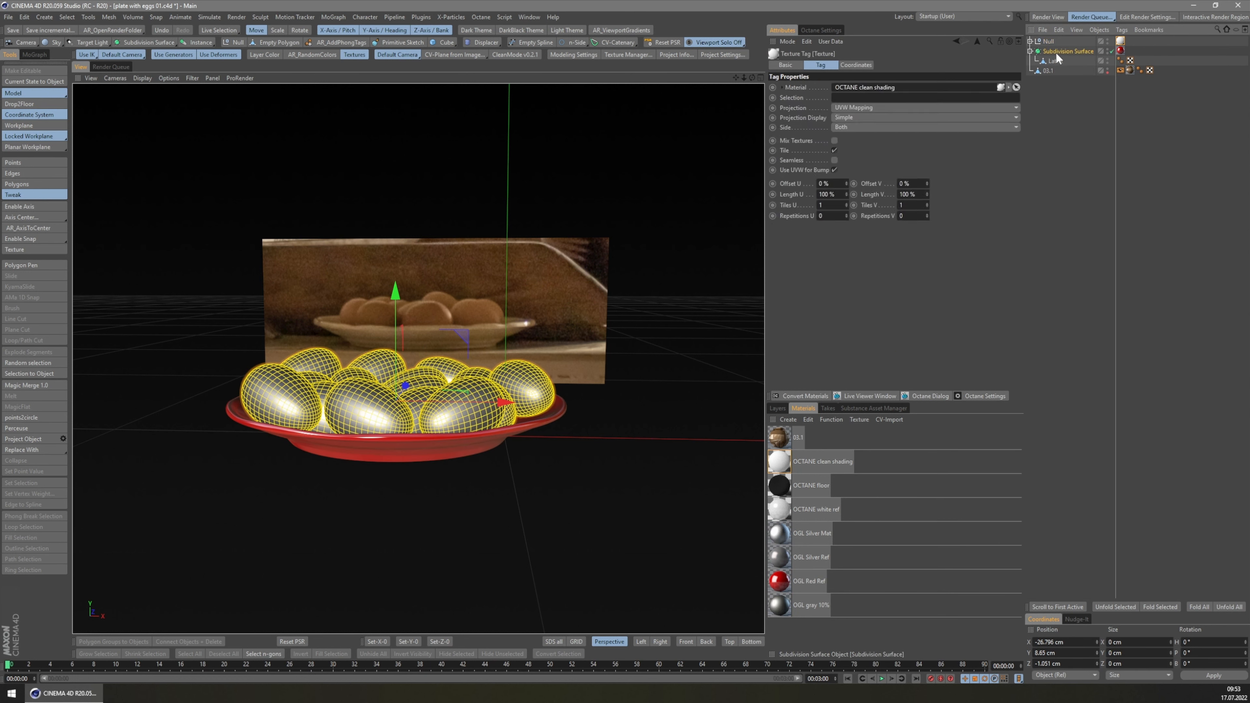
left_click(1090, 108)
middle_click_drag(470, 418, 442, 478)
middle_click_drag(443, 478, 419, 495, "shift")
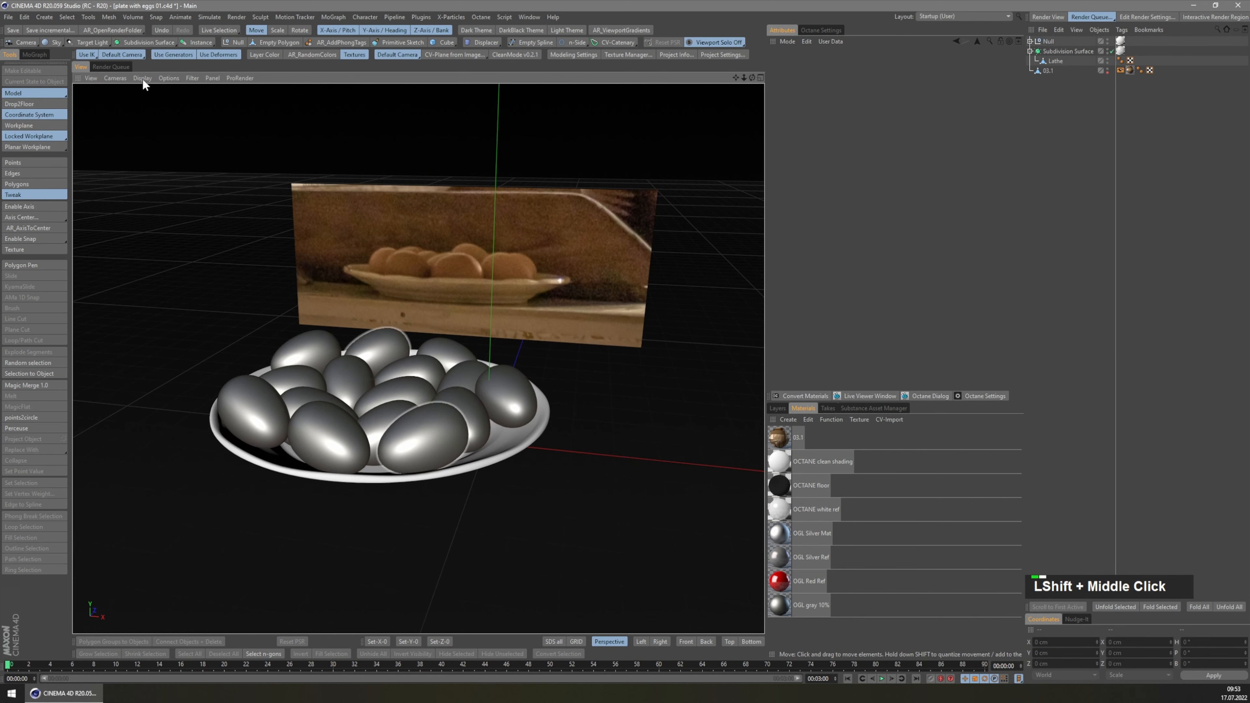
- Save an incremental version of the scene and show the Octane live render in the perspective viewport
left_click(27, 30)
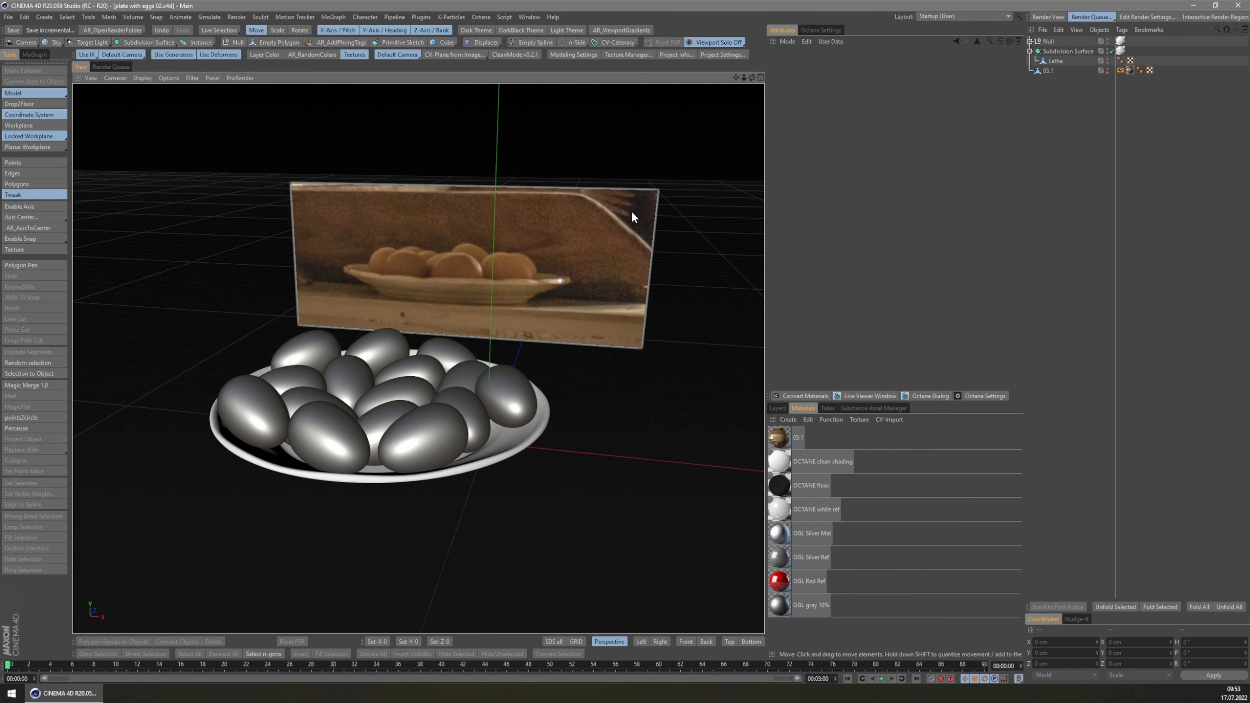
left_click(864, 396)
key("shift+super+Left")
left_click(204, 171)
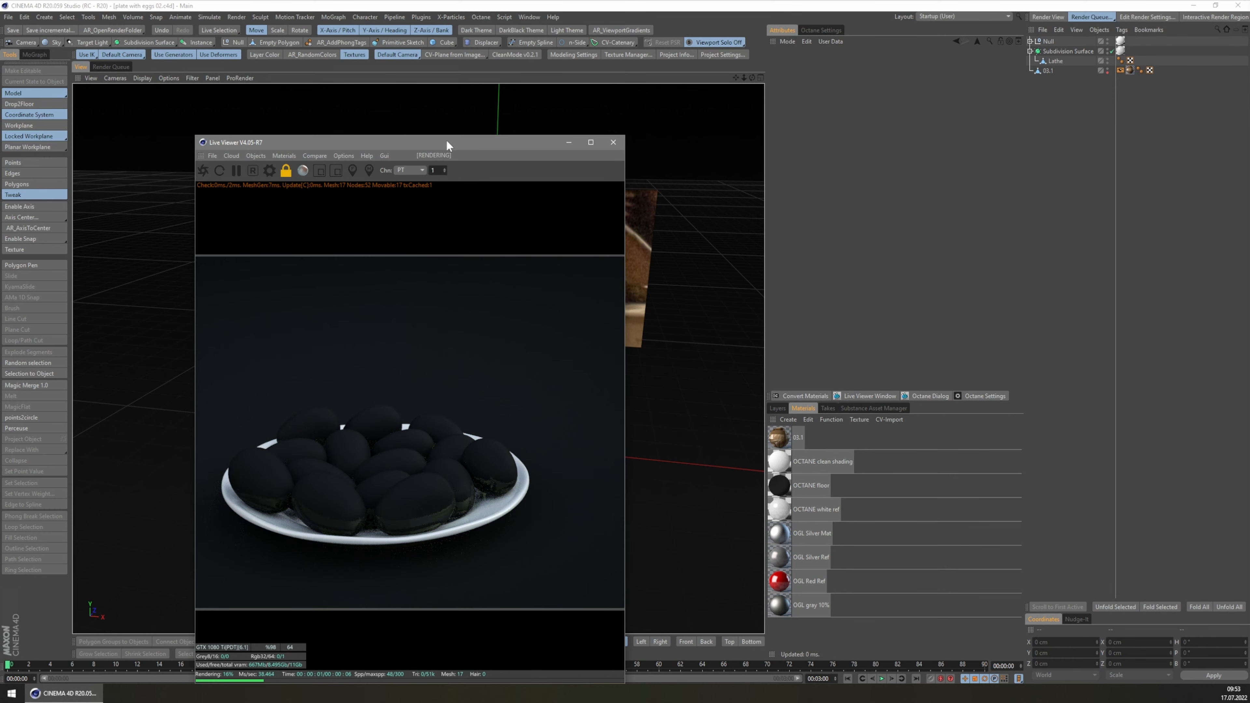
left_click_drag(446, 142, 759, 76)
left_click(678, 235)
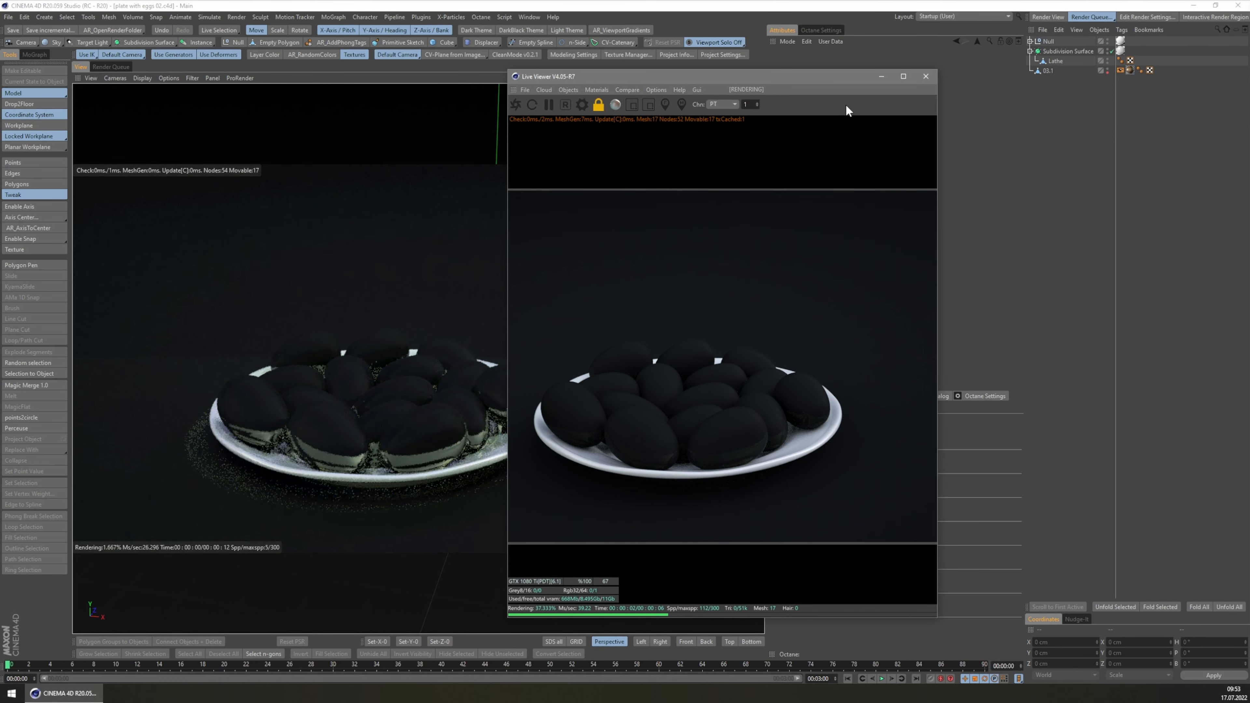
key("shift+super+Left")
- Remove the leftover material tag from the original egg's subdivision surface inside the null
middle_click(380, 465)
middle_click_drag(379, 461, 469, 459)
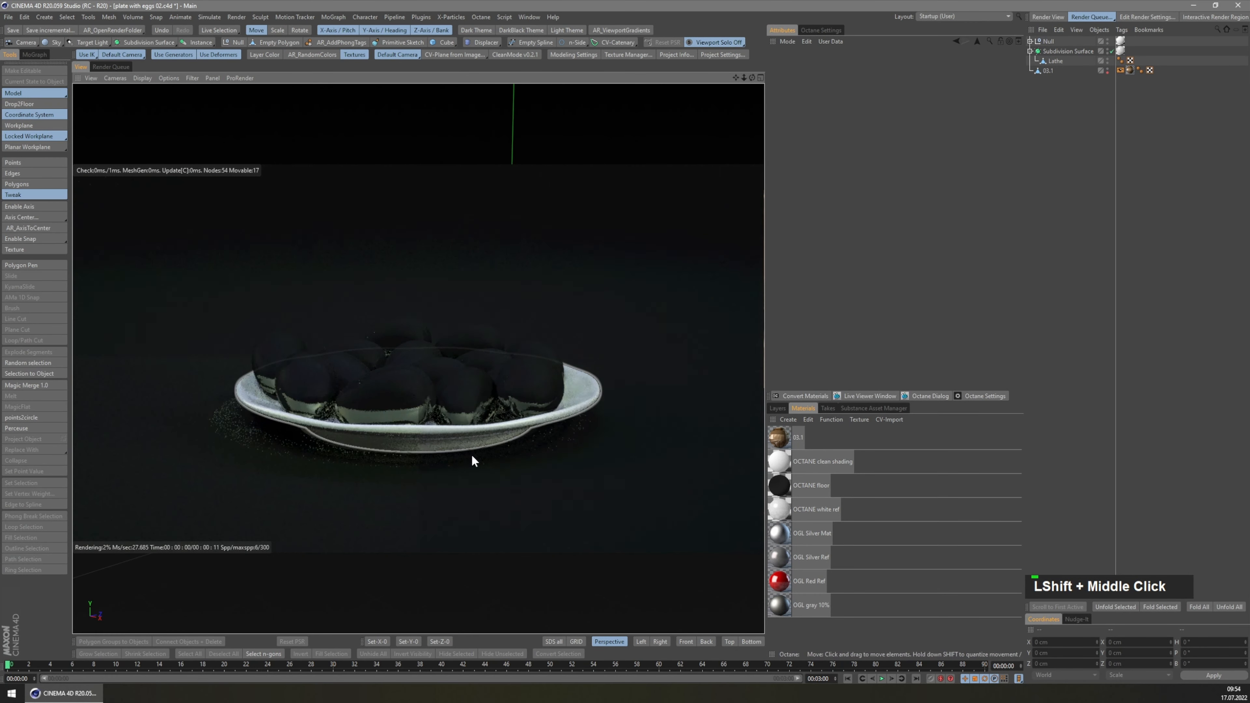
left_click(1029, 41)
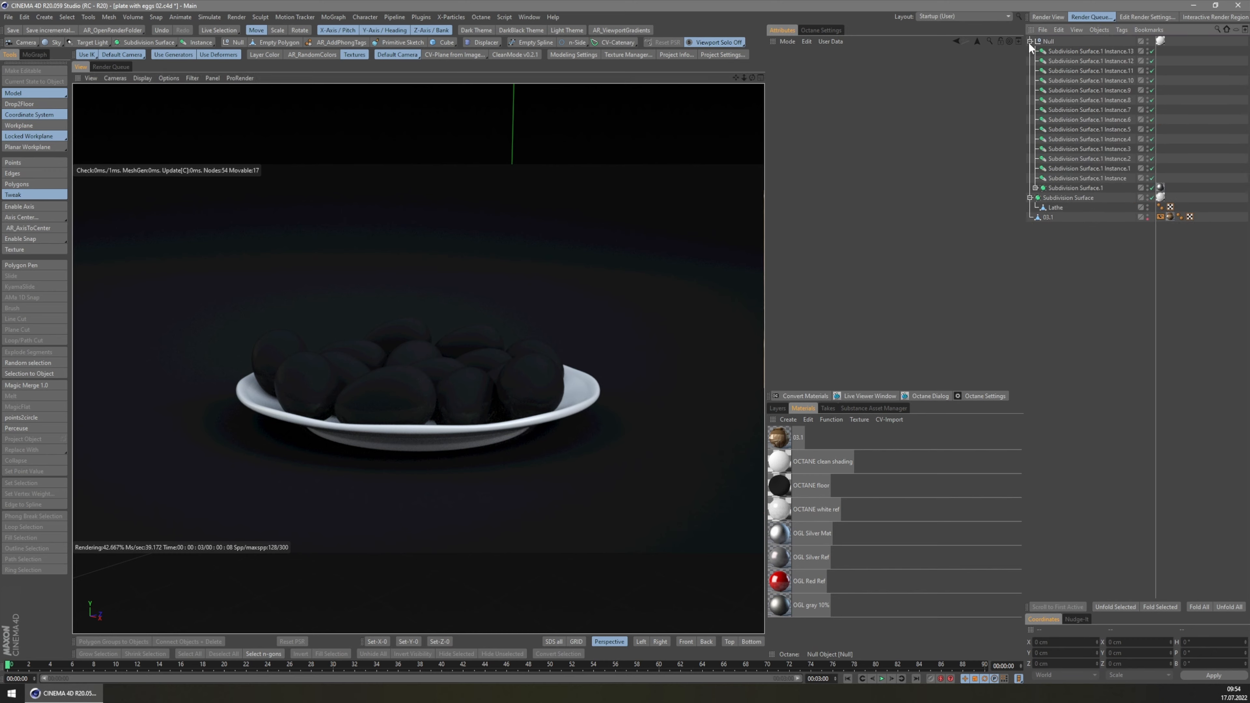
left_click(1160, 187)
key("Delete")
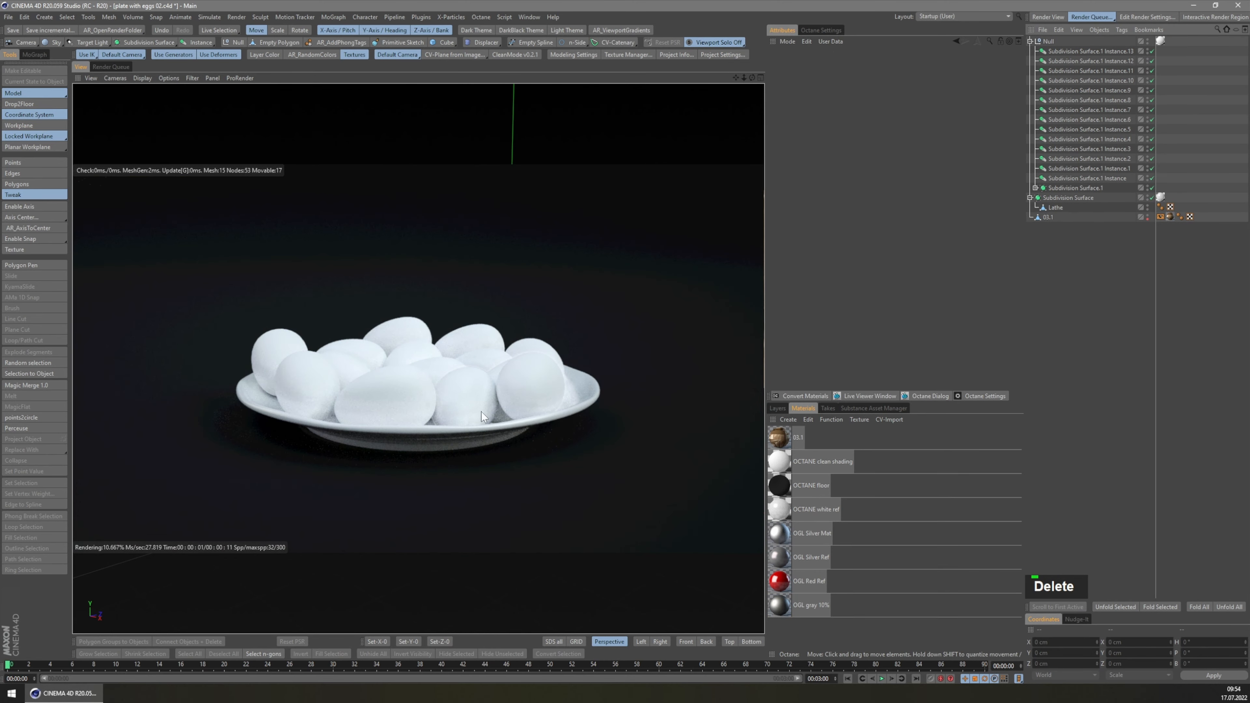
- Tint the diffuse colour of the eggs' OCTANE clean shading material to a cream of about R 0.9, G 0.71, B 0.5
middle_click(796, 463)
double_click(796, 463)
key("shift+super+Left")
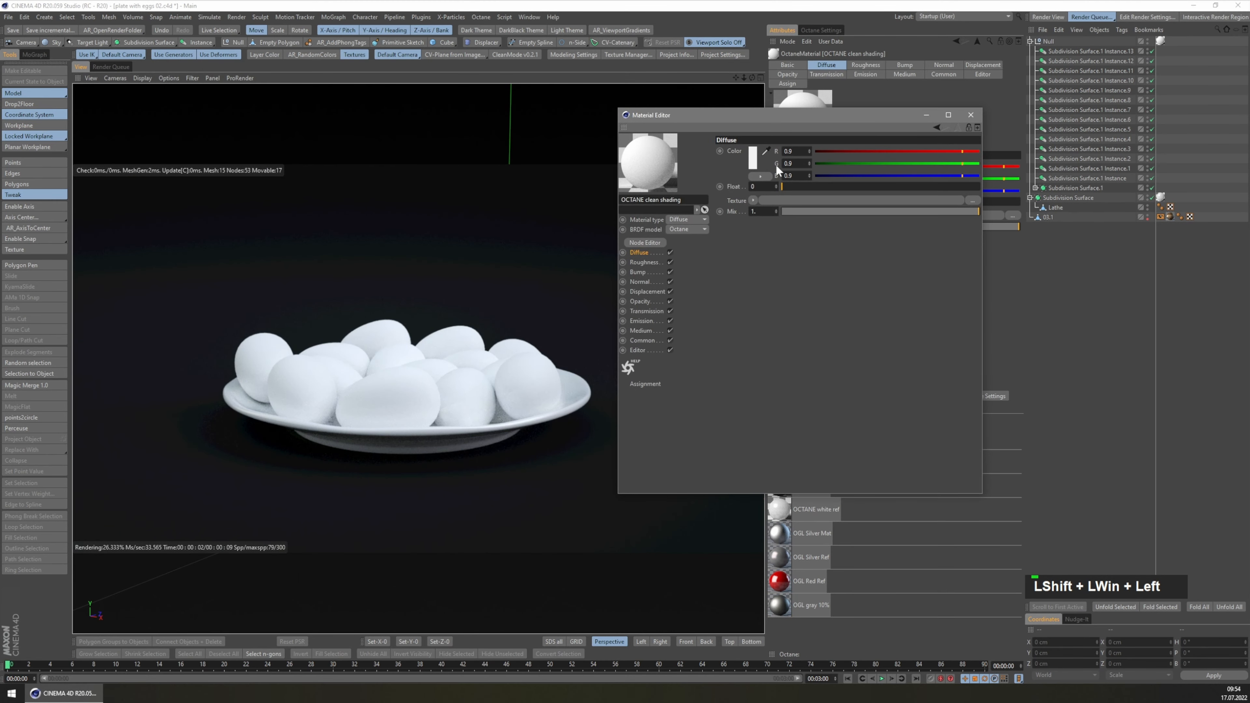
left_click(753, 161)
left_click(707, 163)
left_click(733, 191)
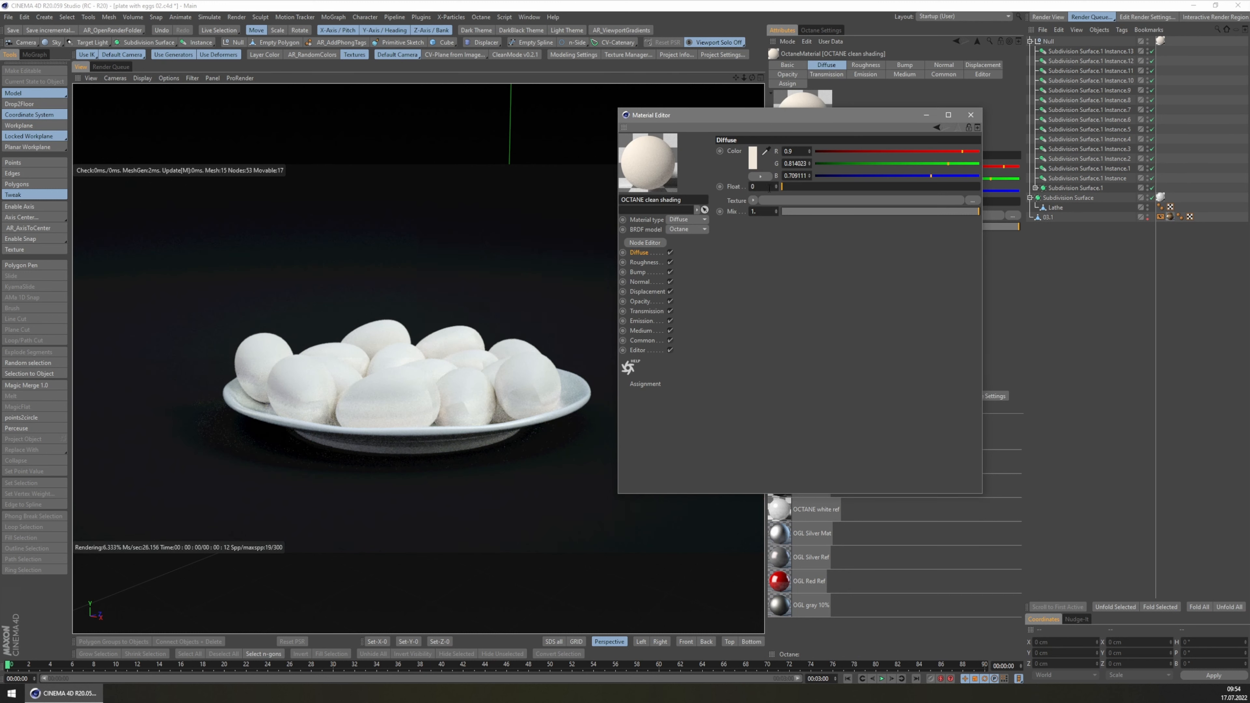
left_click(751, 160)
left_click(727, 168)
left_click(733, 194)
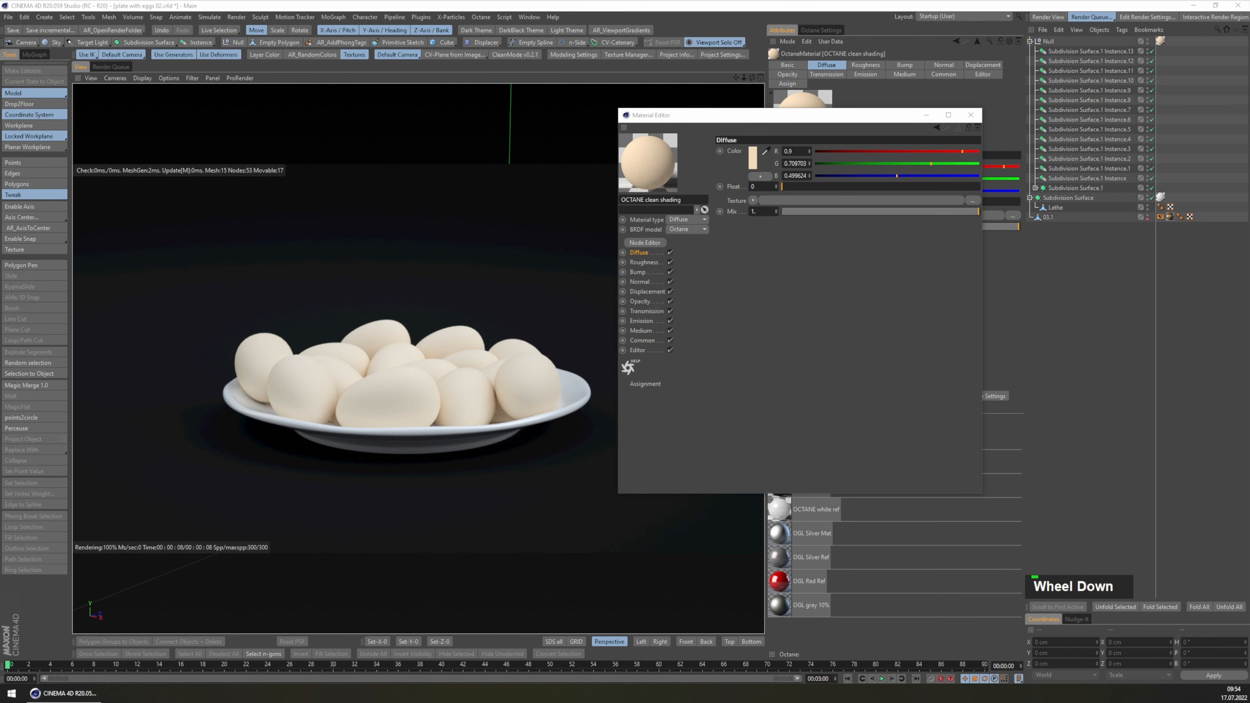
- Bring up the reference photo in ACDSee for comparison and warm the egg material's diffuse colour to about R 0.9, G 0.556, B 0.332
left_click_drag(1249, 184, 1102, 297)
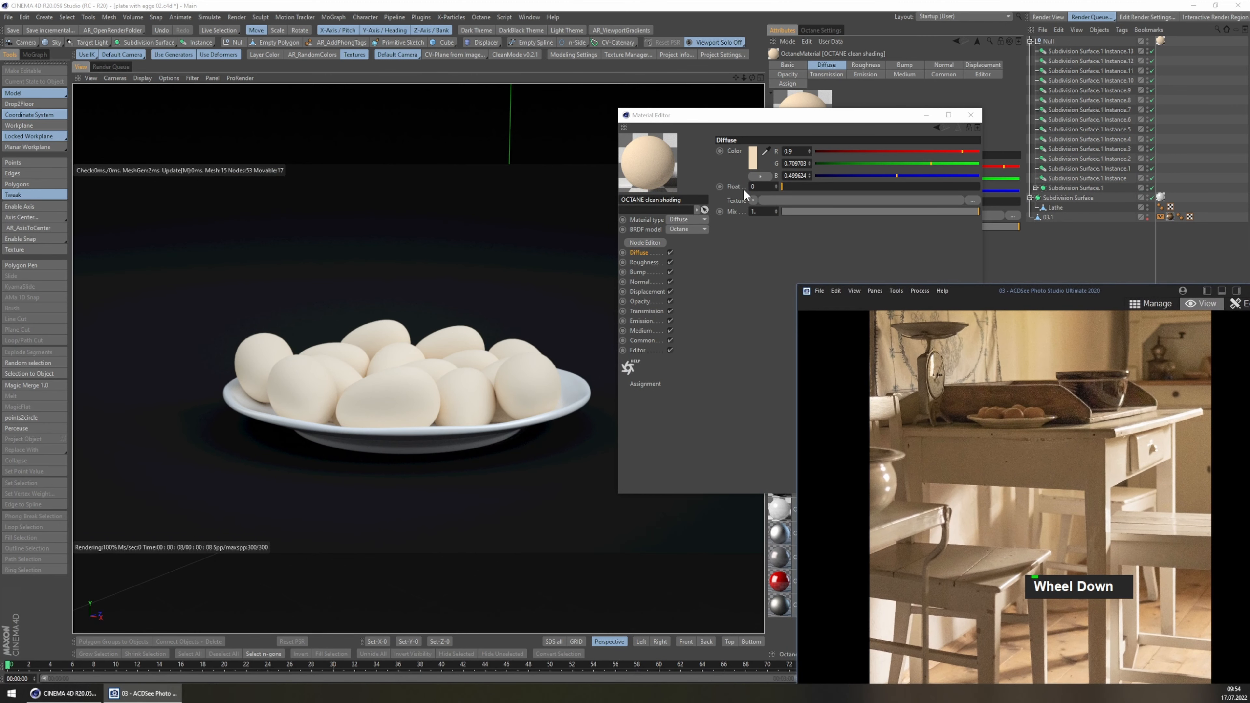
left_click(764, 152)
key("Escape")
left_click(178, 694)
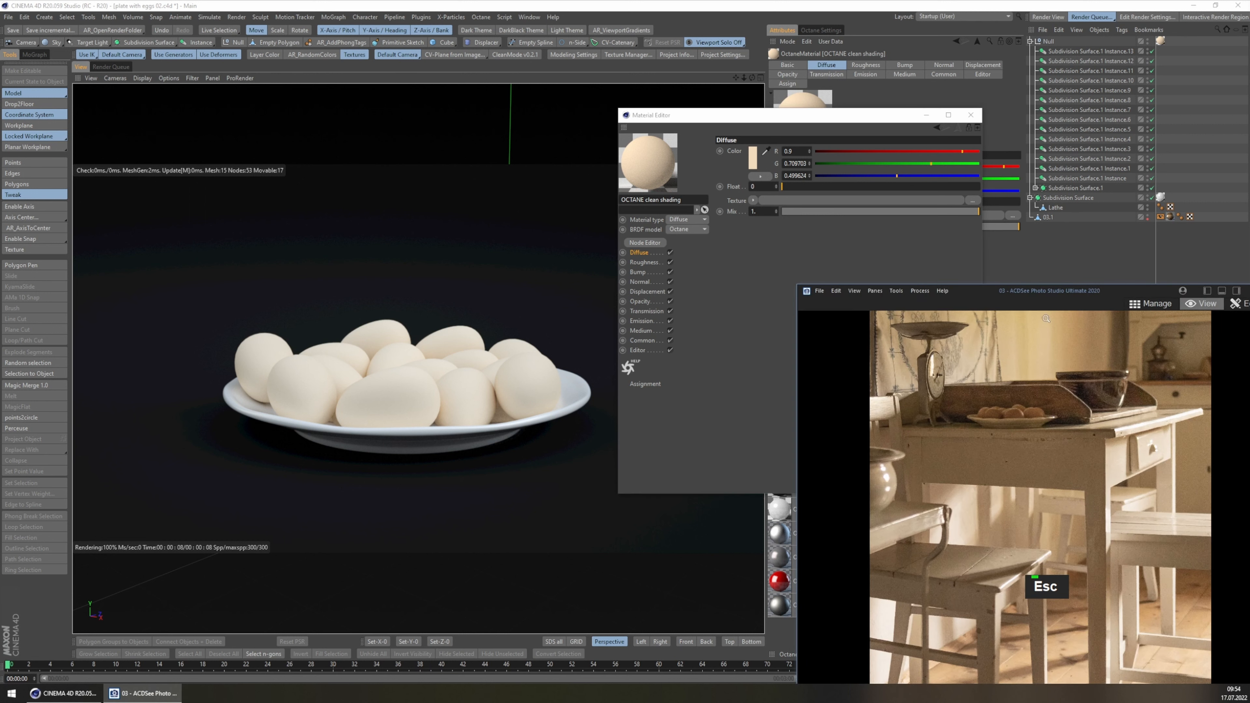
right_click(1027, 393)
left_click_drag(1057, 294, 1038, 300)
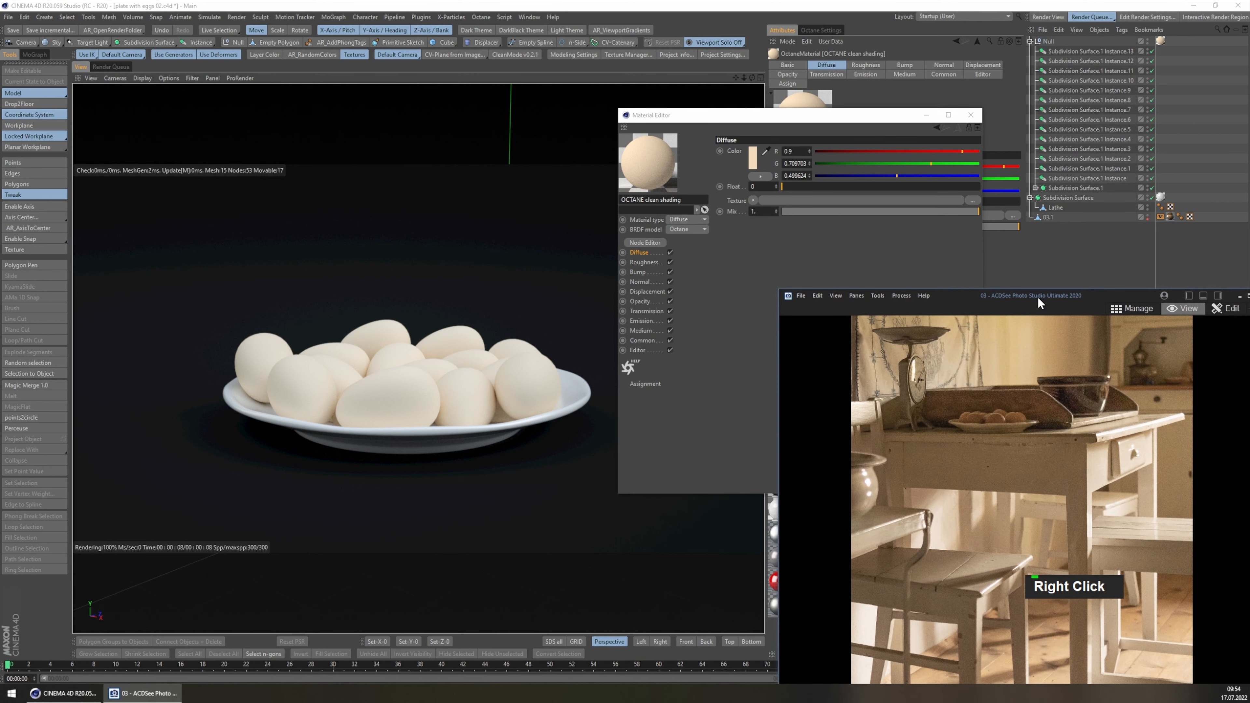
left_click(750, 166)
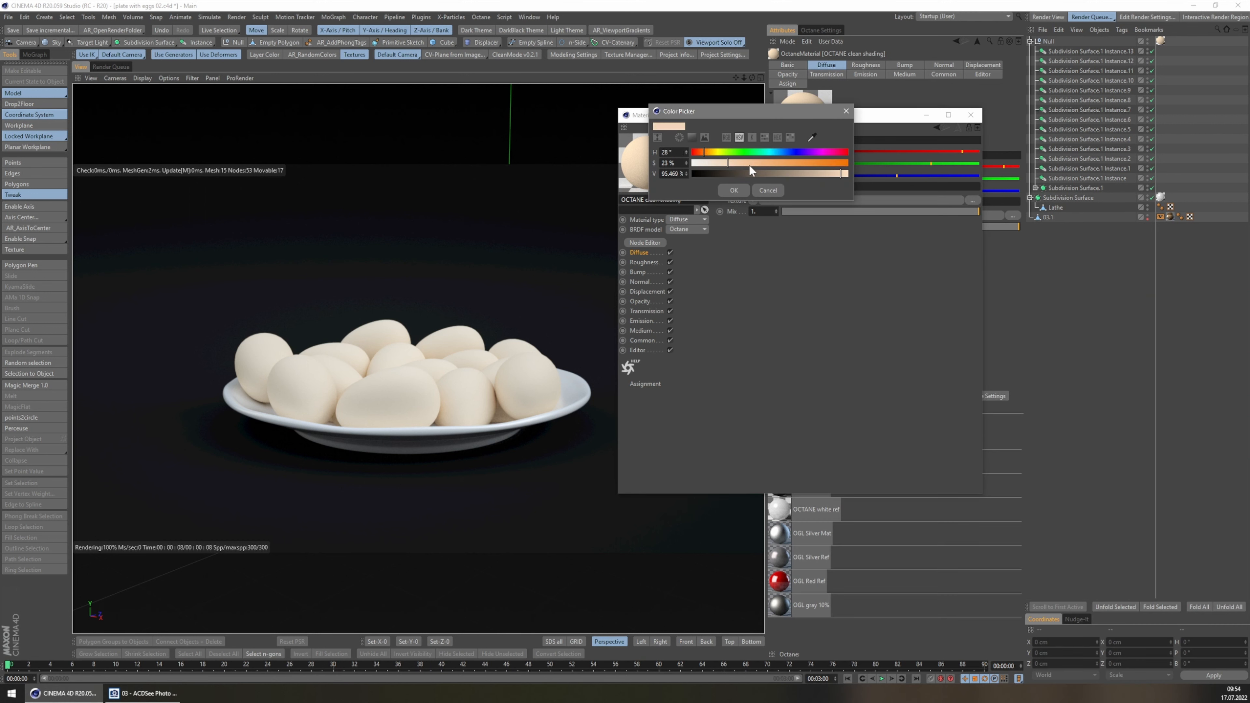
double_click(751, 170)
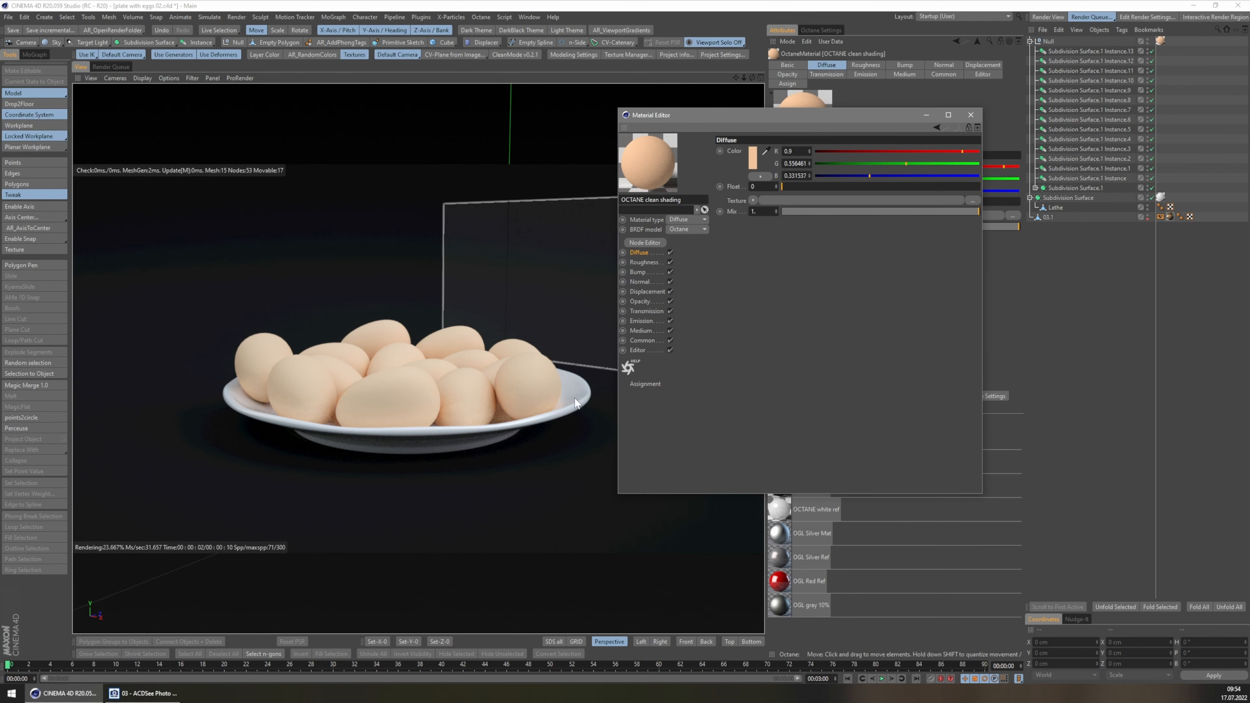
- Examine the rendered eggs and plate from low side angles and from above, with the material editor clear of the render
middle_click_drag(555, 415, 509, 457)
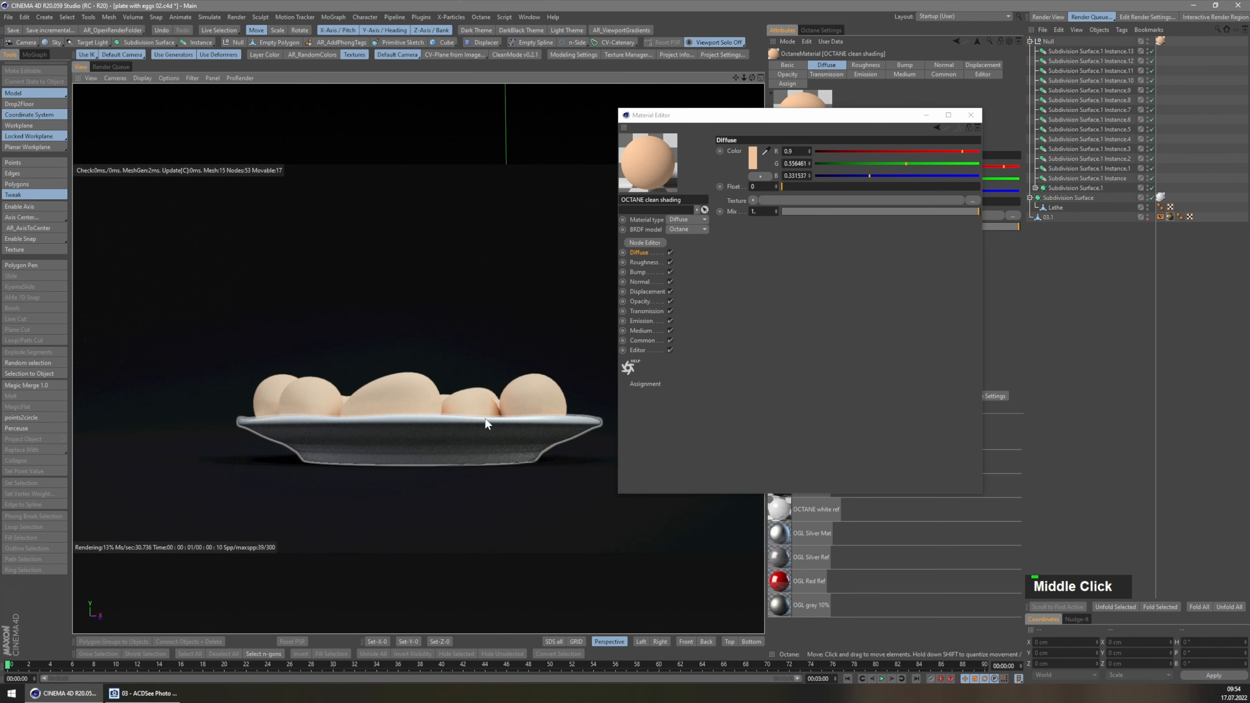
mouse_move(438, 421)
middle_mouse_down()
mouse_move(481, 447)
mouse_move(388, 399)
mouse_move(440, 407)
middle_mouse_up()
left_click_drag(767, 115, 866, 116)
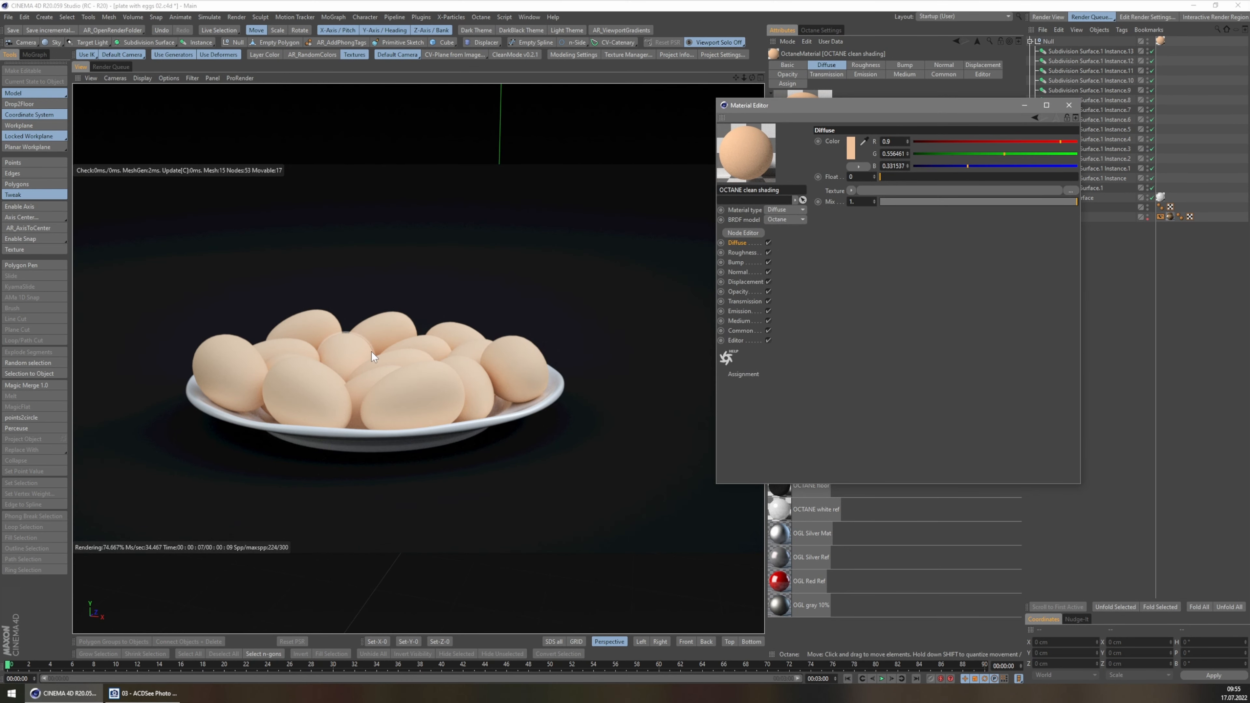
middle_click_drag(371, 352, 406, 344)
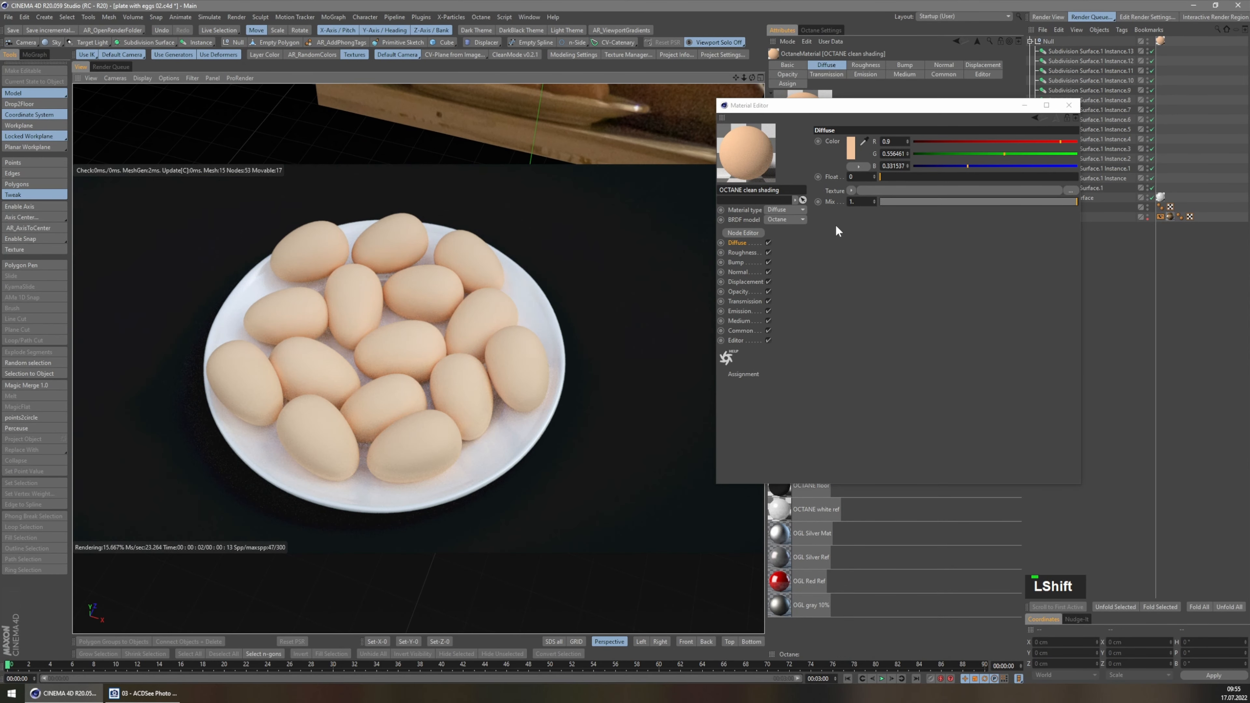
middle_click_drag(337, 434, 420, 340)
scroll(372, 362, "up", 5)
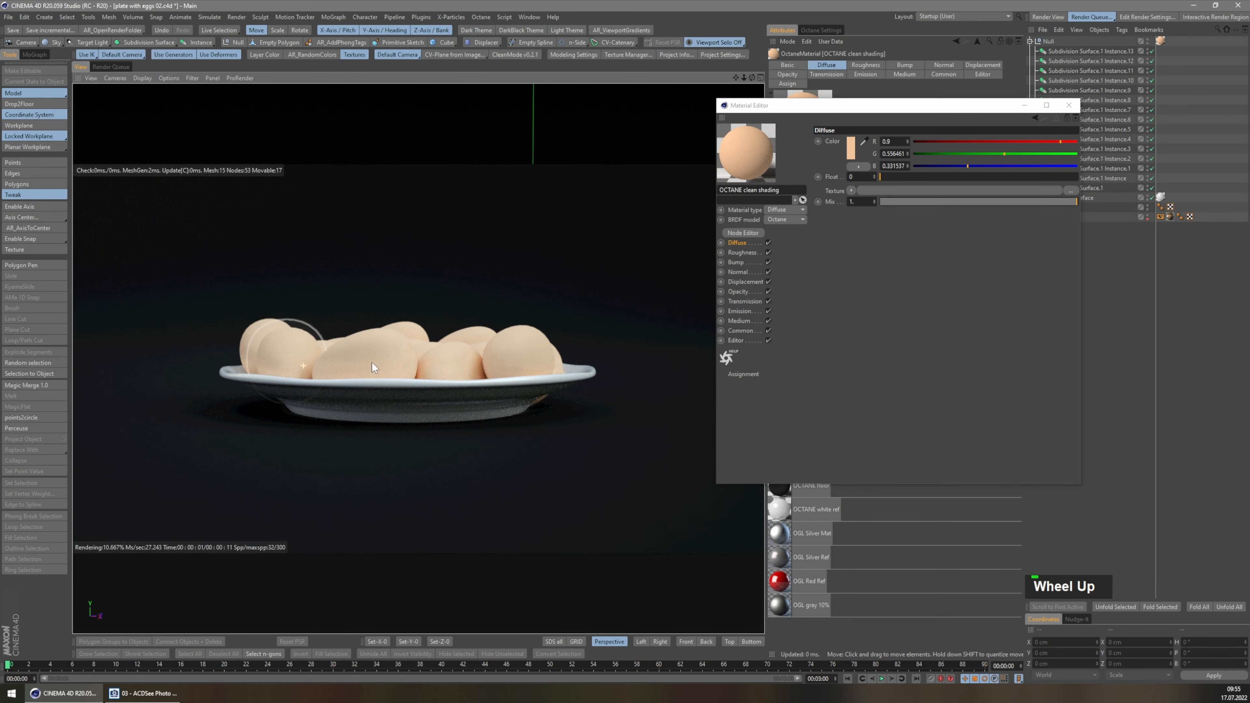